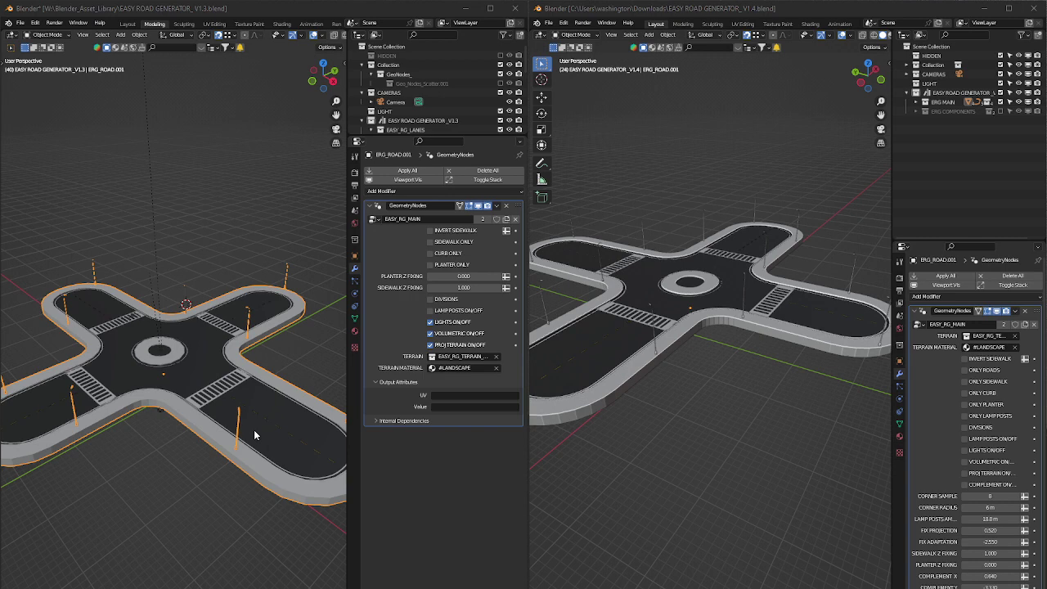
Step: Widen the 3D viewport of the V1.3 file and enlarge the properties editor of the V1.4 file to show all modifier settings
mouse_move(262, 430)
middle_mouse_down()
mouse_move(254, 435)
mouse_move(259, 428)
middle_mouse_up()
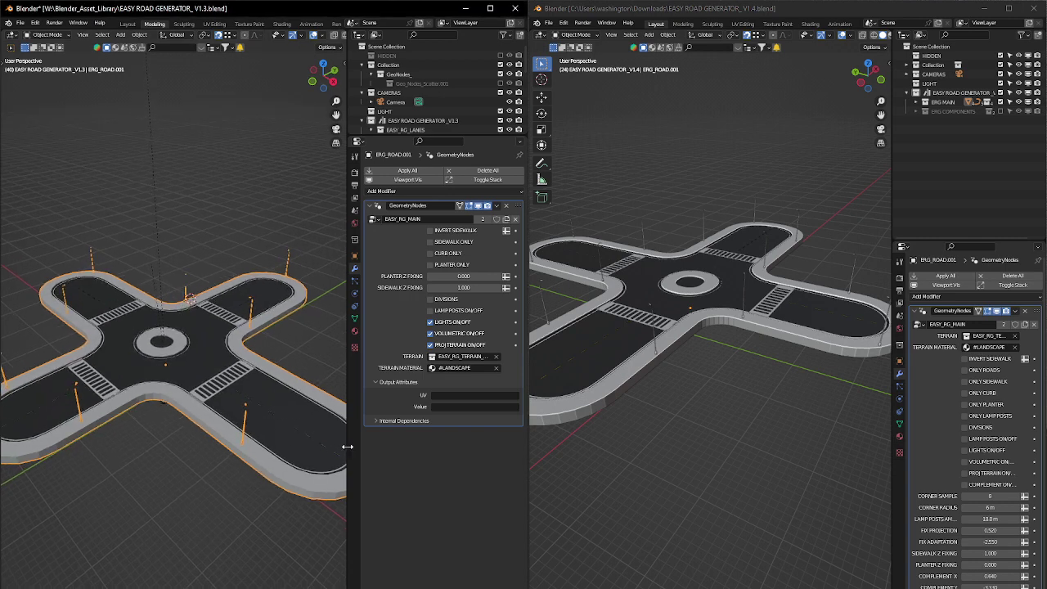
left_click_drag(348, 446, 368, 448)
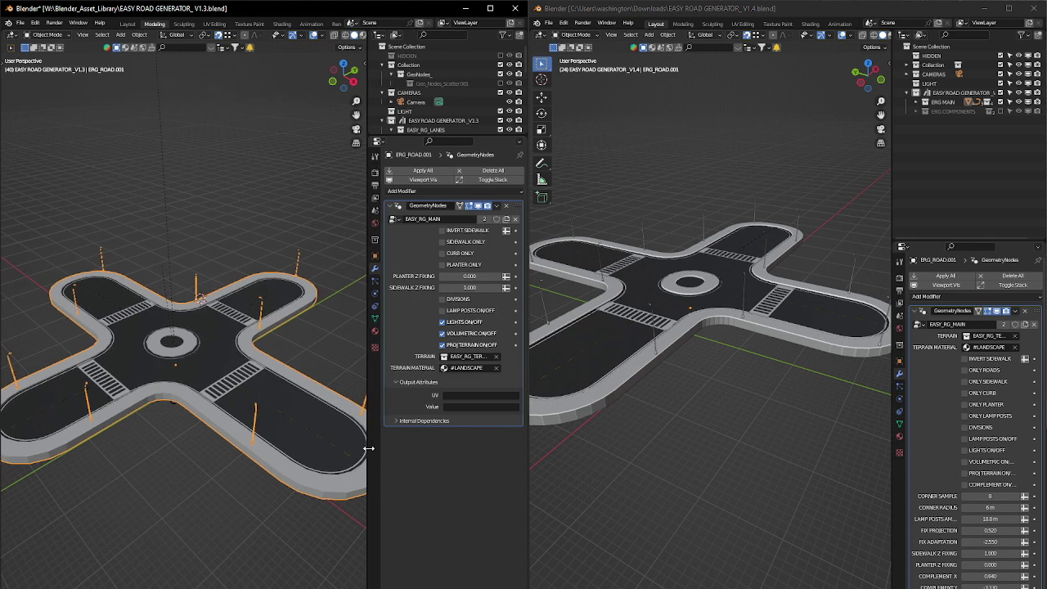
mouse_move(222, 459)
middle_mouse_down()
mouse_move(206, 467)
mouse_move(233, 454)
mouse_move(234, 467)
middle_mouse_up()
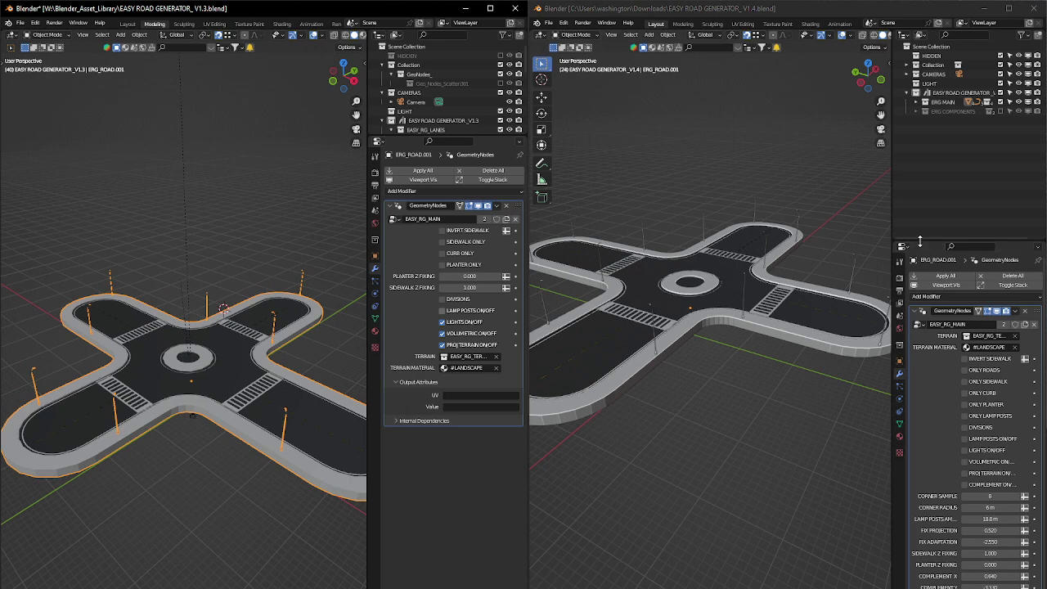
left_click_drag(920, 241, 928, 129)
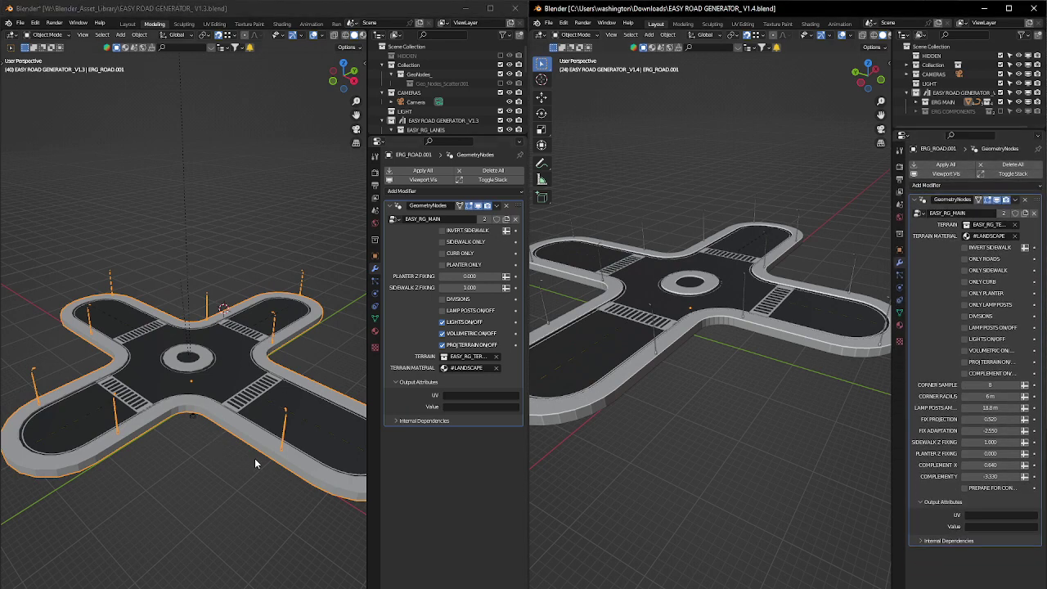
Step: Switch the 3D viewports of both road generator files to orthographic projection
middle_click_drag(257, 462, 236, 448)
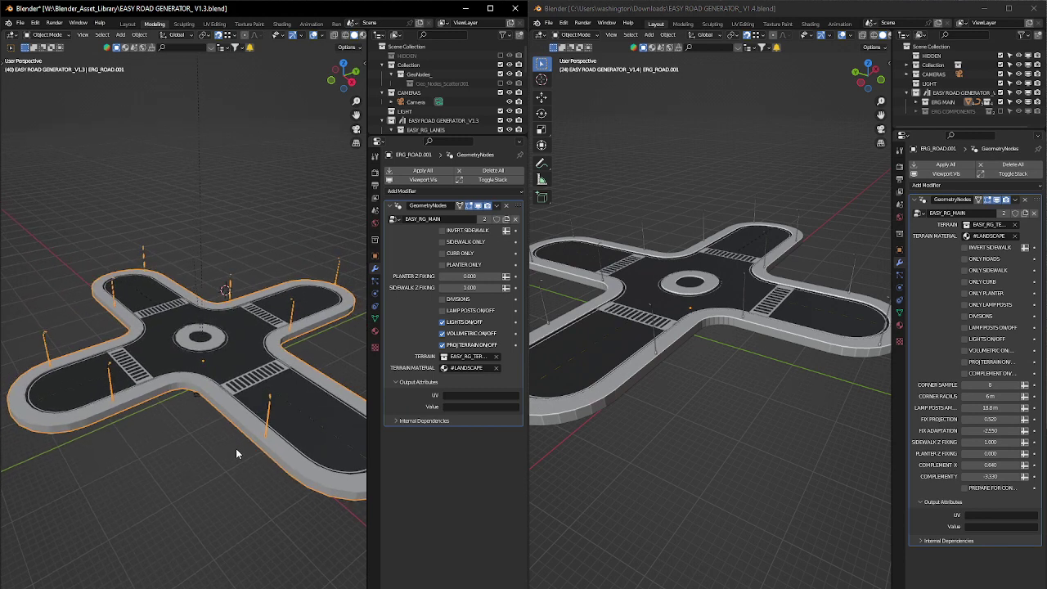
key("KP_5")
left_click(587, 441)
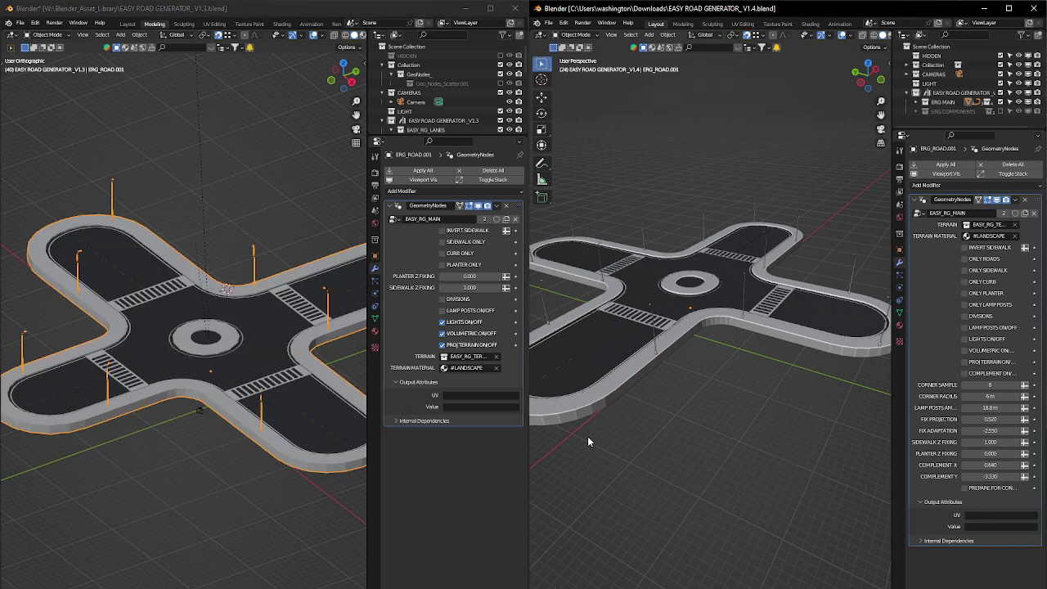
key("KP_5")
middle_click_drag(245, 462, 217, 481)
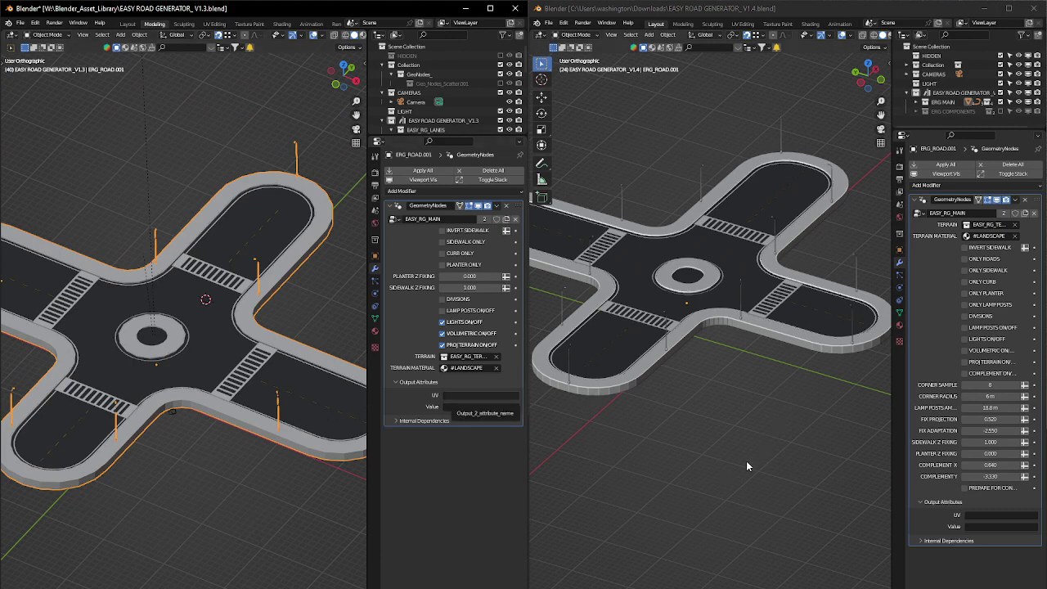
Step: Compare the road intersections of the V1.3 and V1.4 files from similar angles, examining the V1.3 junction up close
middle_click_drag(133, 371, 190, 379)
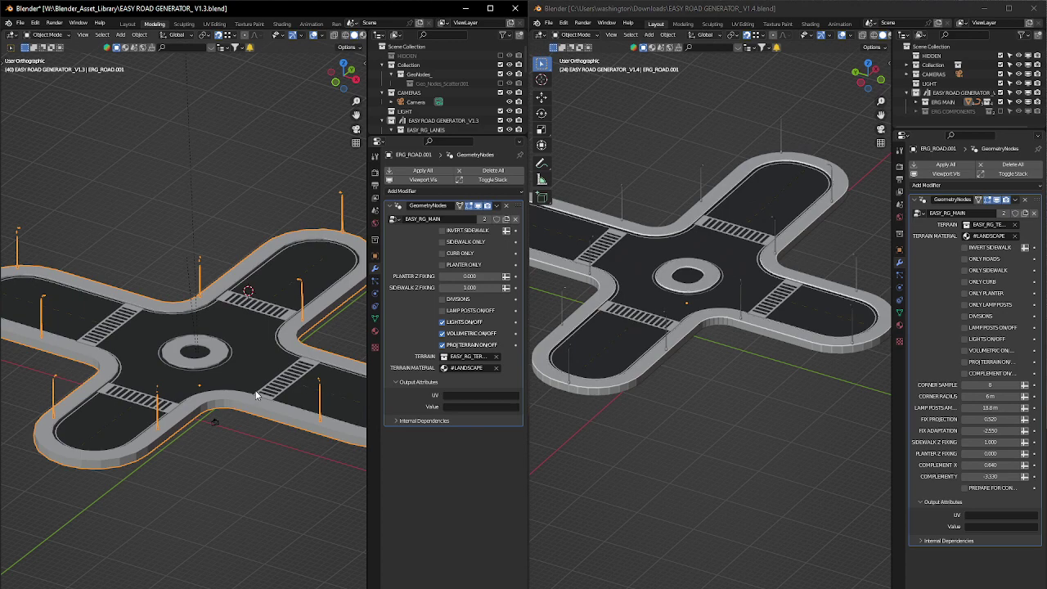
middle_click_drag(254, 373, 210, 345)
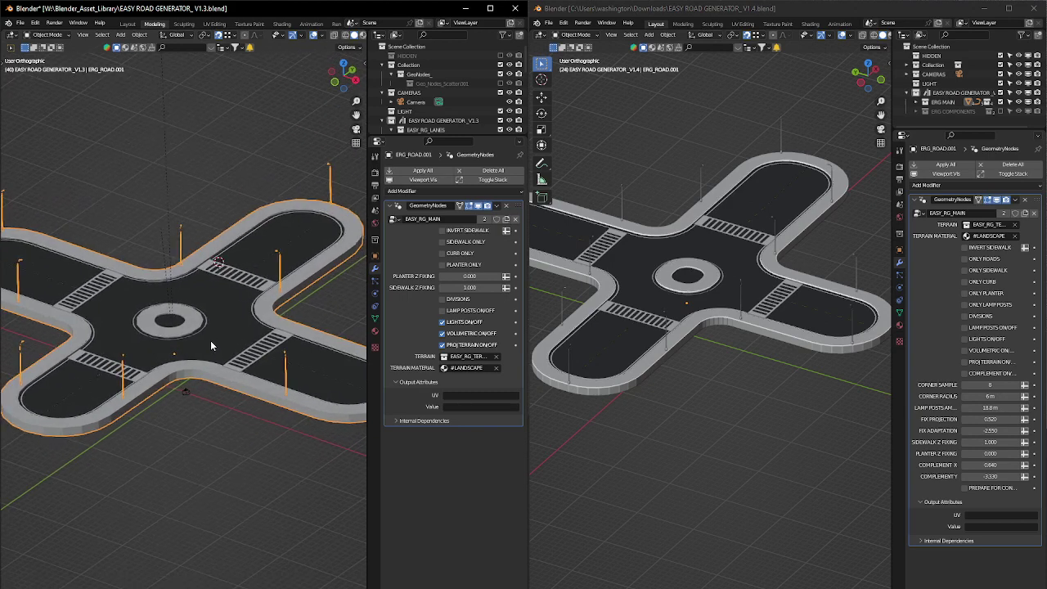
middle_click_drag(672, 288, 711, 335)
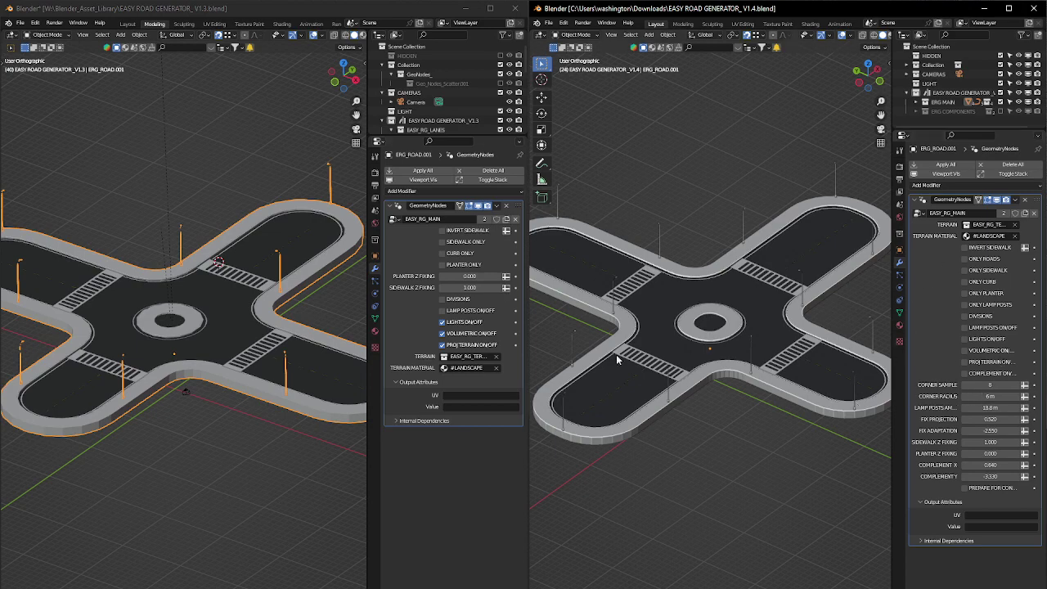
middle_click_drag(174, 333, 214, 362)
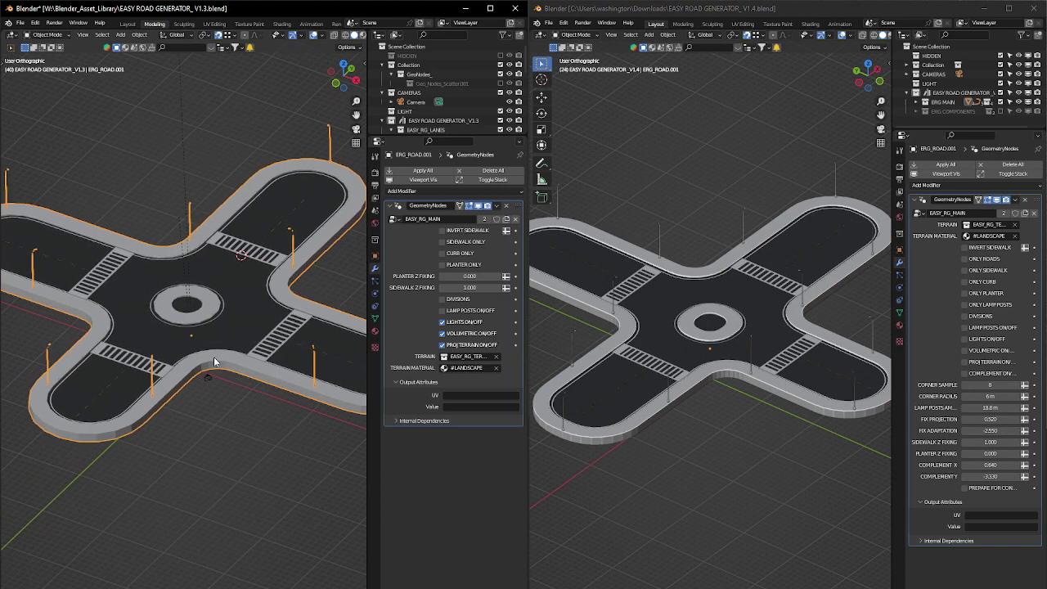
scroll(269, 335, "up", 2)
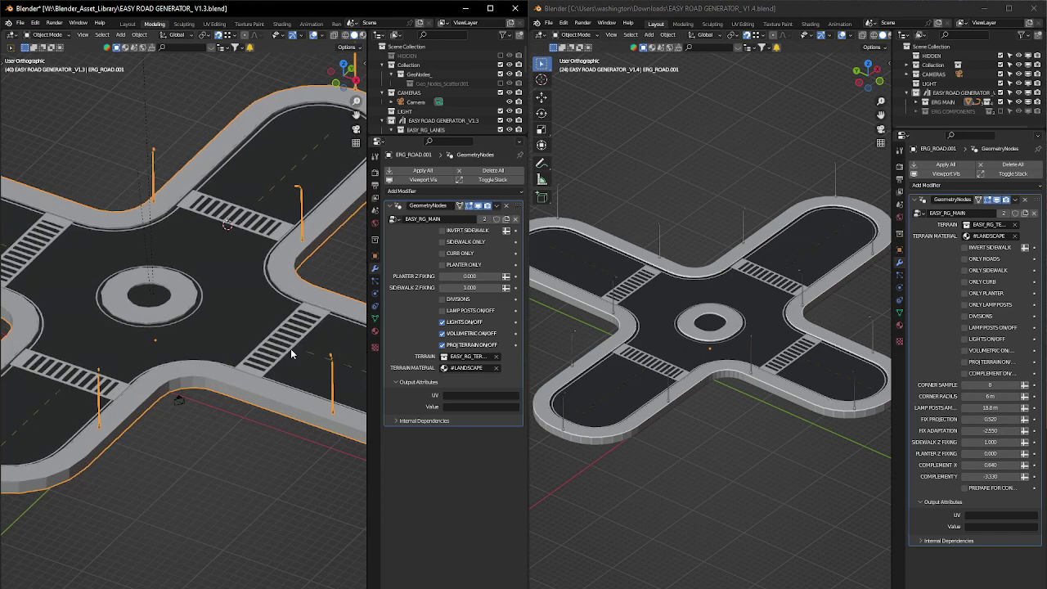
middle_click_drag(233, 343, 268, 378)
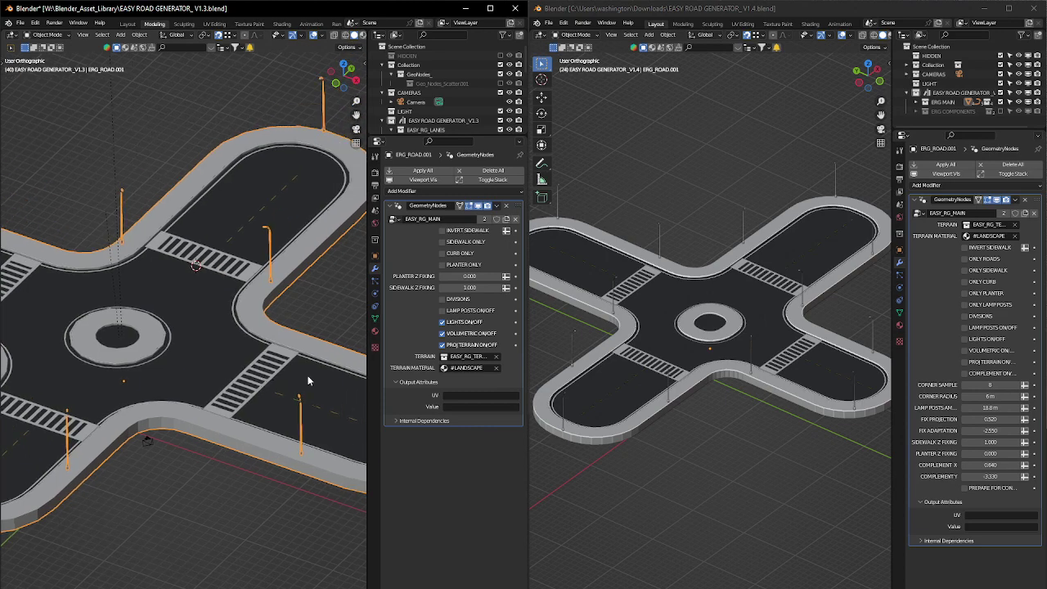
middle_click_drag(212, 401, 229, 336)
scroll(205, 343, "up", 3)
scroll(235, 343, "up", 3)
Step: Widen the V1.3 window so it takes up most of the screen, with its intersection in view
left_click_drag(530, 266, 819, 270)
mouse_move(321, 354)
middle_mouse_down()
mouse_move(307, 349)
mouse_move(381, 330)
mouse_move(311, 347)
middle_mouse_up()
scroll(381, 330, "down", 3)
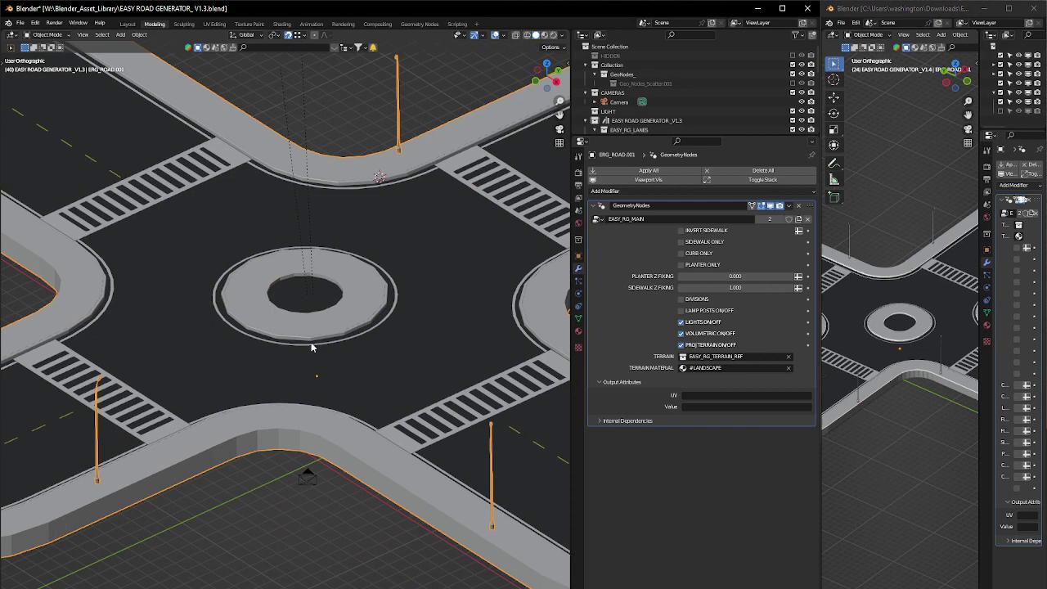
Step: Try the Curb Only and Planter Only options on the V1.3 central roundabout, and restore its Sidewalk Only option
left_click(340, 275)
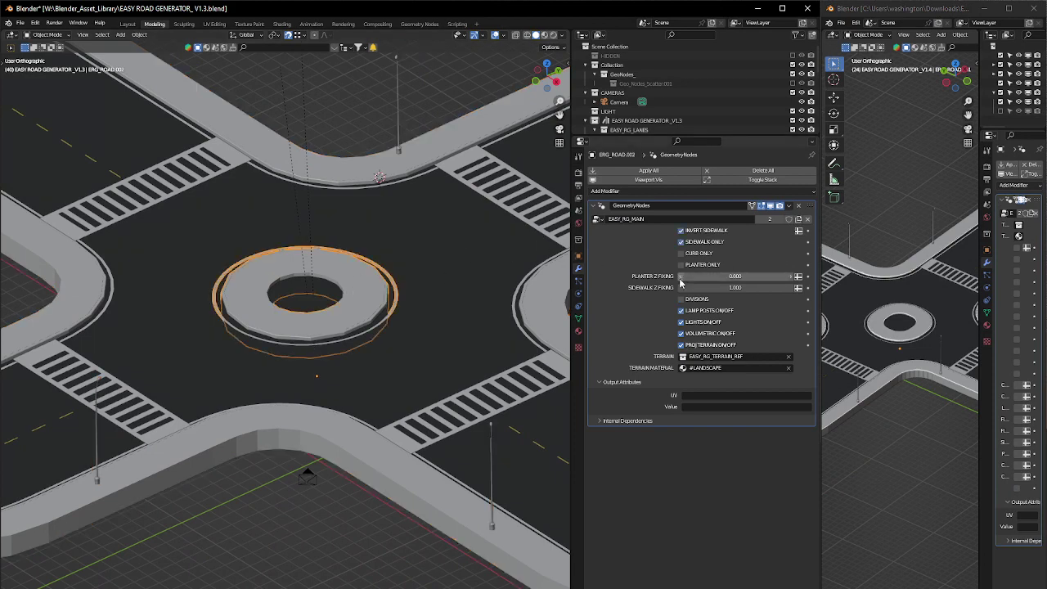
left_click(257, 546)
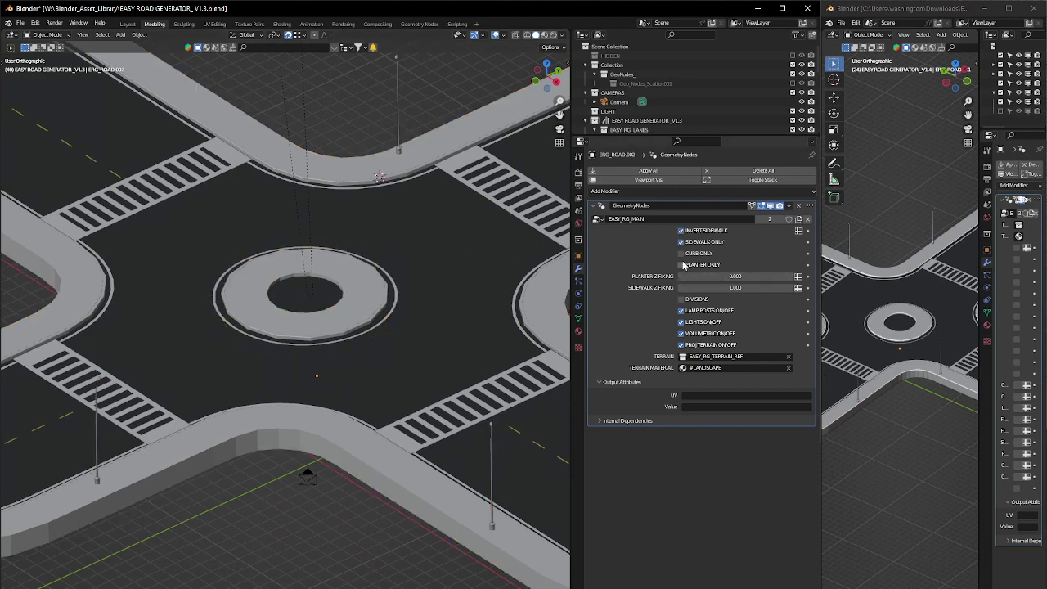
left_click(360, 319)
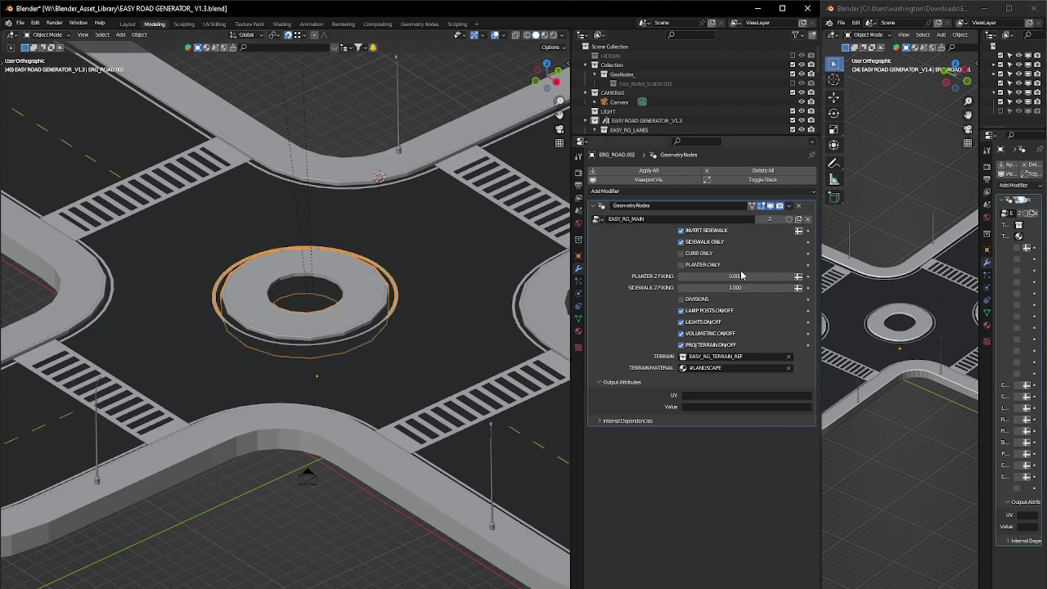
left_click(681, 255)
left_click(681, 255)
left_click(682, 265)
left_click(681, 242)
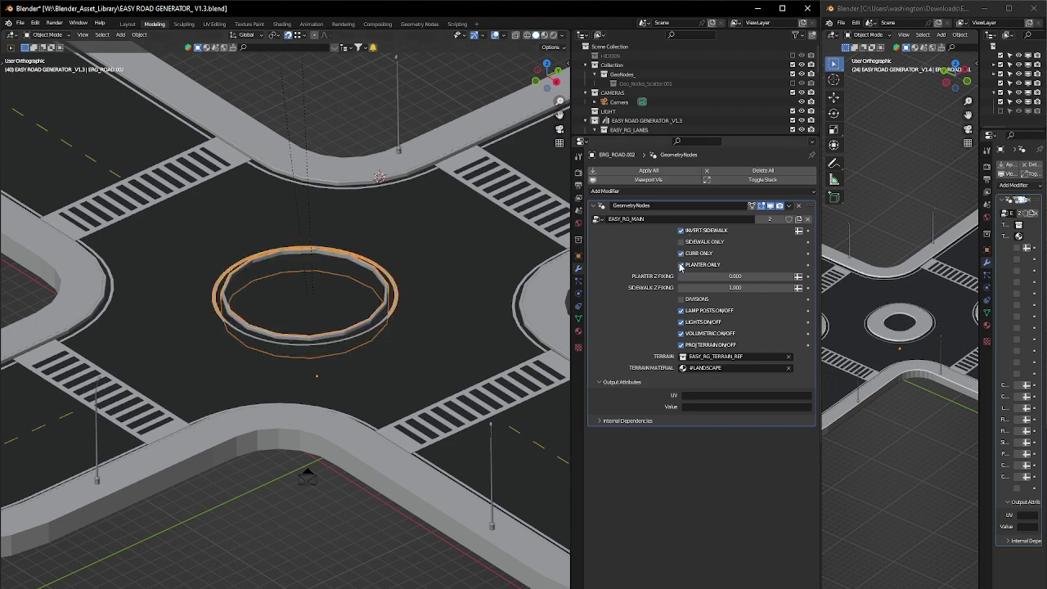
left_click(681, 265)
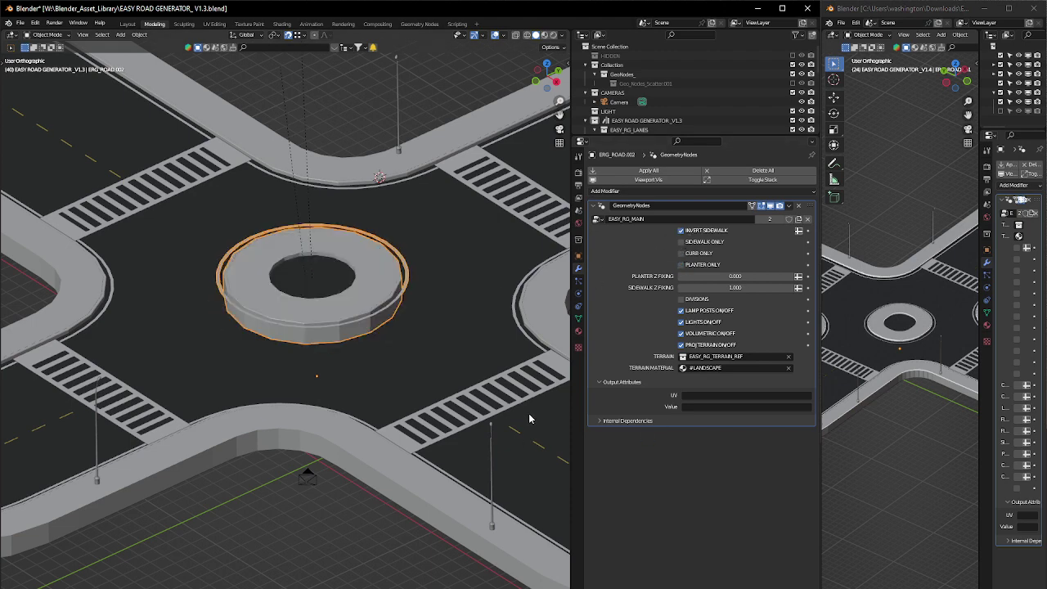
left_click(681, 242)
Step: Select the main V1.3 road object and examine its whole intersection and the central junction
left_click(287, 511)
middle_click_drag(288, 511, 387, 357)
left_click(387, 357)
scroll(409, 353, "down", 4)
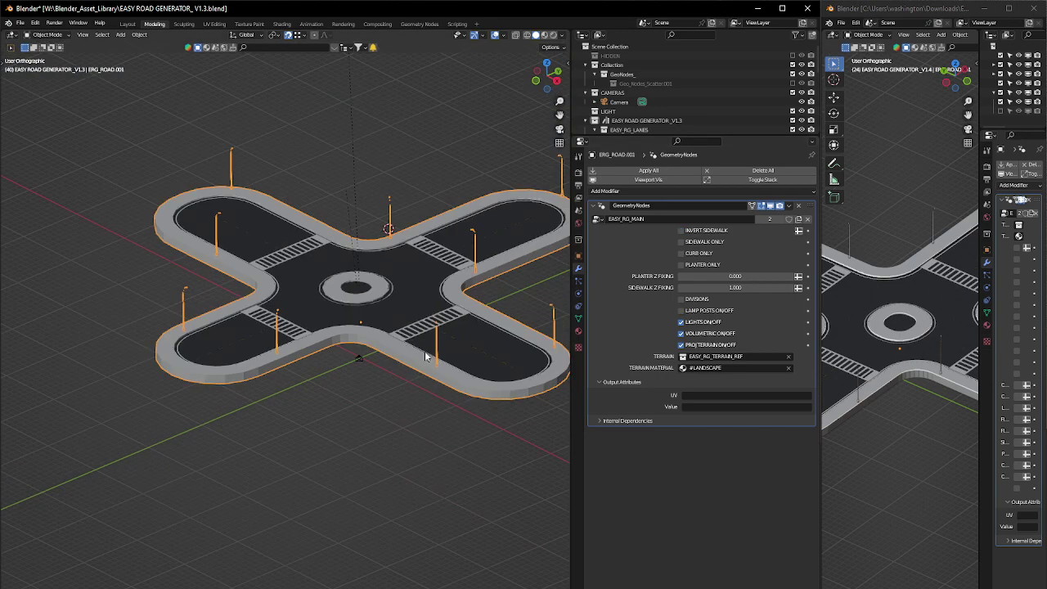
scroll(425, 351, "up", 8)
scroll(404, 369, "down", 6)
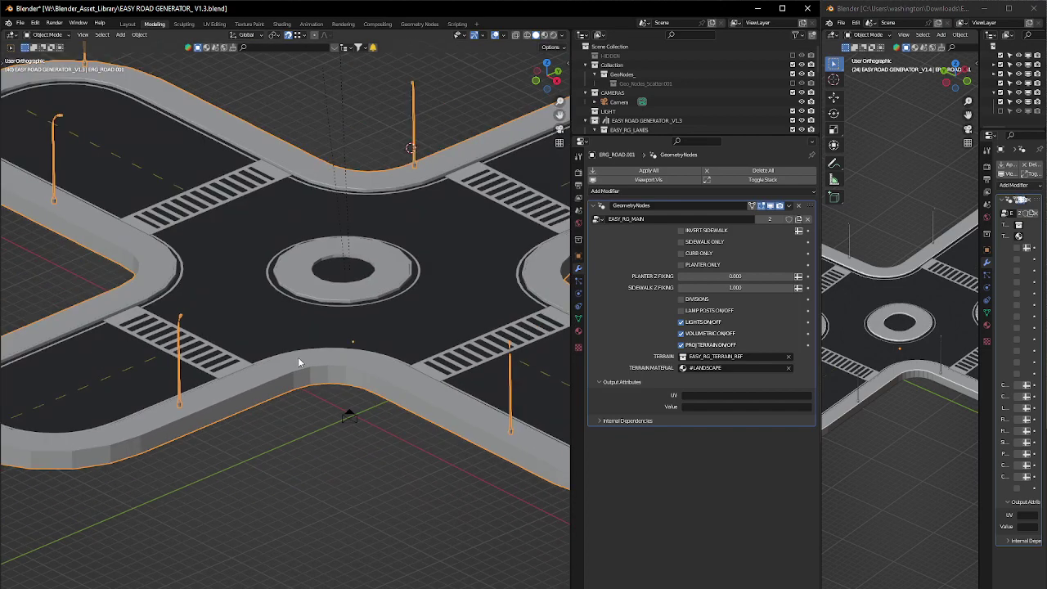
scroll(298, 357, "up", 2)
middle_click_drag(297, 356, 358, 385)
Step: Examine the curved sidewalk and curb segments of the V1.3 road from the top view and up close in perspective angles
key("KP_7")
middle_click_drag(257, 94, 357, 159, "shift")
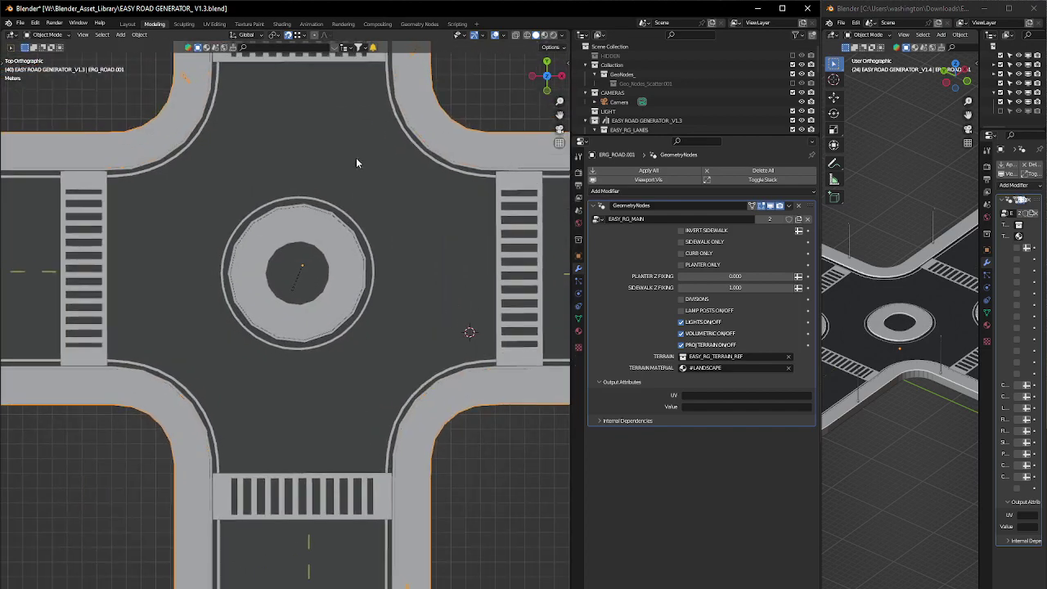
scroll(405, 85, "down", 2)
scroll(359, 256, "up", 10)
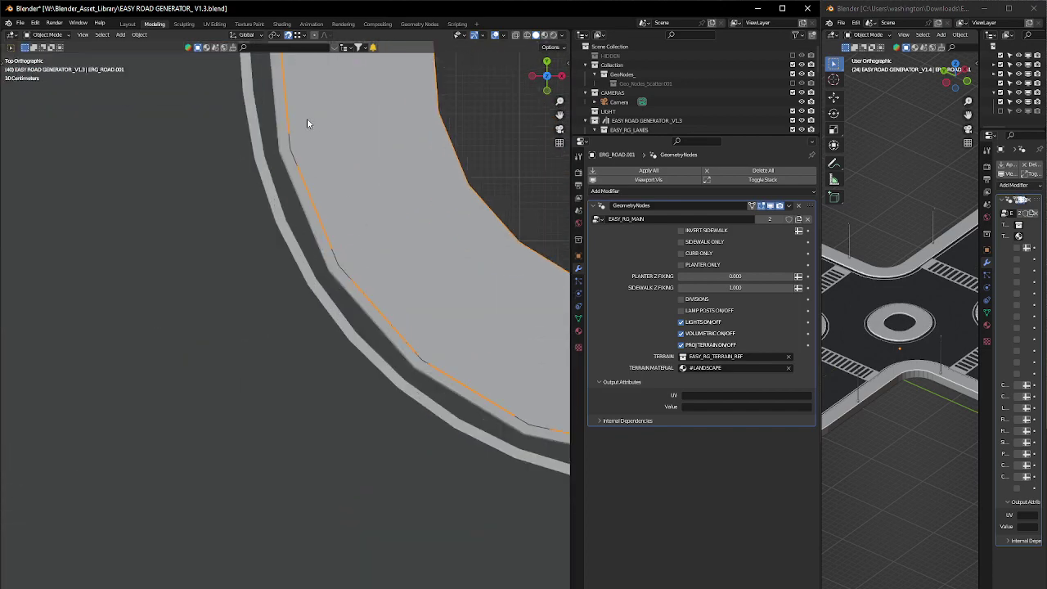
scroll(388, 318, "down", 6)
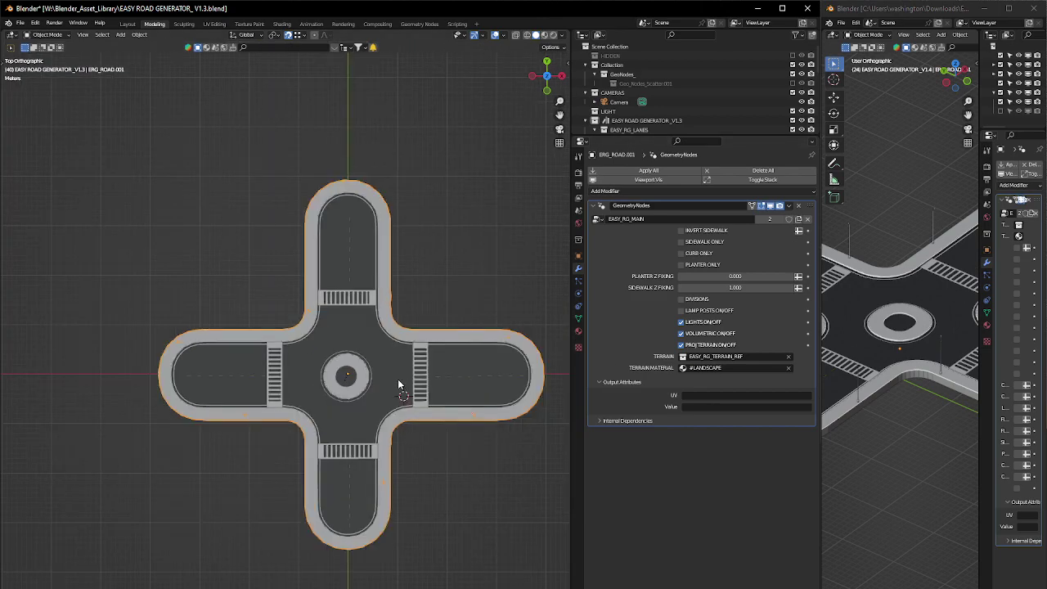
scroll(373, 350, "up", 7)
middle_click_drag(381, 311, 495, 315)
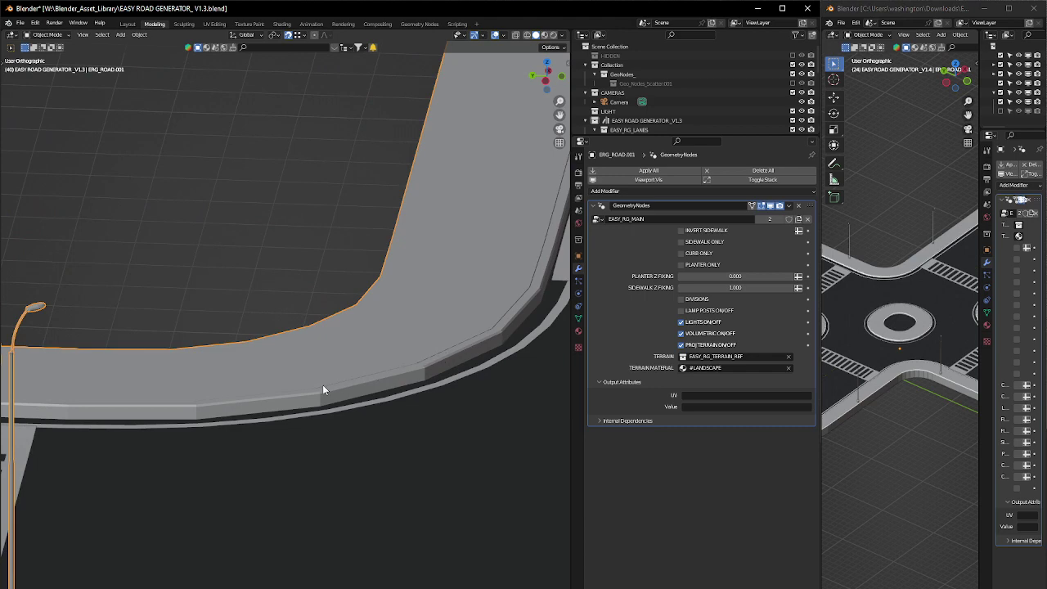
mouse_move(293, 387)
middle_mouse_down()
mouse_move(176, 376)
mouse_move(262, 404)
mouse_move(332, 373)
mouse_move(304, 380)
middle_mouse_up()
Step: Preview the V1.3 road in rendered shading, examine the roundabout and sidewalk corners up close, and return to solid shading
key("z")
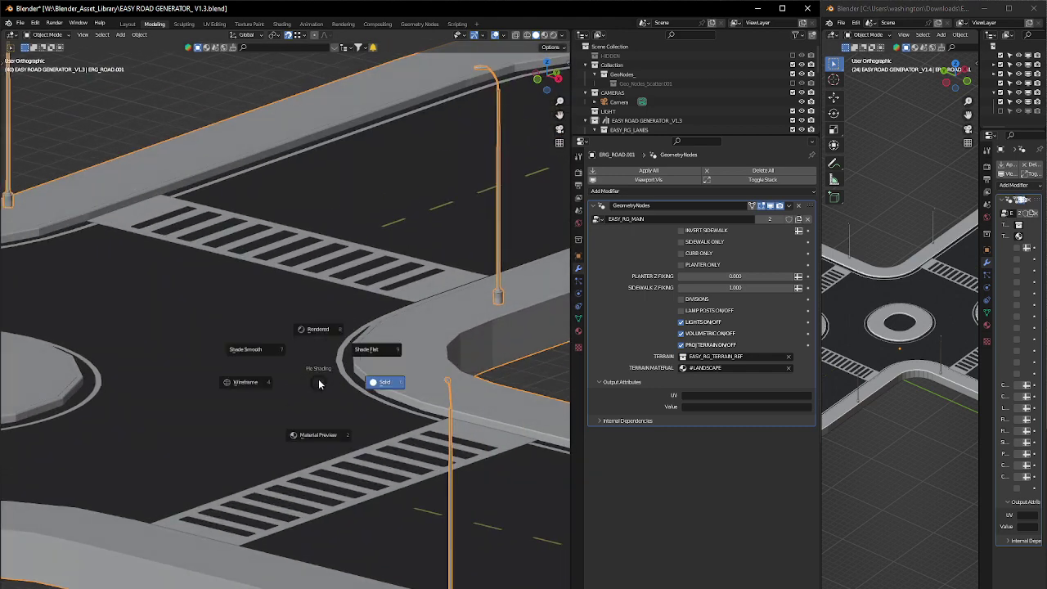
left_click(315, 329)
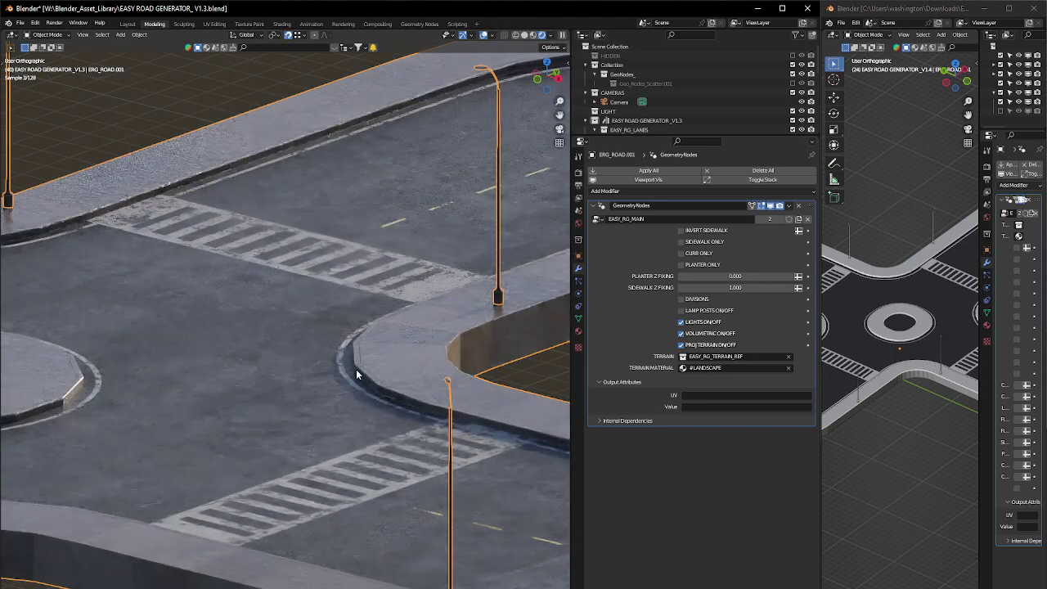
middle_click_drag(298, 360, 202, 439)
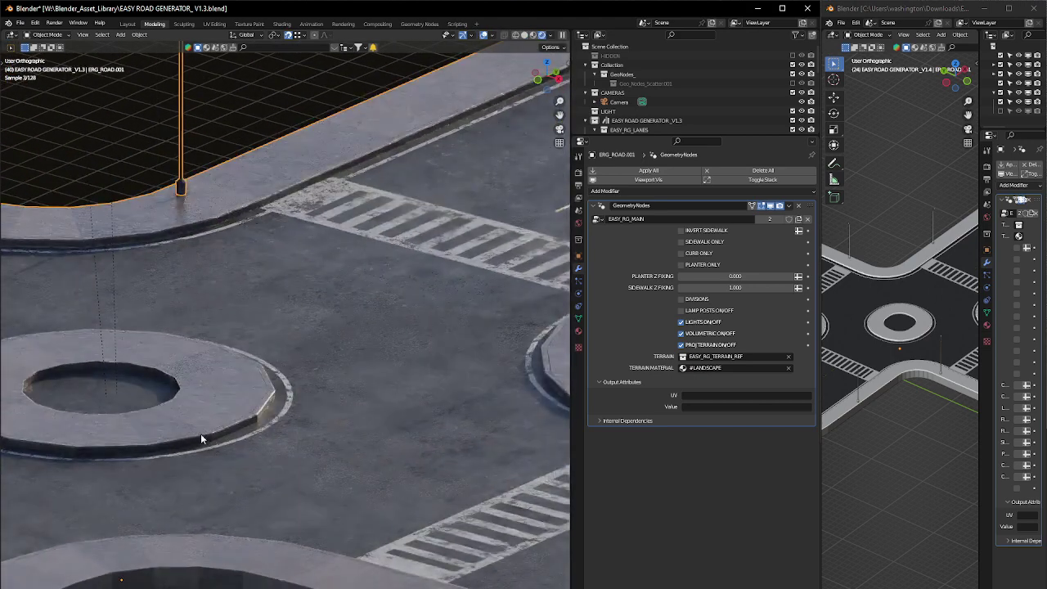
middle_click_drag(178, 494, 310, 441)
scroll(234, 288, "up", 6)
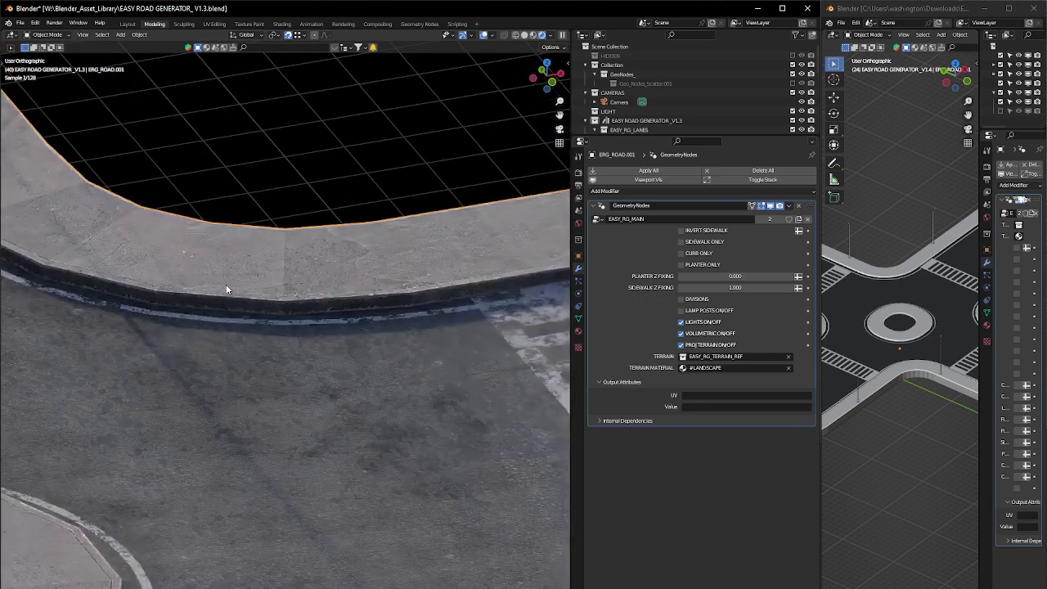
middle_click_drag(227, 289, 192, 285)
key("z")
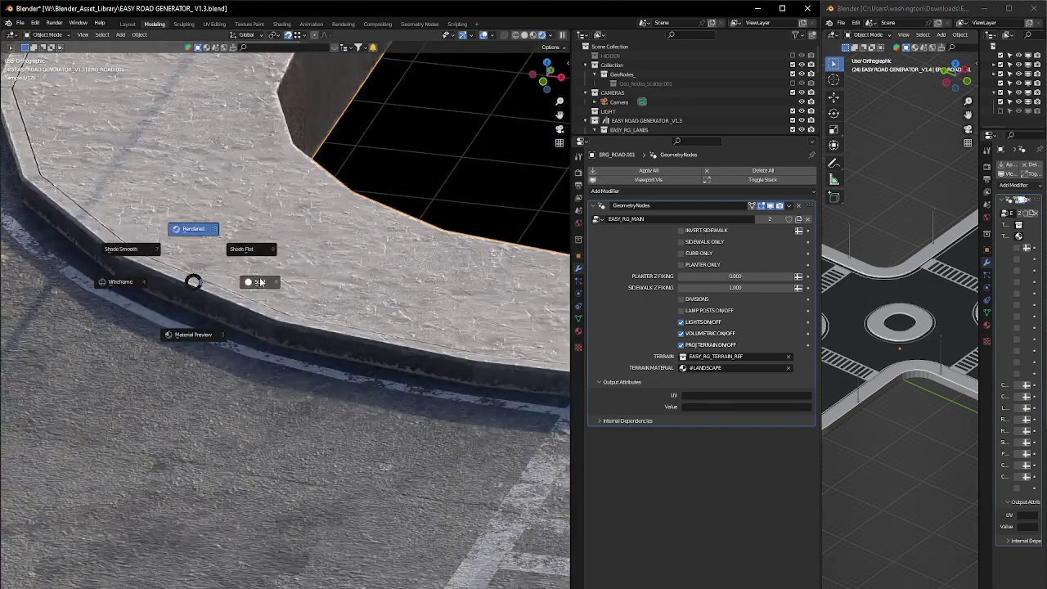
left_click(258, 281)
Step: Examine the full V1.3 intersection layout and its rounded corners from the top view and from oblique angles
scroll(252, 281, "down", 11)
mouse_move(241, 312)
middle_mouse_down("shift")
mouse_move(342, 351)
mouse_move(308, 362)
middle_mouse_up("shift")
key("KP_7")
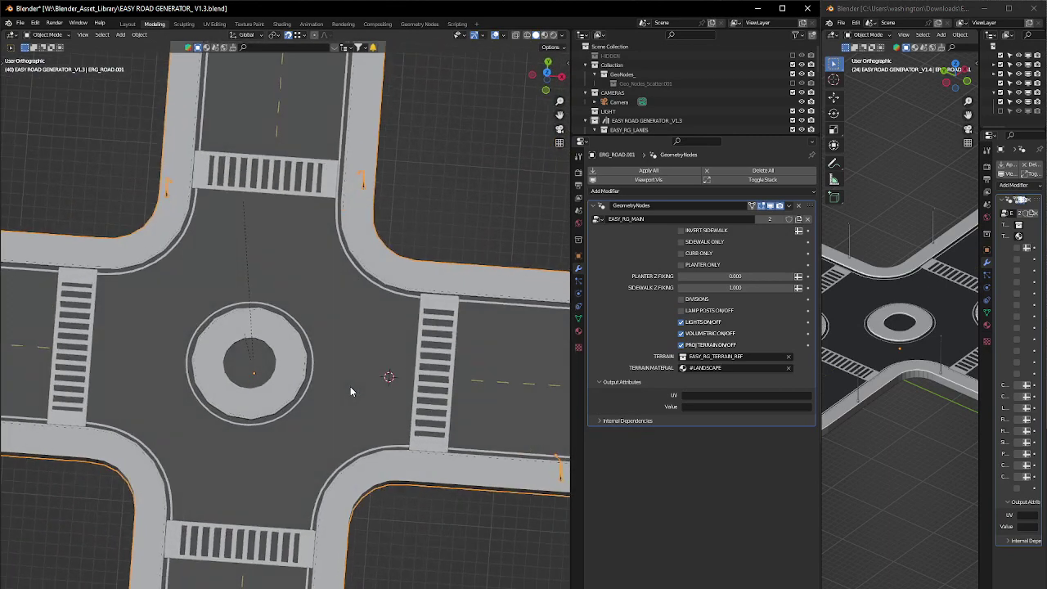
scroll(350, 386, "up", 2)
scroll(310, 428, "up", 1)
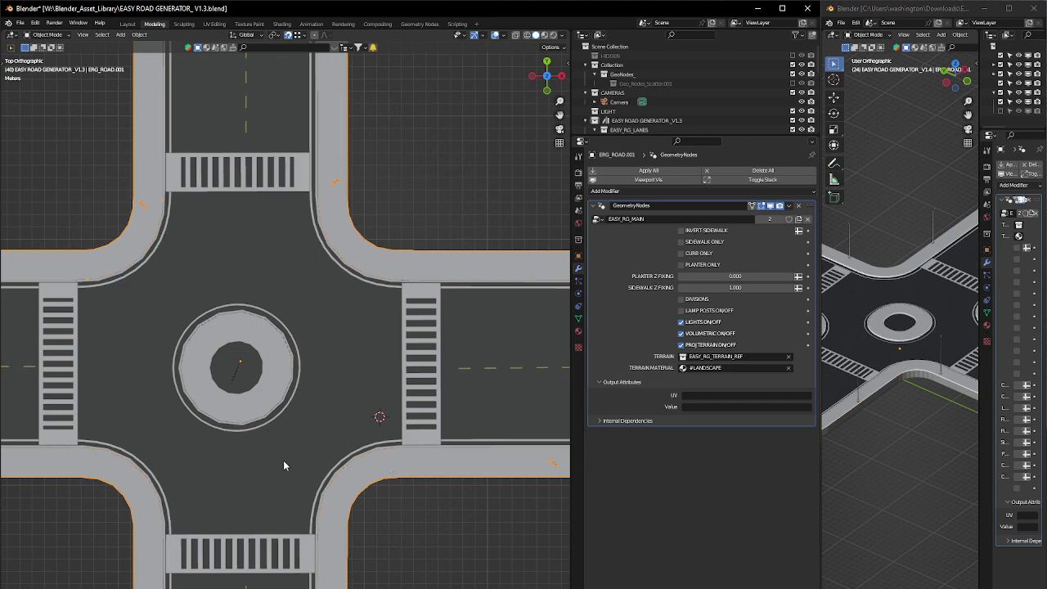
scroll(410, 372, "down", 5)
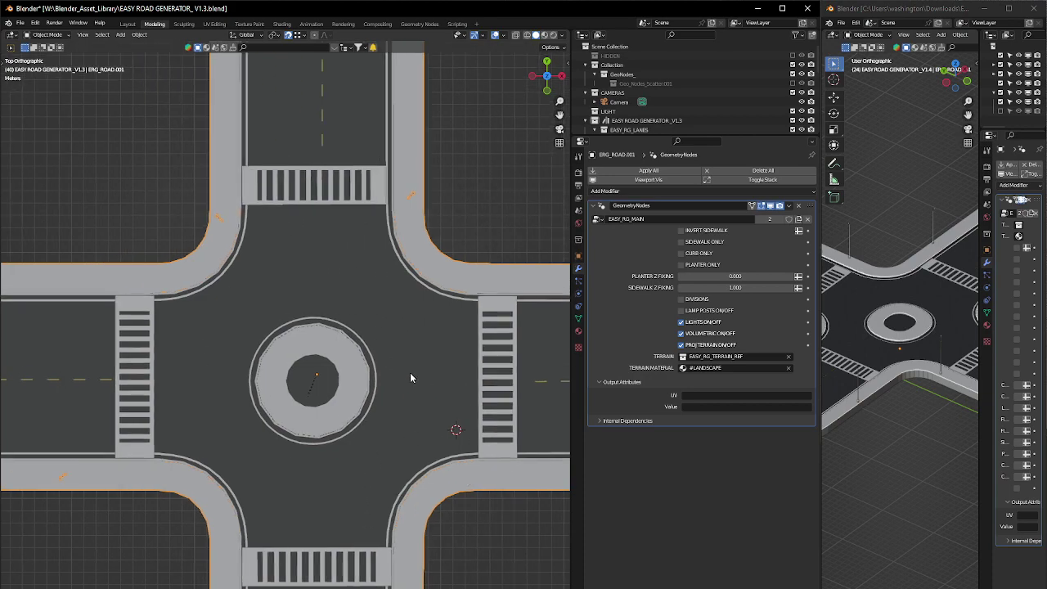
middle_click_drag(410, 372, 333, 363)
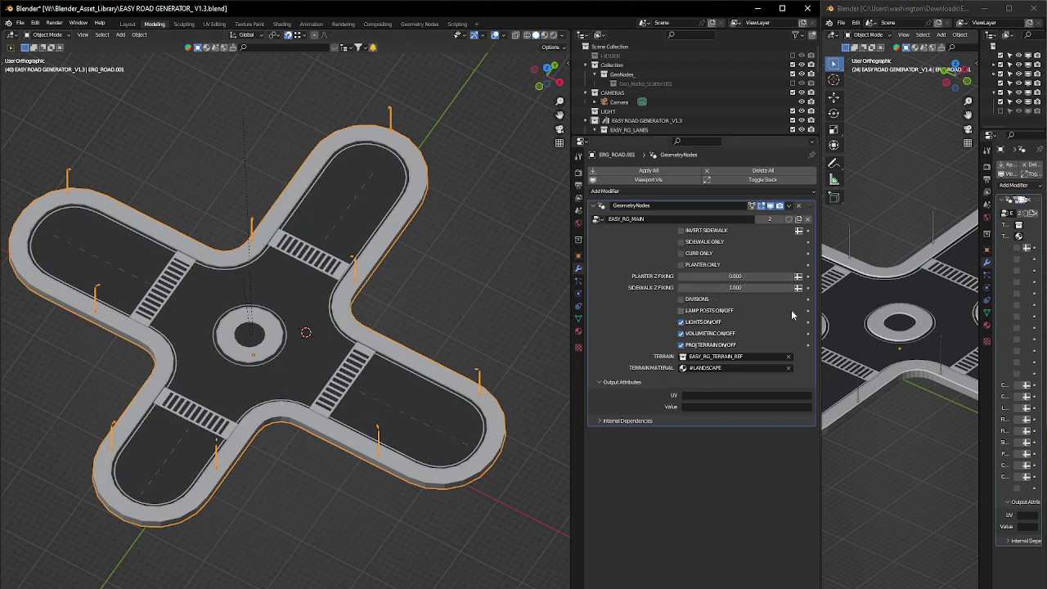
middle_click_drag(491, 340, 274, 349)
scroll(274, 346, "up", 2)
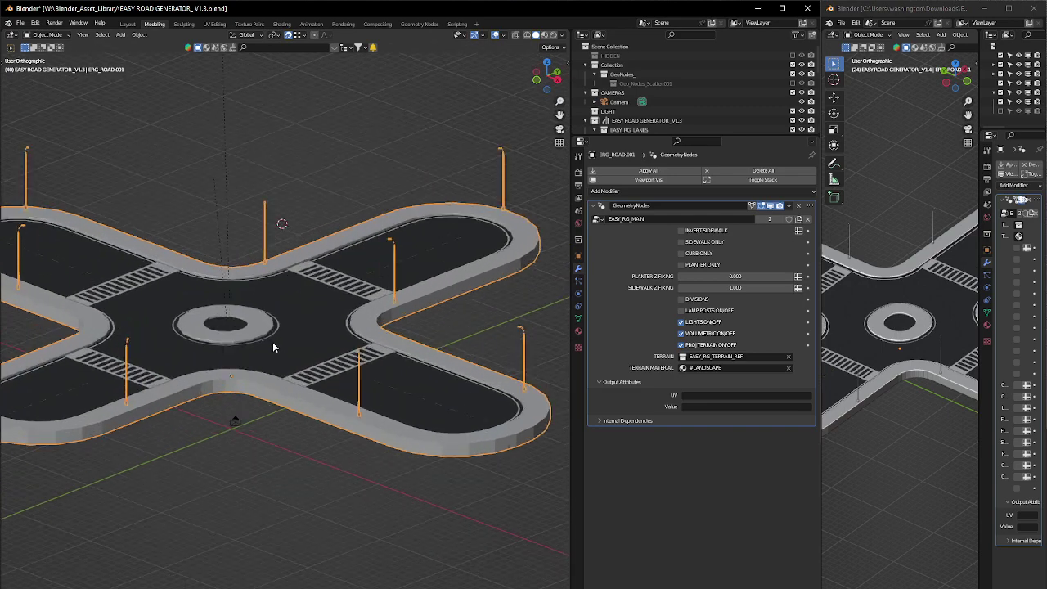
Step: Convert the V1.3 road object to a mesh and examine the converted road and the terrain beneath it from several angles
scroll(295, 349, "down", 1)
right_click(301, 348)
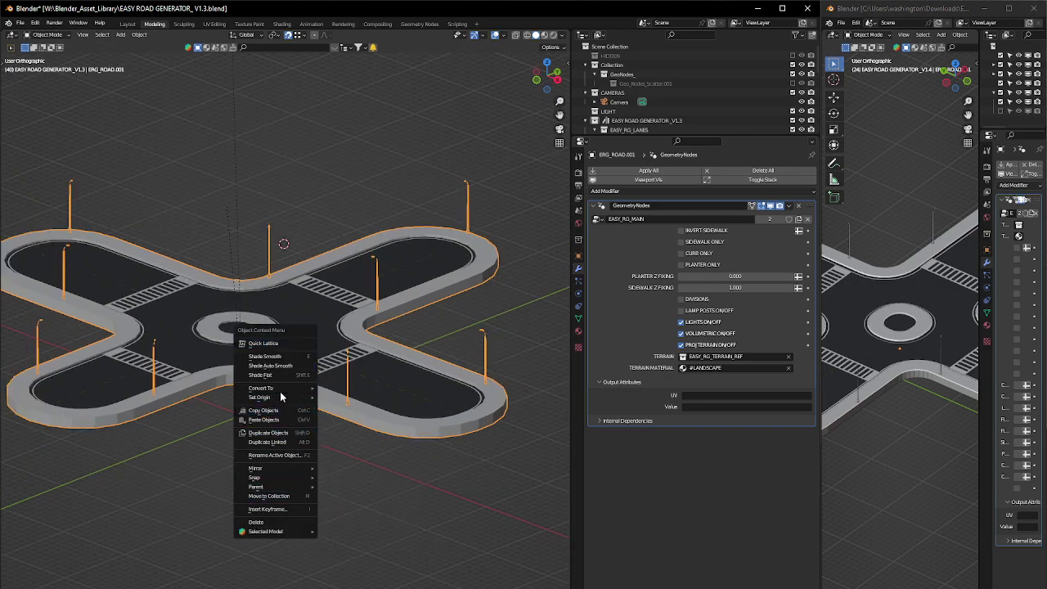
mouse_move(280, 390)
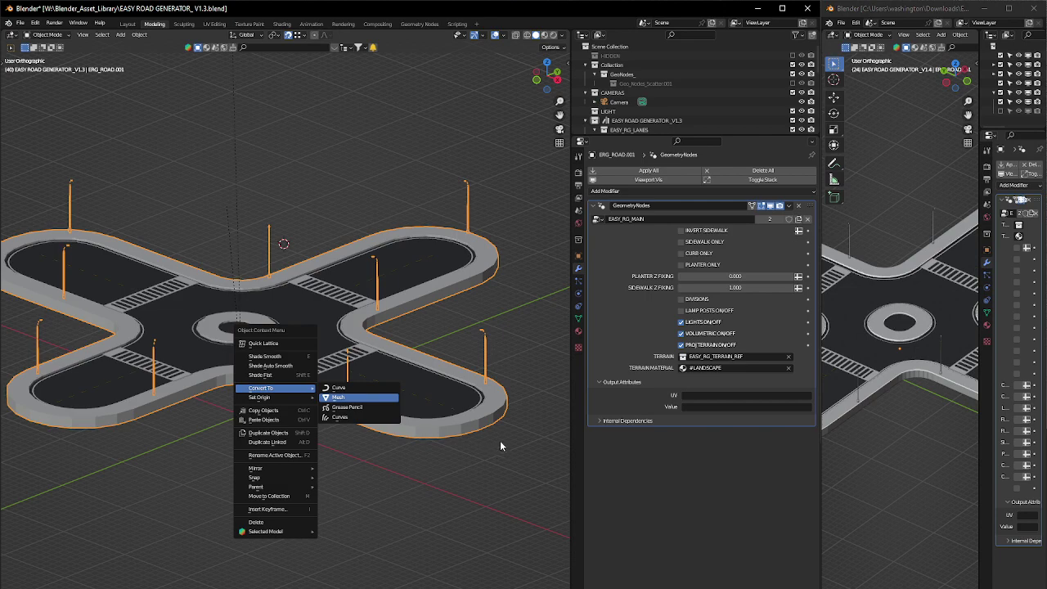
key("Return")
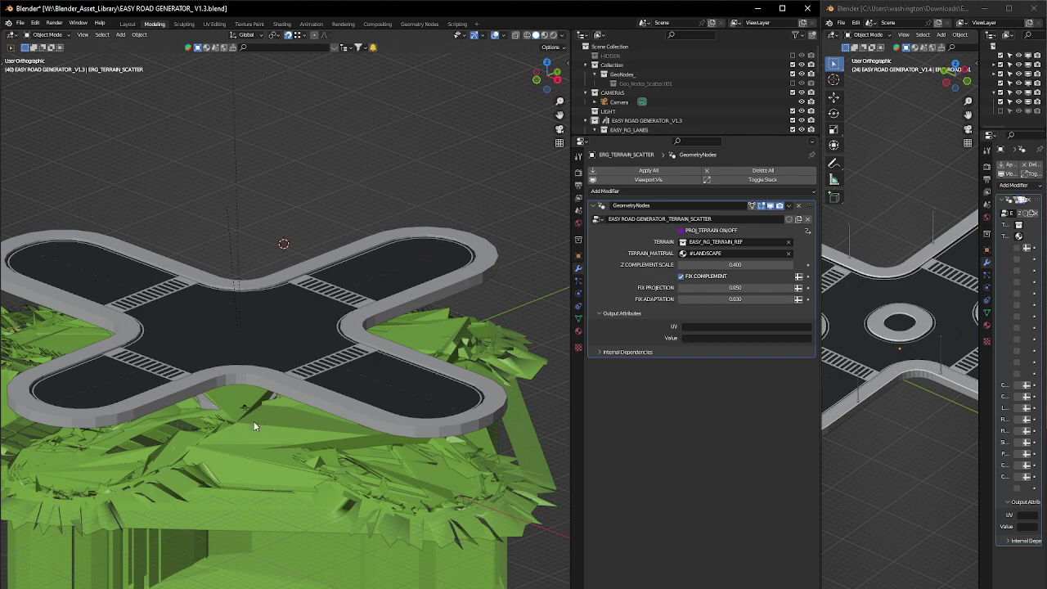
middle_click_drag(254, 422, 324, 410)
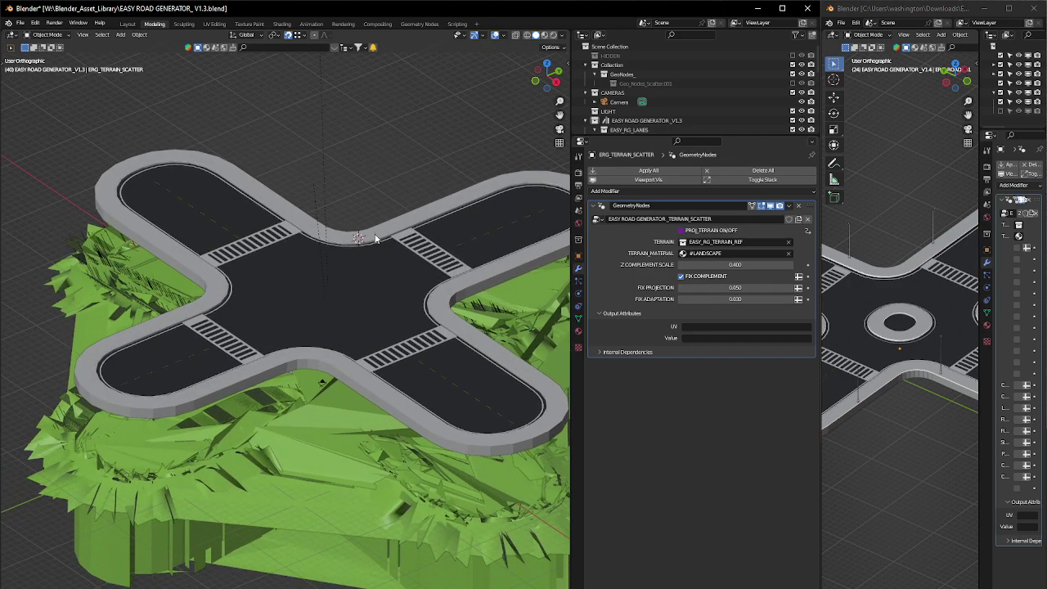
middle_click_drag(250, 366, 270, 332)
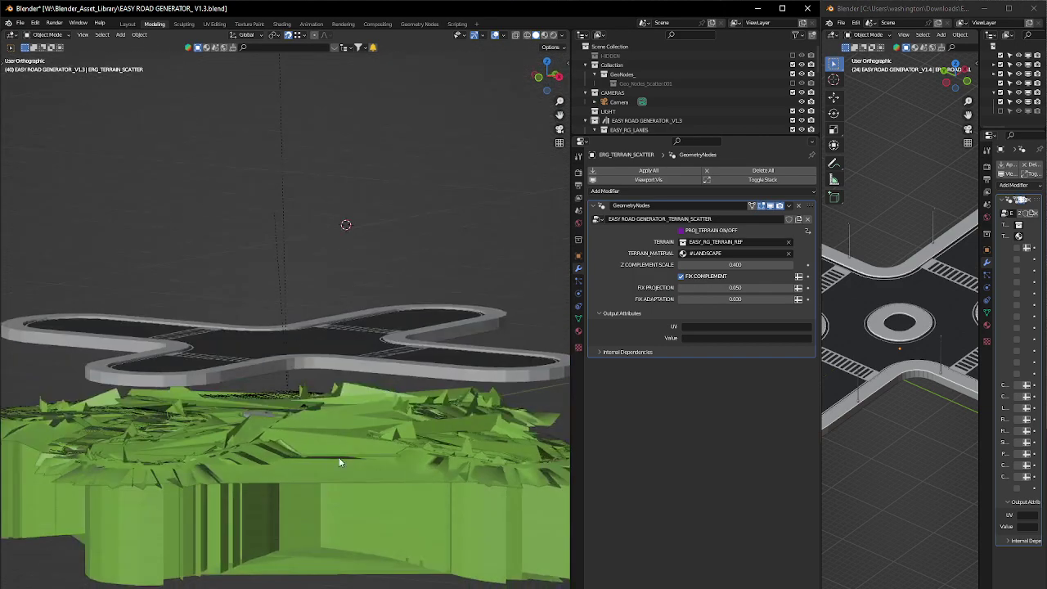
middle_click_drag(405, 464, 352, 438)
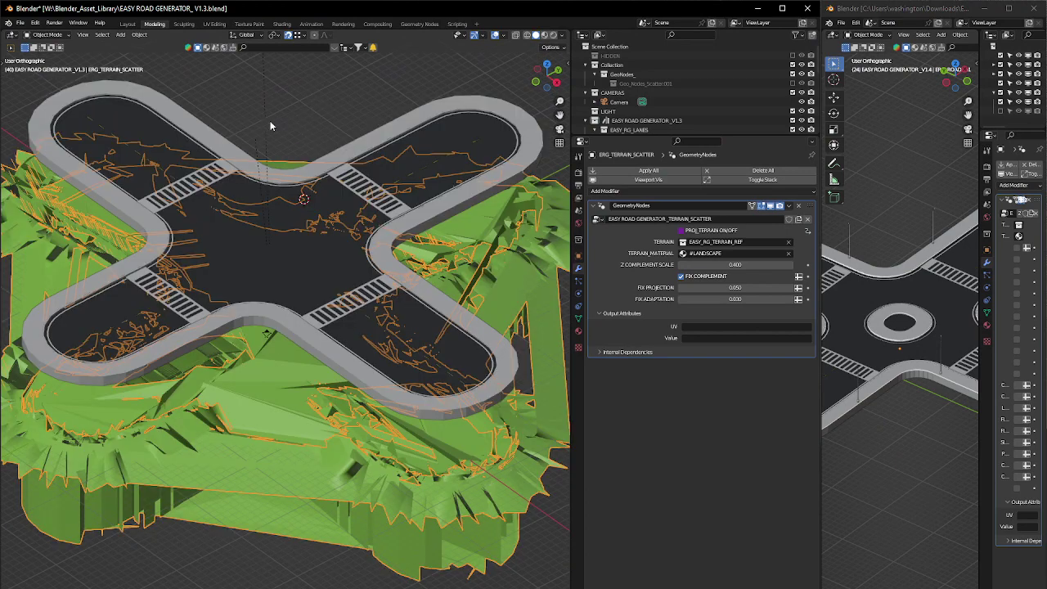
left_click(355, 188)
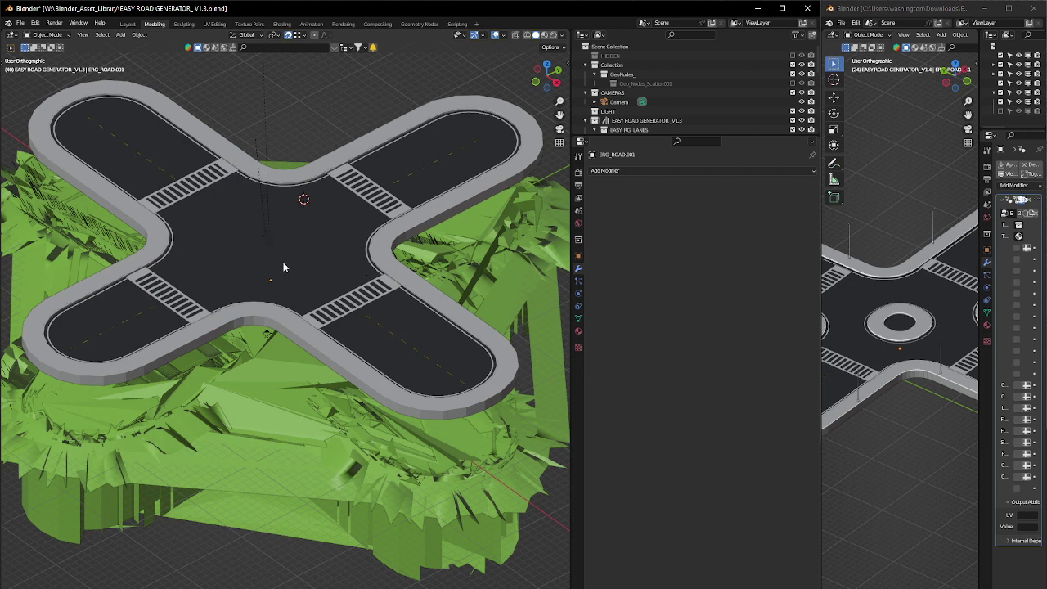
left_click(358, 327)
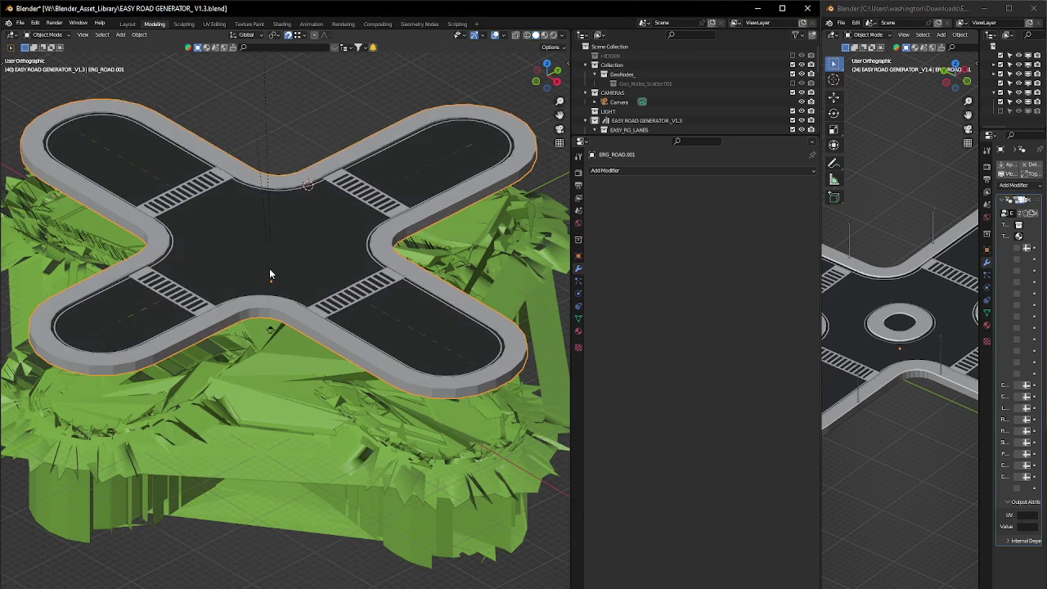
Step: Revert the V1.3 file to the state before the mesh conversion using the undo history
left_click(36, 22)
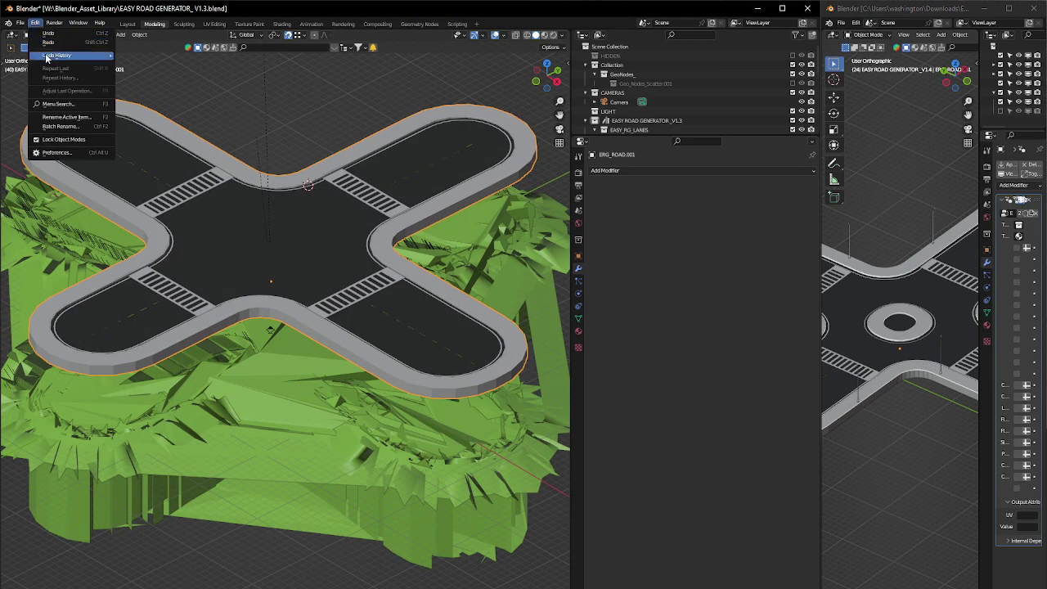
mouse_move(46, 57)
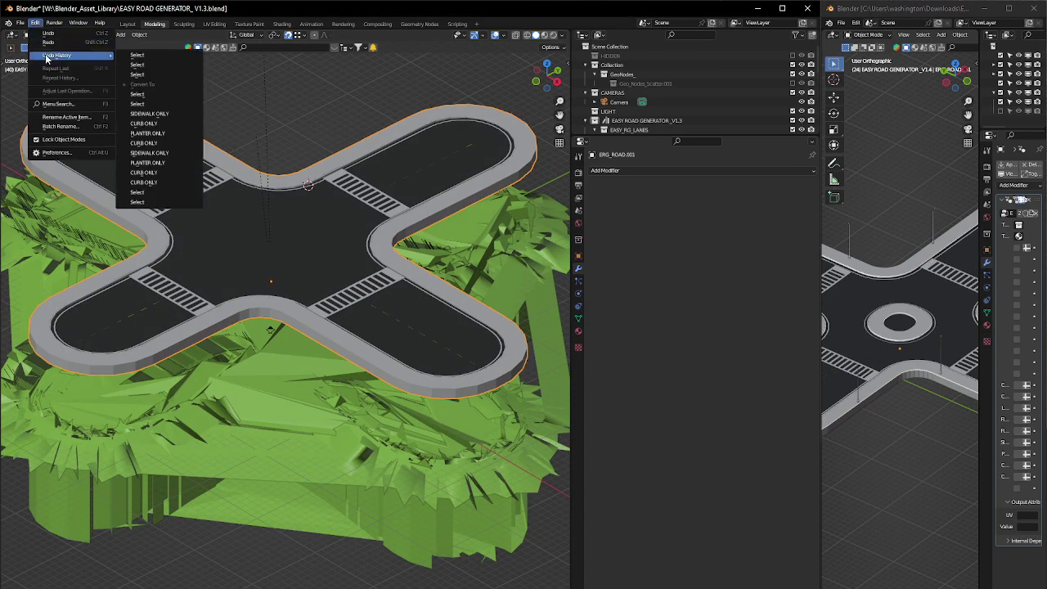
left_click(153, 94)
middle_click_drag(316, 247, 560, 260, "shift")
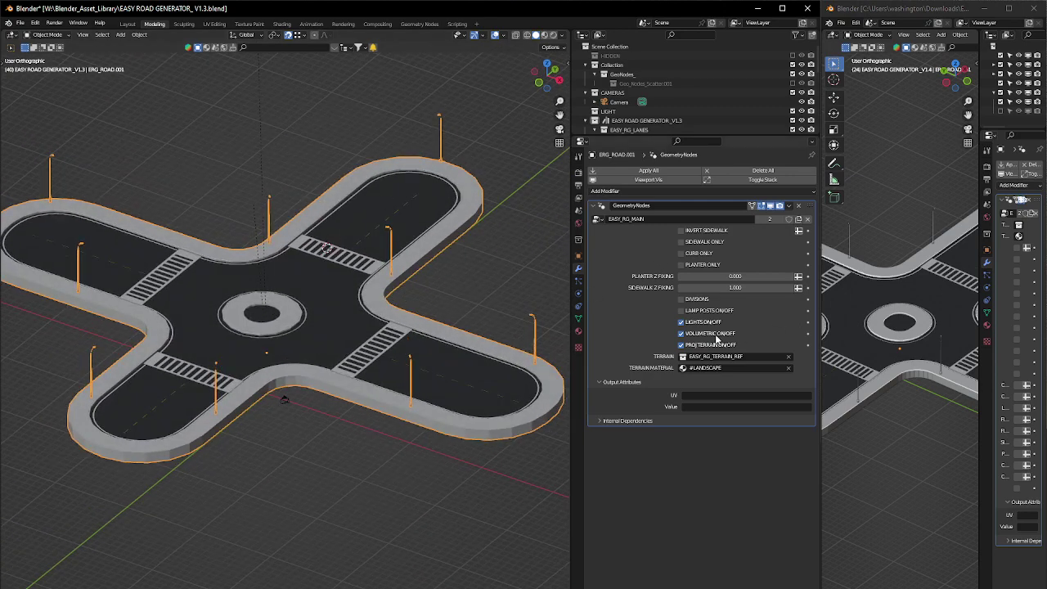
mouse_move(340, 334)
middle_mouse_down()
mouse_move(325, 340)
mouse_move(355, 344)
mouse_move(318, 337)
mouse_move(335, 345)
middle_mouse_up()
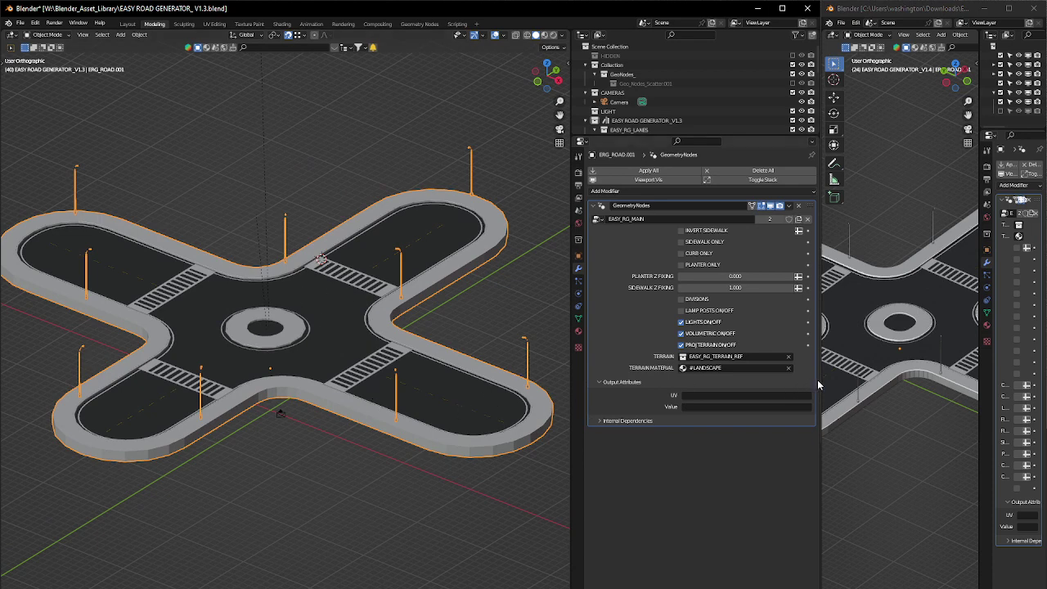
Step: Enlarge the V1.4 window beside V1.3 and examine its intersection and roundabout from the top view and oblique angles
mouse_move(821, 384)
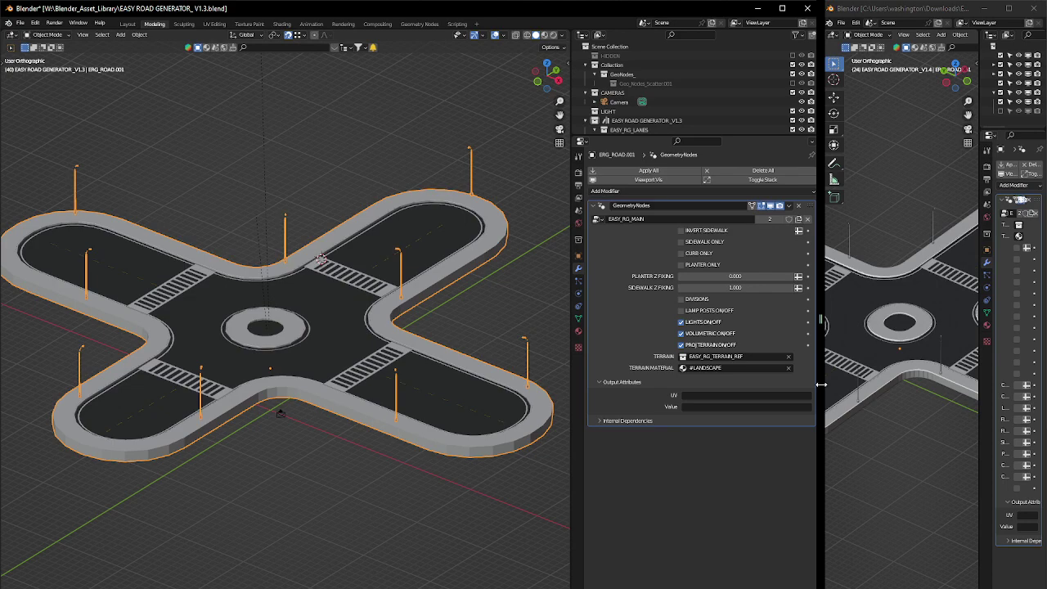
left_click_drag(820, 384, 404, 391)
middle_click_drag(693, 390, 679, 389)
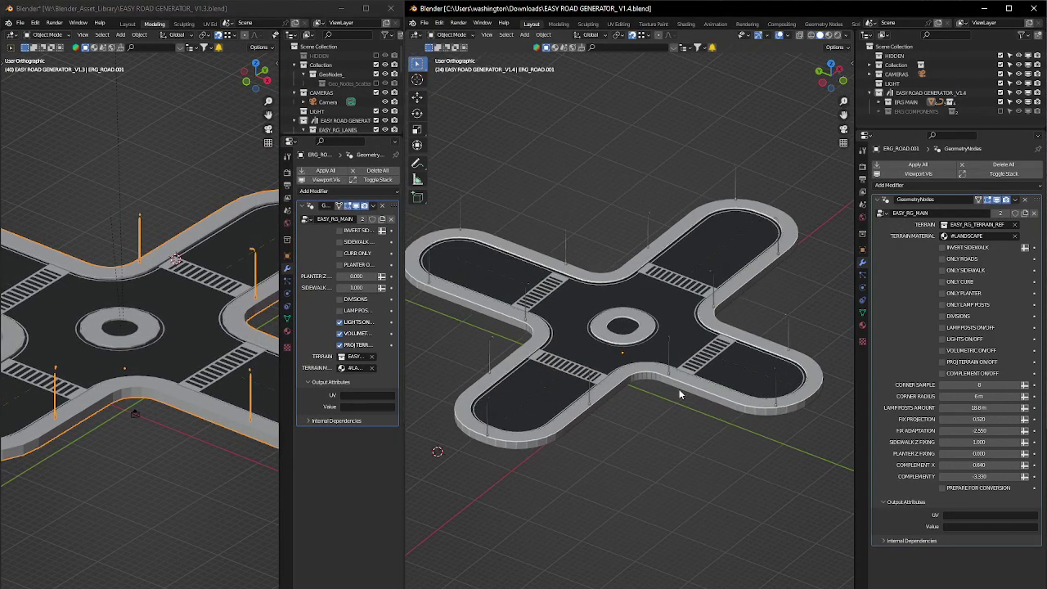
scroll(619, 337, "up", 3)
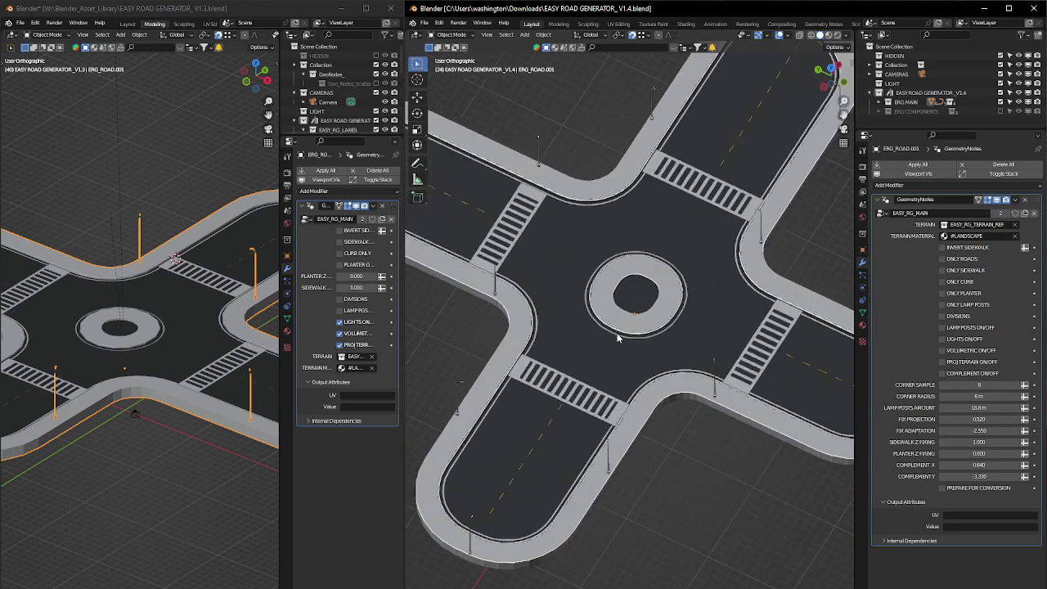
key("KP_7")
scroll(632, 342, "up", 5)
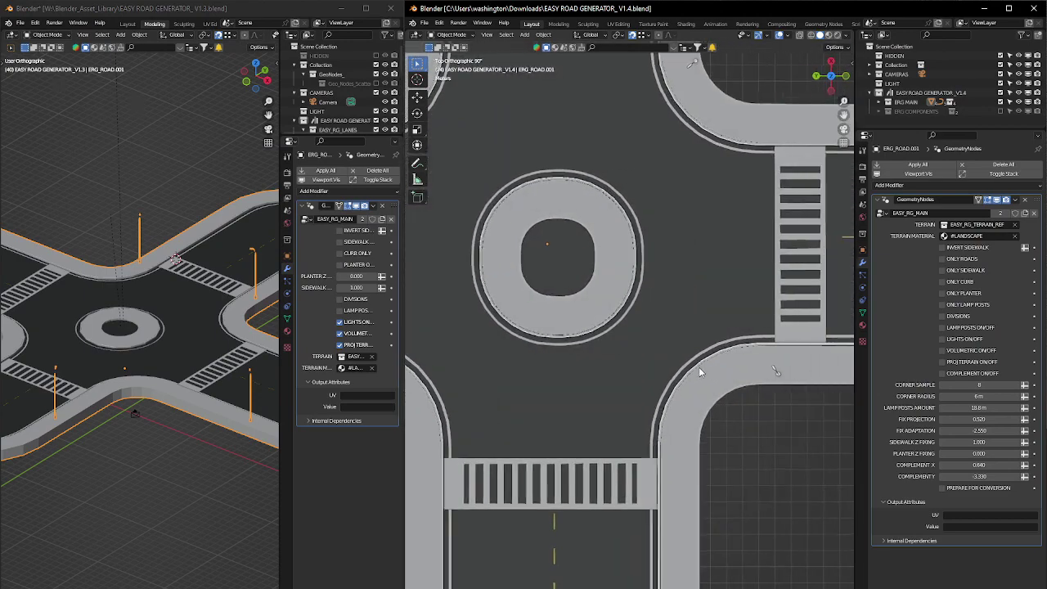
scroll(698, 367, "down", 3)
middle_click_drag(696, 365, 673, 325)
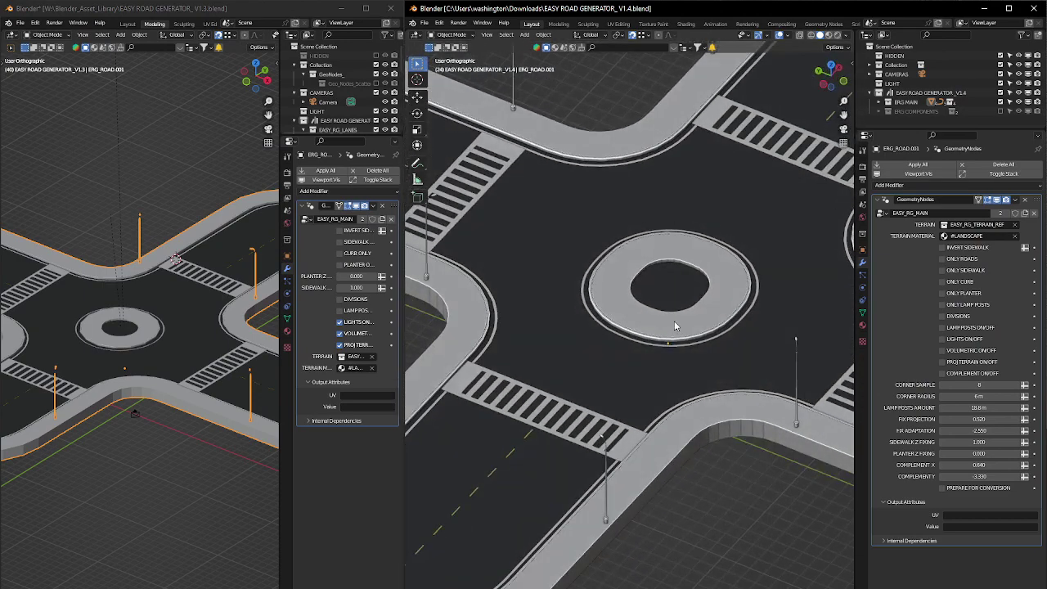
scroll(674, 325, "down", 3)
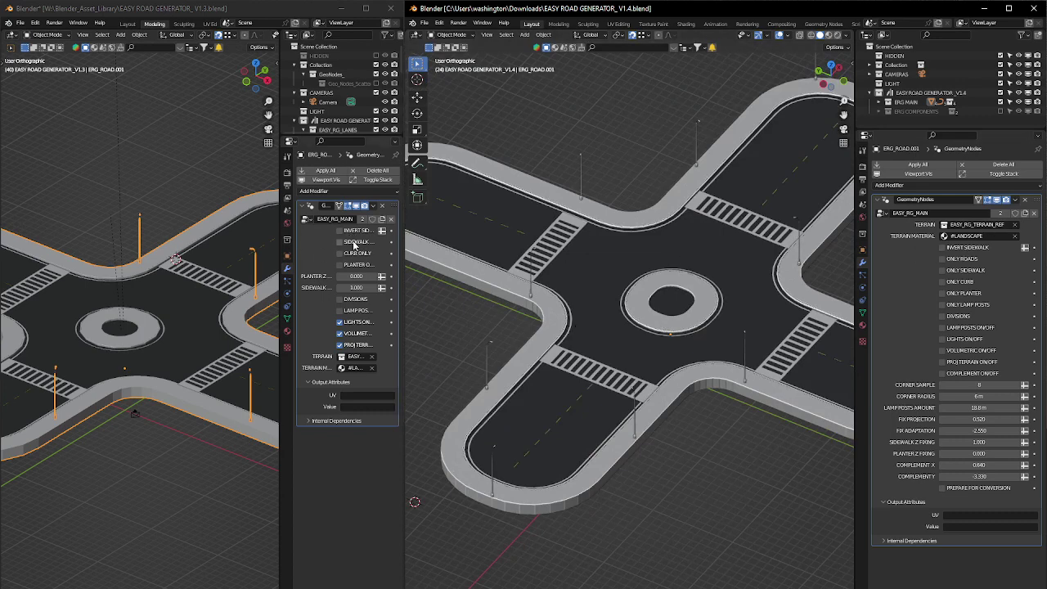
Step: Adjust the window split to give V1.4 most of the screen and examine its central junction up close
left_click_drag(408, 249, 532, 254)
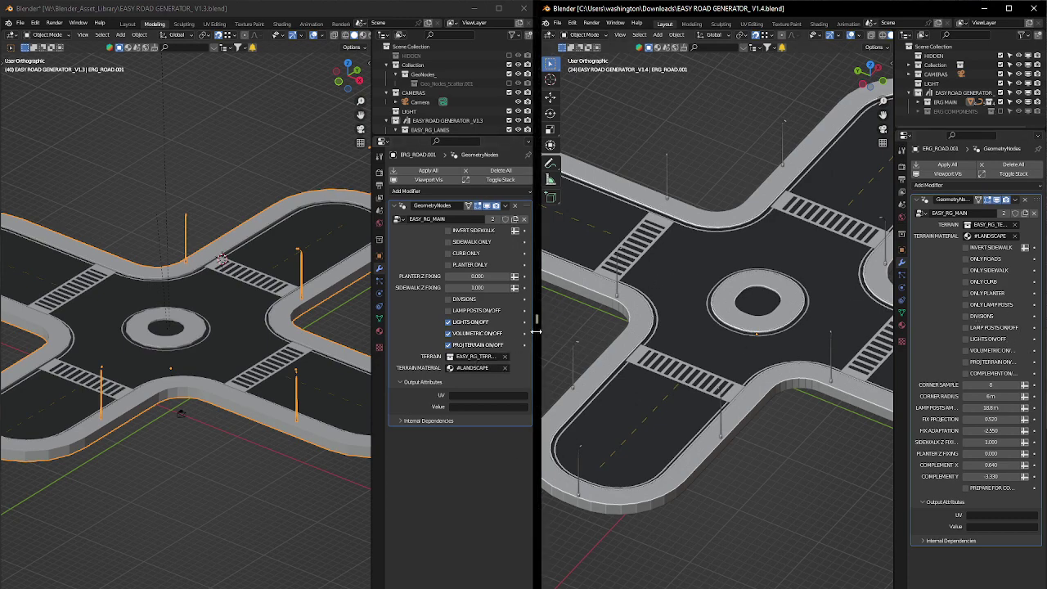
left_click_drag(538, 335, 173, 327)
middle_click_drag(549, 330, 553, 346)
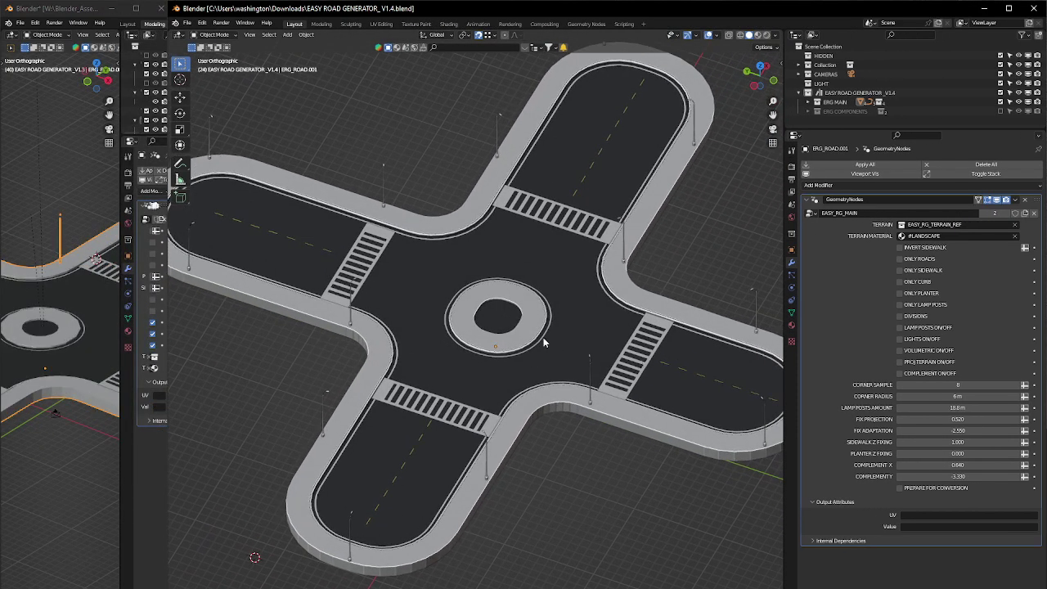
scroll(543, 337, "up", 3)
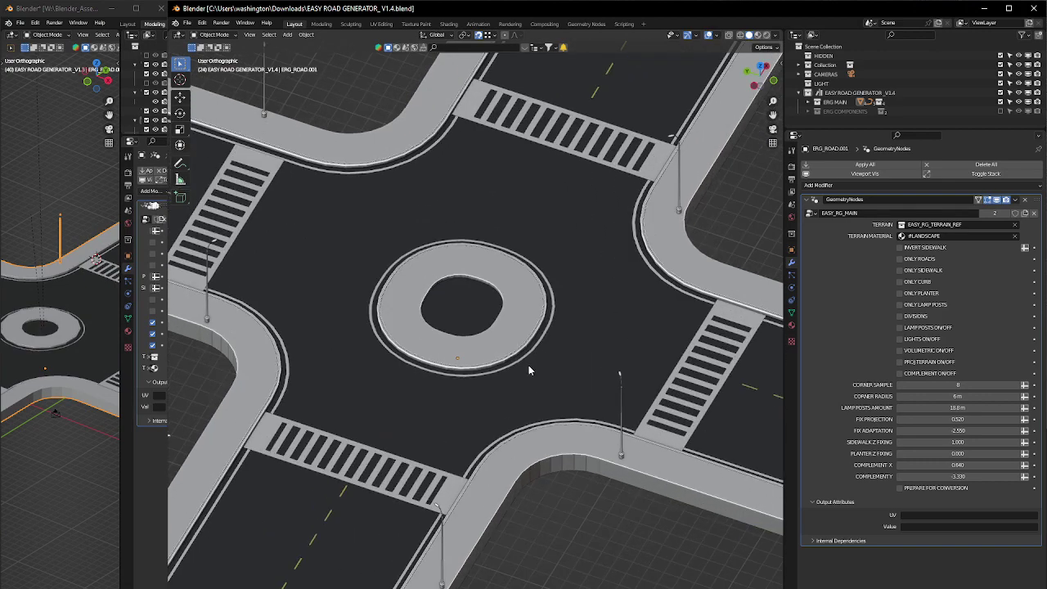
middle_click_drag(536, 376, 530, 351)
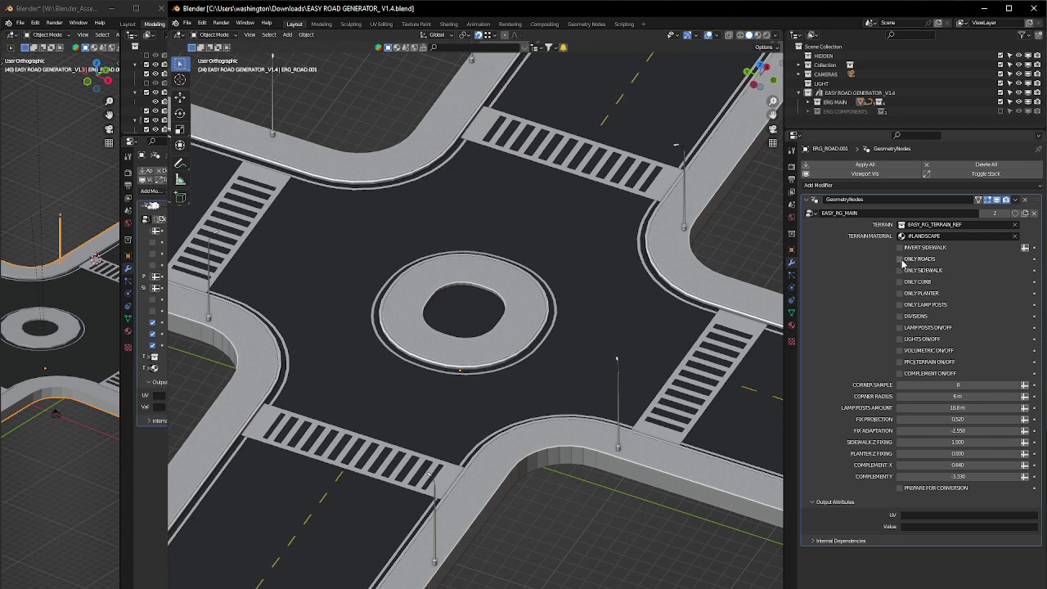
Step: Enable ONLY ROADS on the V1.4 road and examine the road surface, crosswalks and borders from low and high angles
left_click(900, 258)
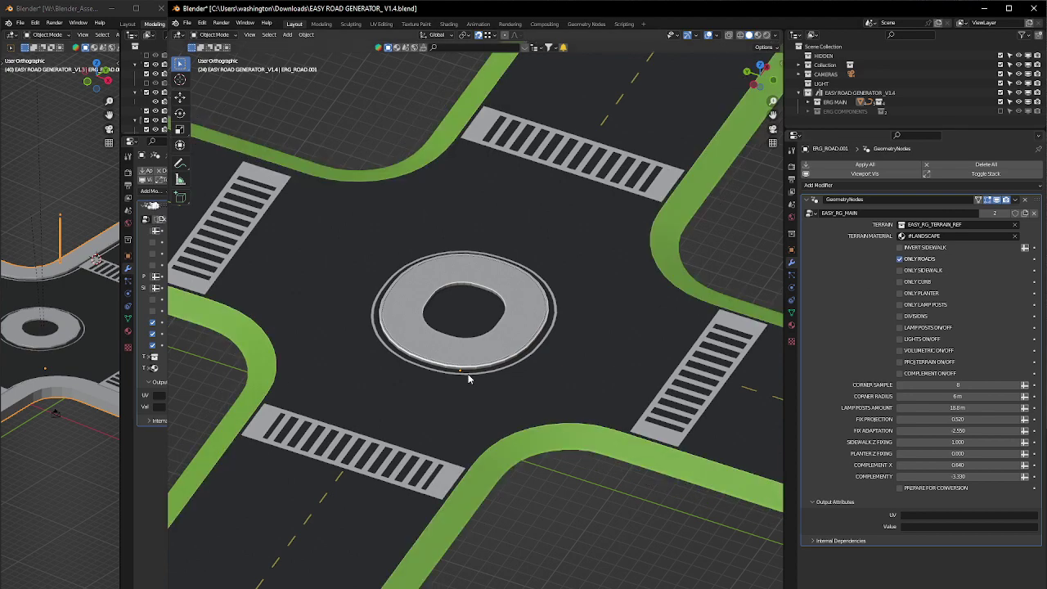
middle_click_drag(468, 377, 400, 299)
scroll(548, 362, "up", 6)
scroll(531, 368, "down", 5)
scroll(409, 304, "up", 4)
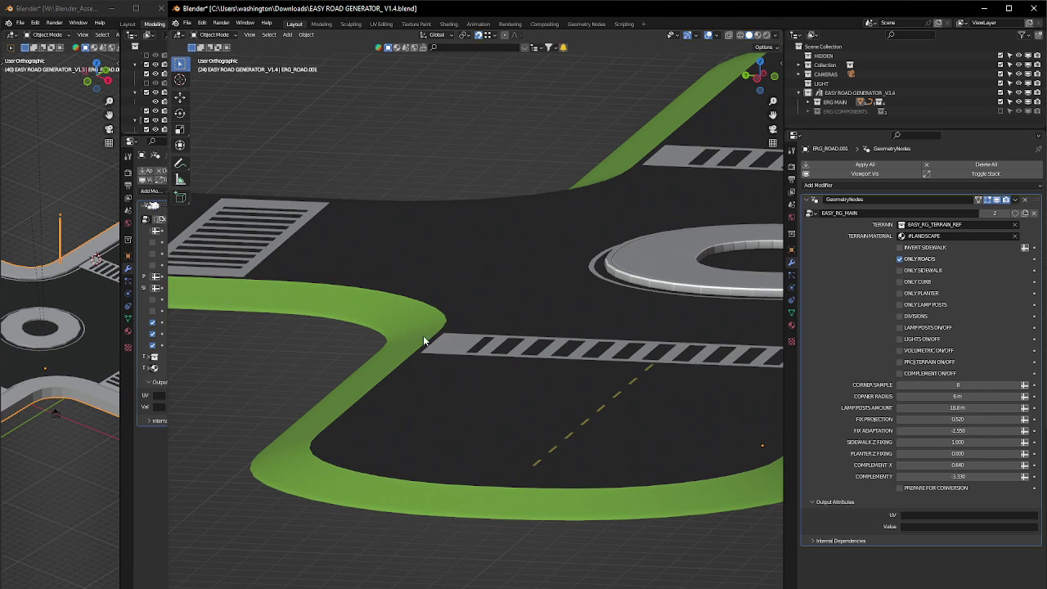
scroll(427, 344, "down", 5)
middle_click_drag(550, 352, 564, 324)
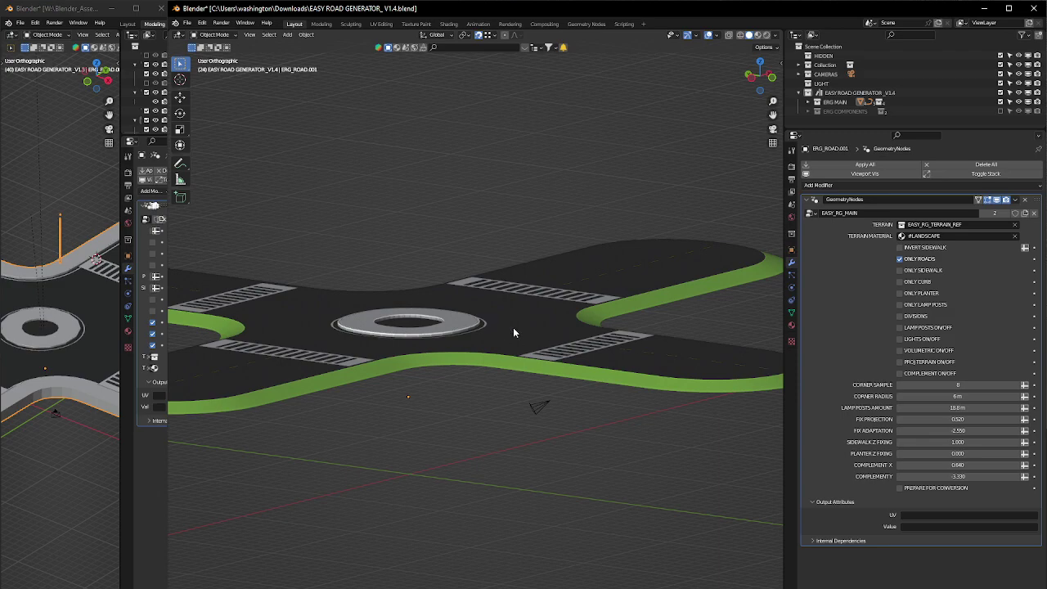
middle_click_drag(422, 360, 434, 437)
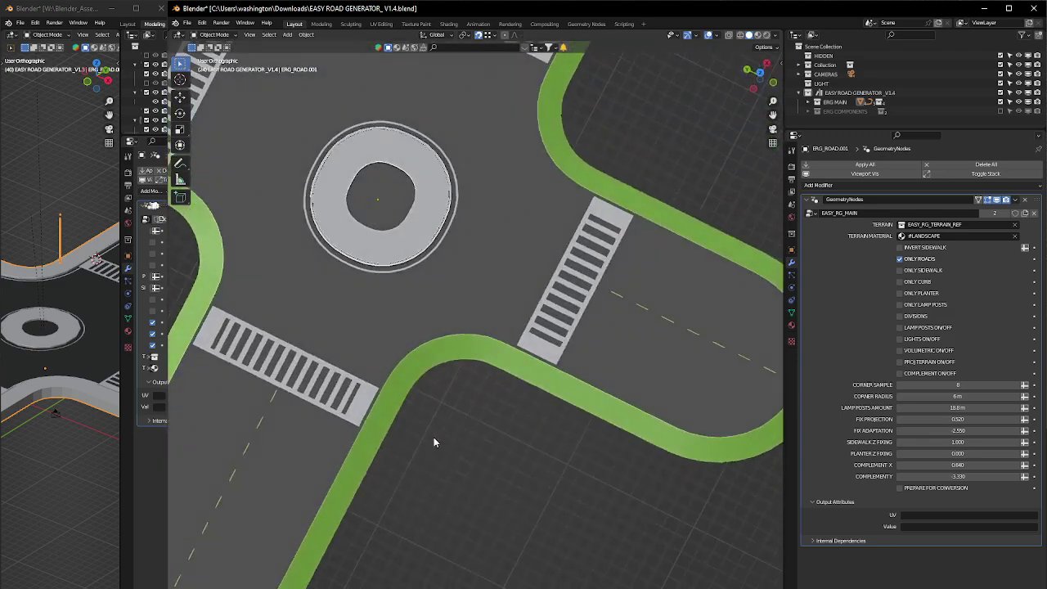
Step: Examine the roads-only V1.4 junction around the roundabout at different distances, and disable ONLY ROADS
middle_click_drag(479, 321, 532, 435, "shift")
middle_click_drag(511, 367, 602, 423)
middle_click_drag(602, 422, 618, 403)
scroll(553, 402, "up", 3)
scroll(554, 402, "down", 1)
scroll(545, 397, "down", 1)
scroll(619, 406, "down", 3)
scroll(617, 402, "up", 3)
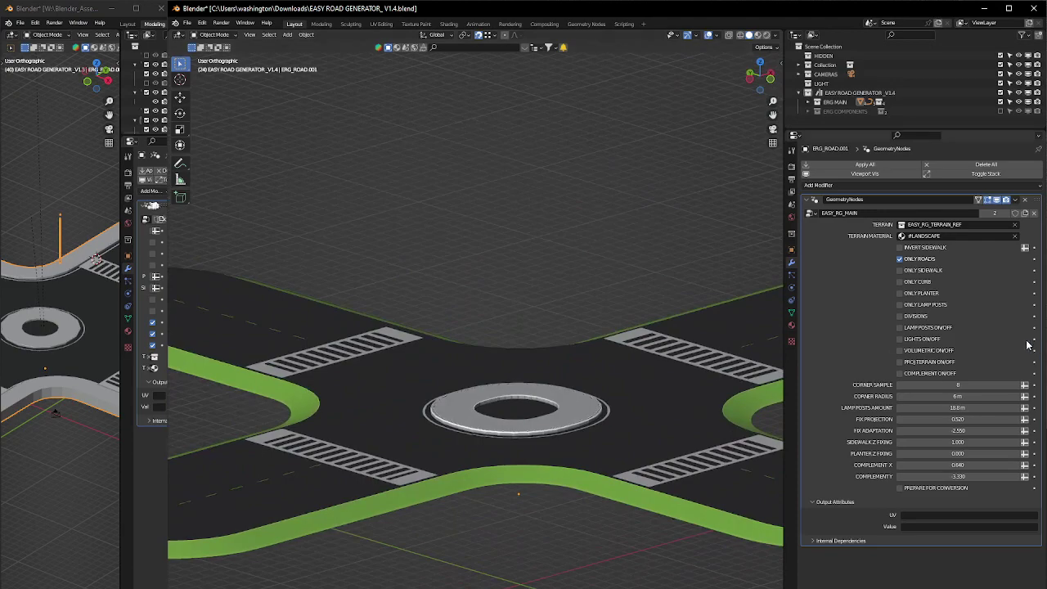
left_click(898, 259)
Step: Enable ONLY LAMP POSTS on the V1.4 road, examine the isolated posts from several angles, and disable the option again
middle_click_drag(646, 370, 559, 385, "shift")
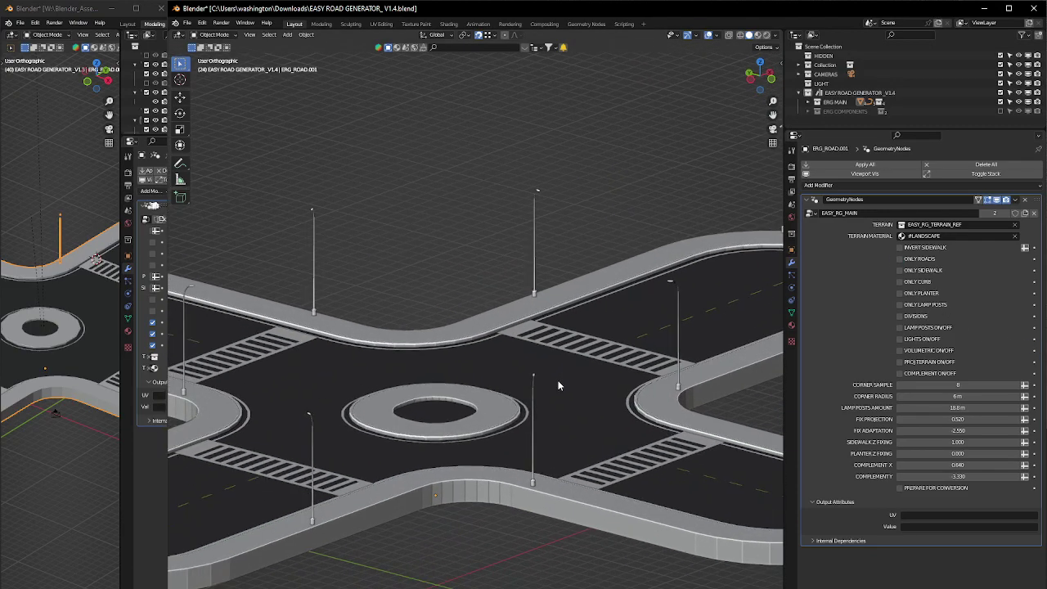
left_click(898, 305)
scroll(545, 381, "down", 5)
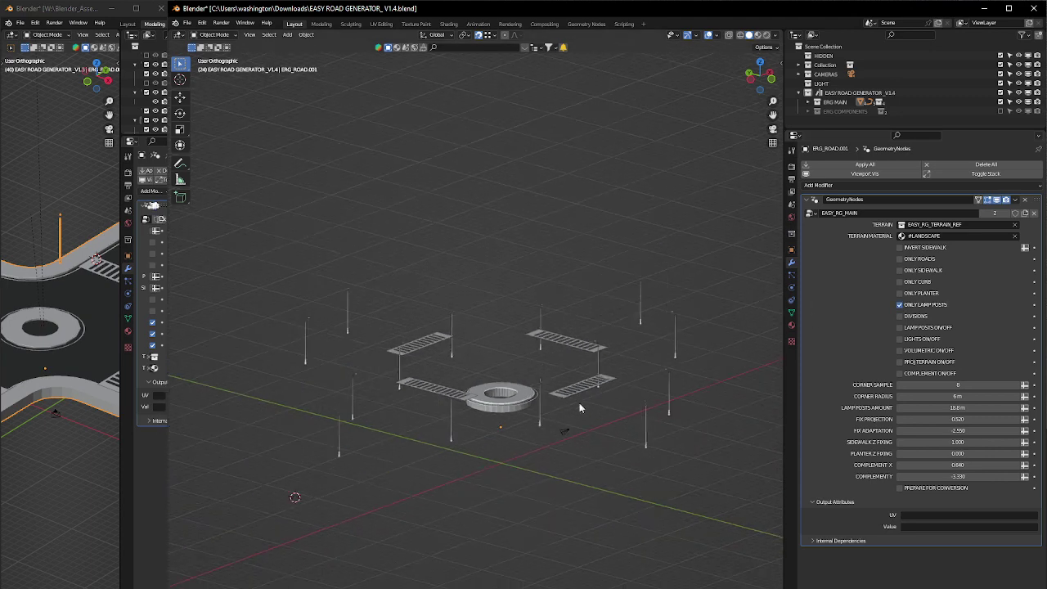
middle_click_drag(579, 404, 576, 386)
scroll(660, 381, "up", 4)
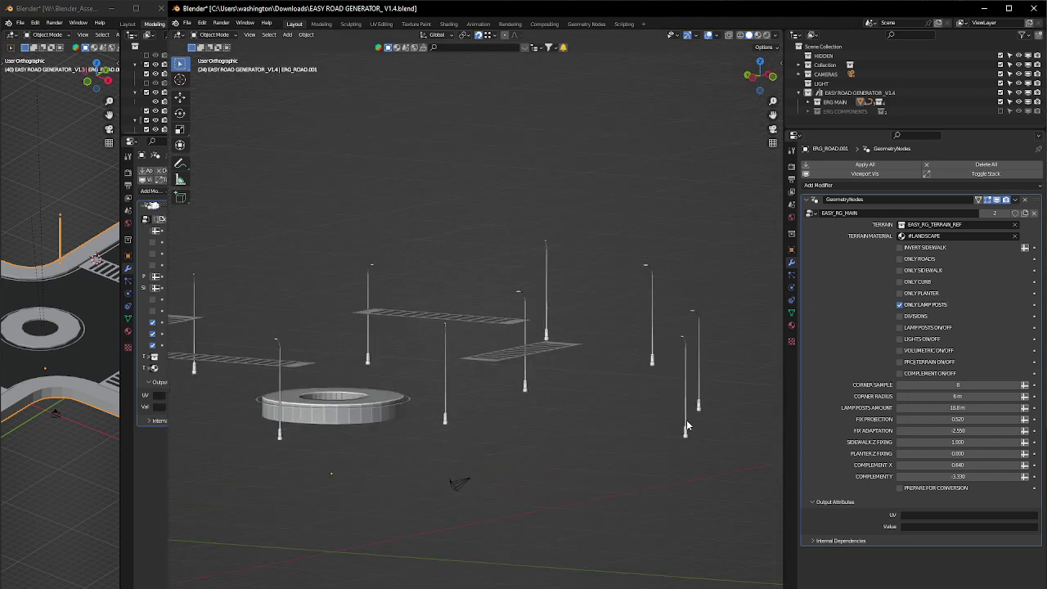
left_click(655, 291)
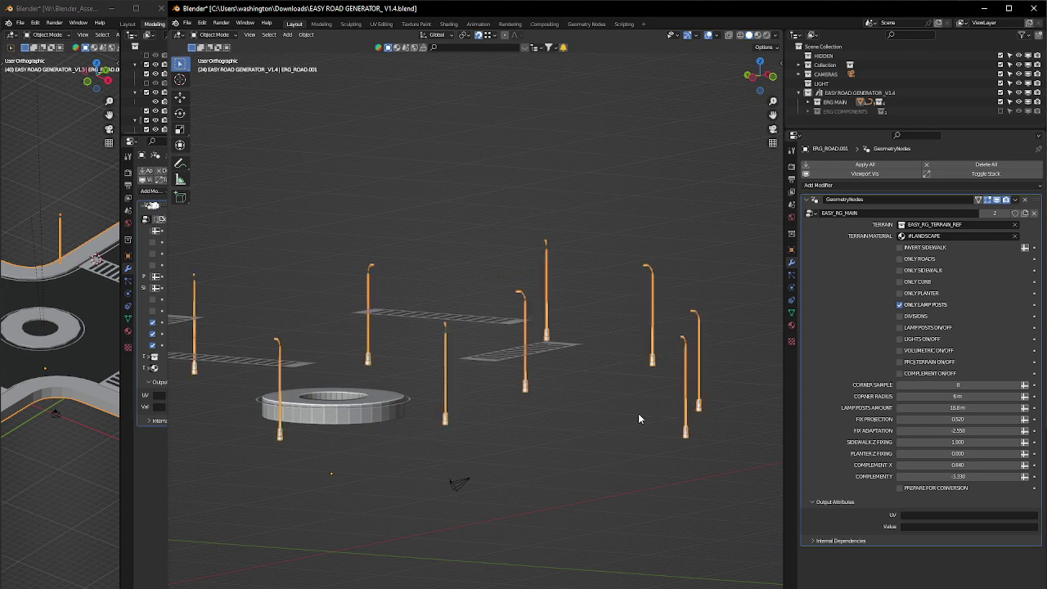
middle_click_drag(638, 414, 630, 437)
left_click(722, 365)
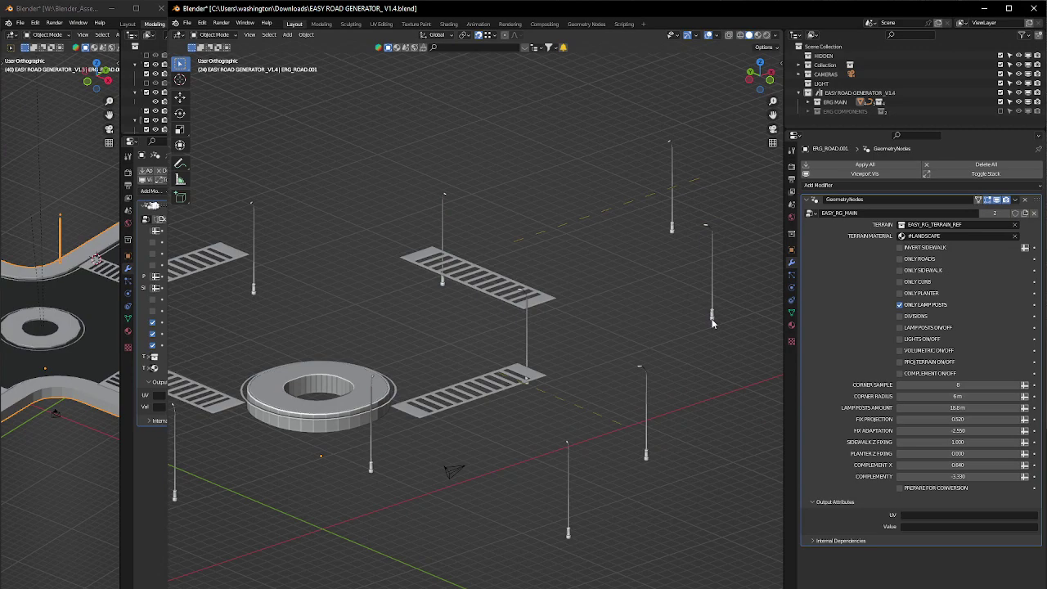
left_click(899, 305)
Step: Toggle LAMP POSTS ON/OFF and back on the V1.4 road, and enable LIGHTS ON/OFF and VOLUMETRIC ON/OFF
scroll(523, 396, "up", 3)
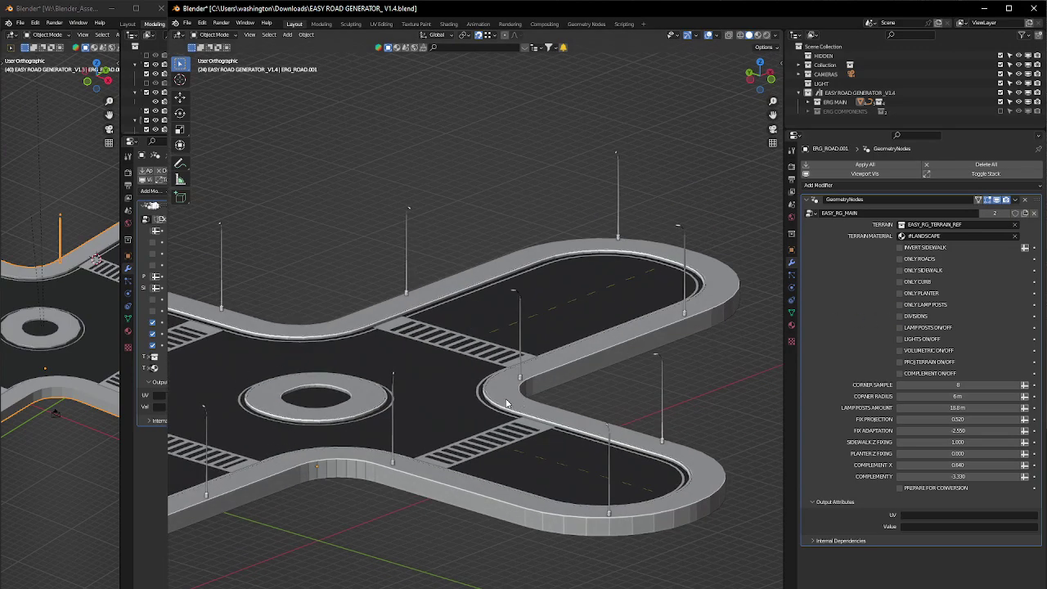
middle_click_drag(507, 403, 551, 401, "shift")
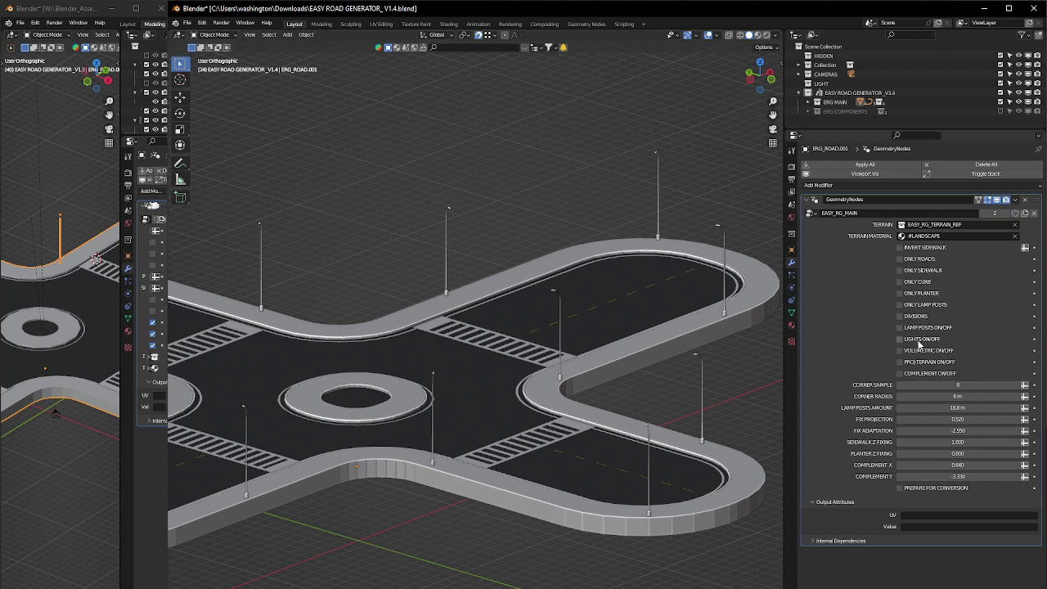
left_click(899, 328)
left_click(899, 328)
left_click(899, 339)
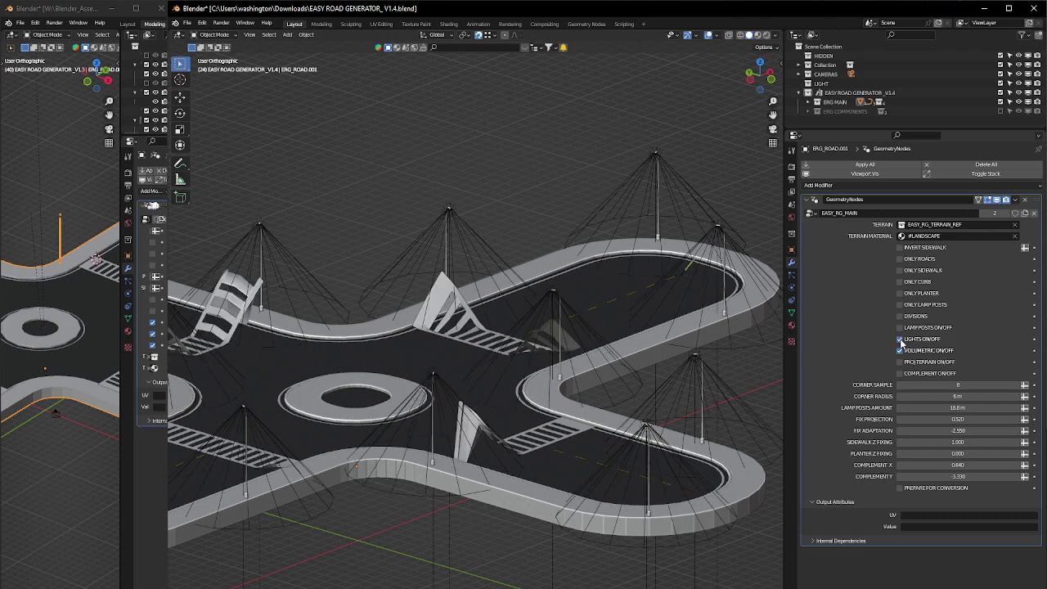
Step: Disable LIGHTS ON/OFF and VOLUMETRIC ON/OFF on the V1.4 road
left_click(899, 339)
left_click(899, 339)
left_click(899, 340)
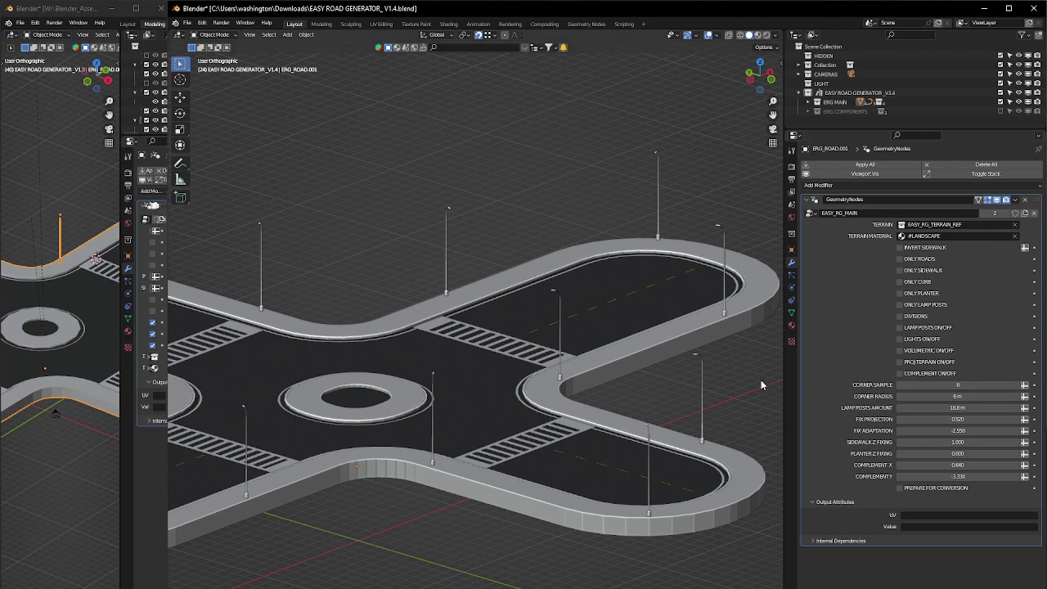
Step: Enable COMPLEMENT ON/OFF on the V1.4 road and examine the green slopes along the sidewalks
middle_click_drag(501, 354, 489, 383)
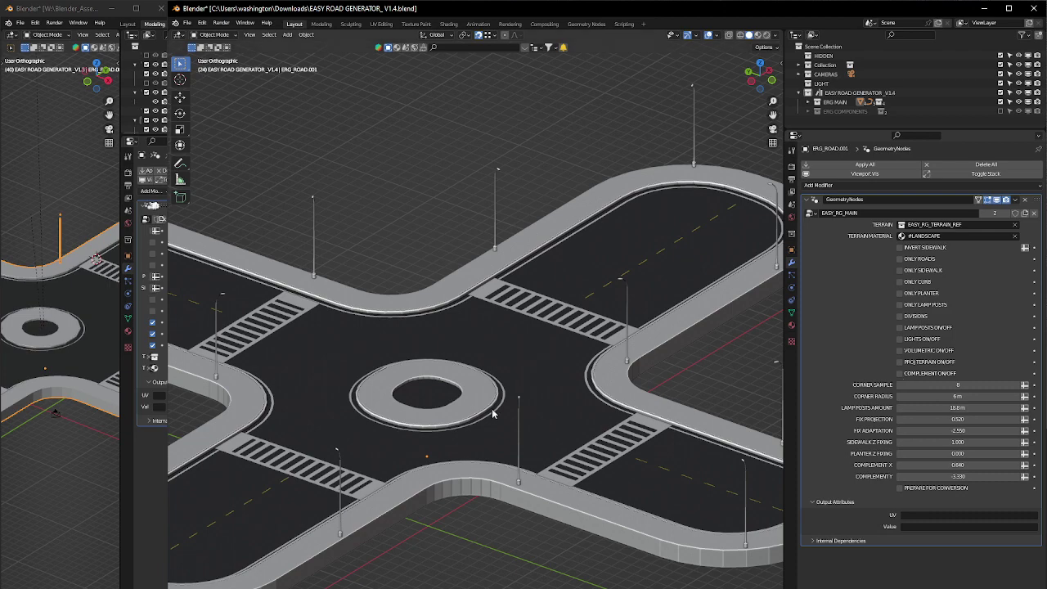
middle_click_drag(495, 415, 592, 426)
left_click(899, 373)
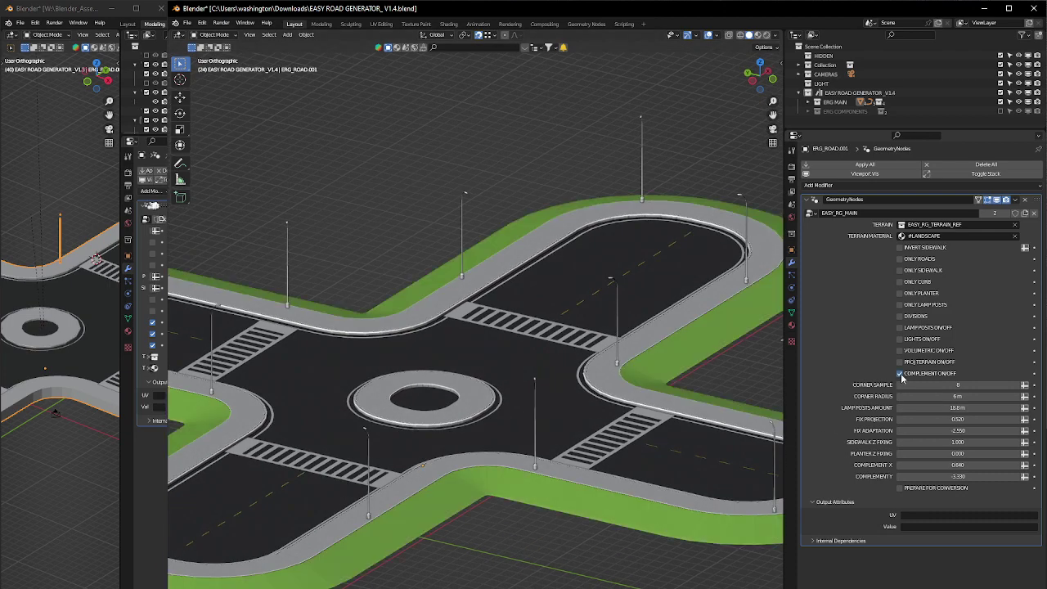
middle_click_drag(491, 421, 668, 357)
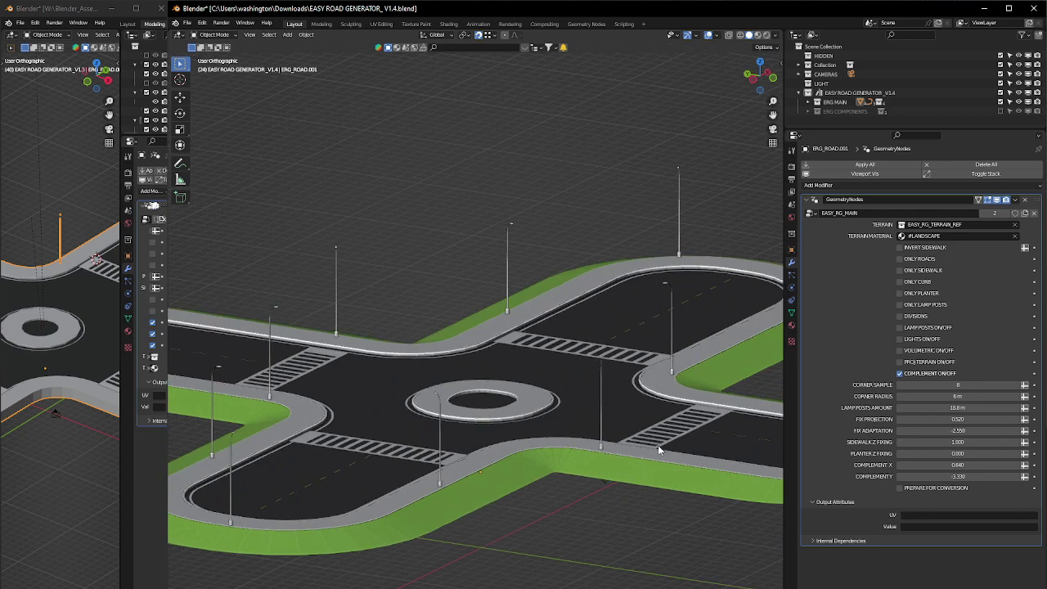
middle_click_drag(555, 449, 622, 446)
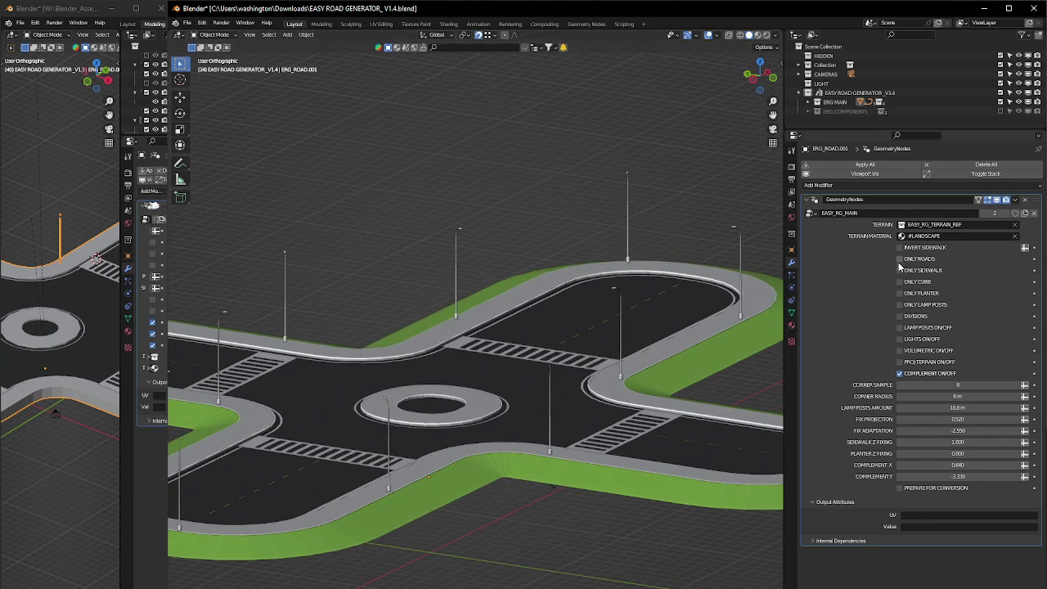
Step: Enable ONLY ROADS to examine the bare road with its green complement, and disable both ONLY ROADS and COMPLEMENT ON/OFF
left_click(900, 259)
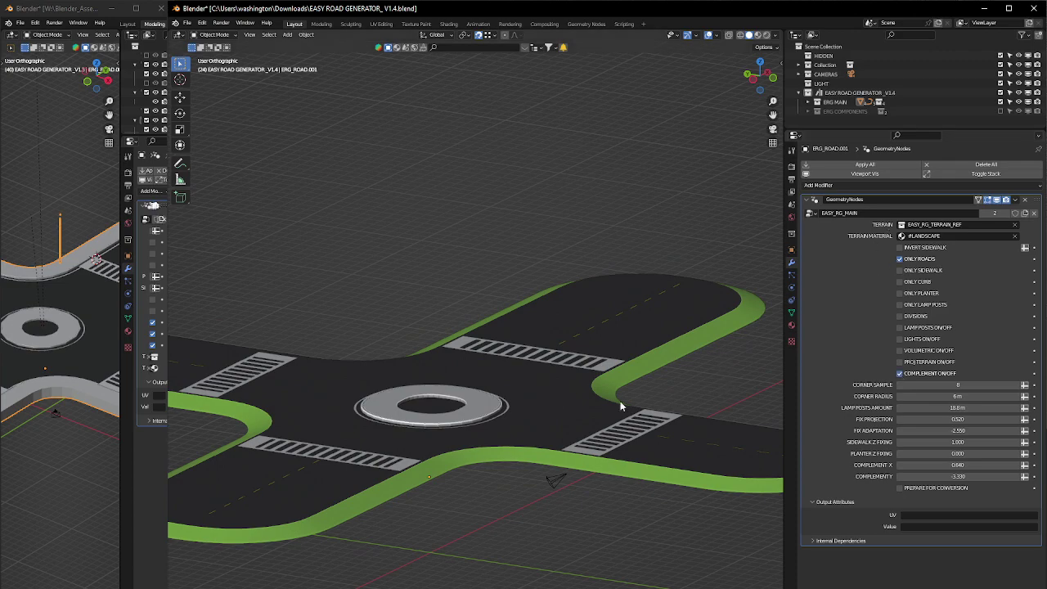
middle_click_drag(450, 418, 572, 377, "shift")
scroll(465, 448, "up", 5)
scroll(639, 442, "down", 5)
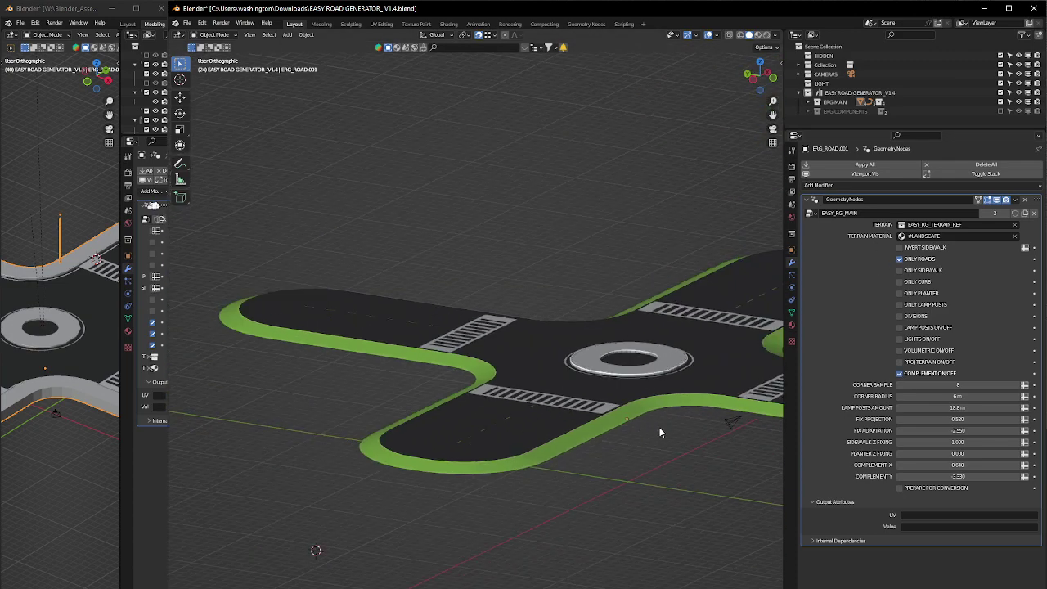
middle_click_drag(659, 430, 470, 421)
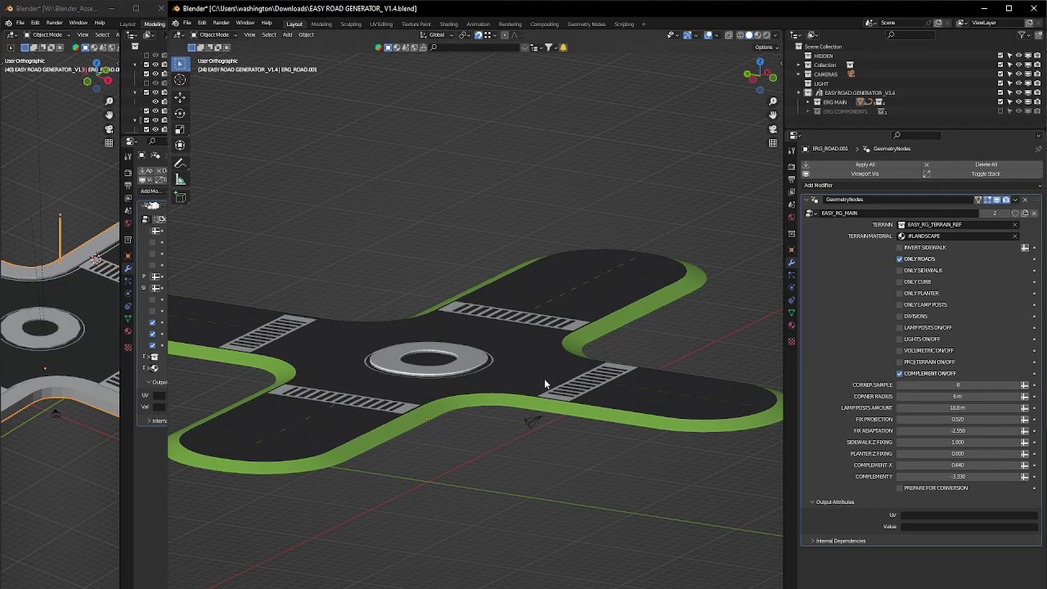
left_click(898, 258)
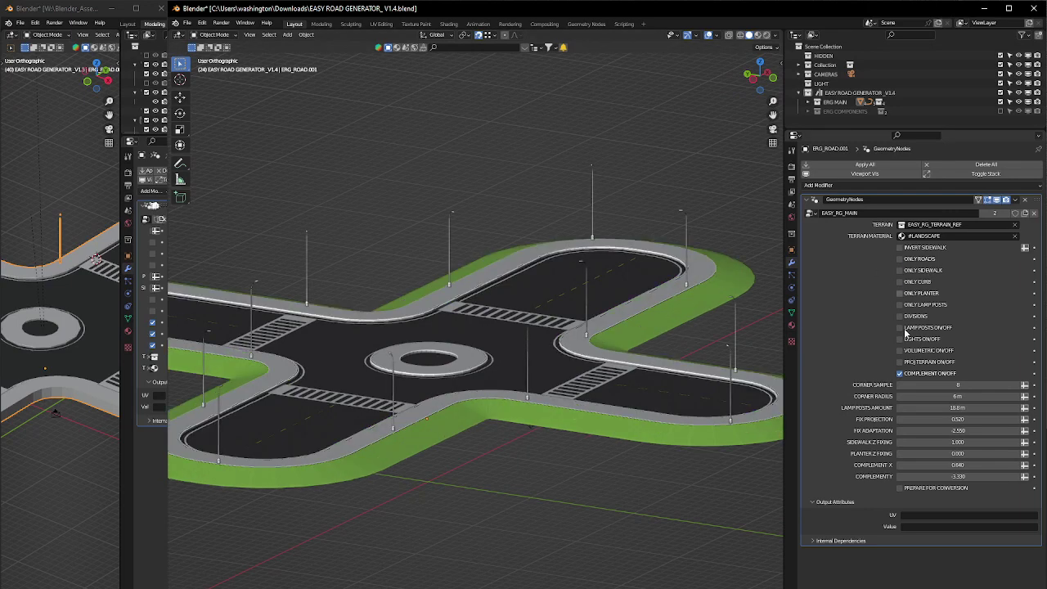
left_click(900, 373)
Step: Set the V1.4 road's CORNER RADIUS to 4.16 m while viewing the junction from above
middle_click_drag(479, 395, 550, 417)
key("KP_7")
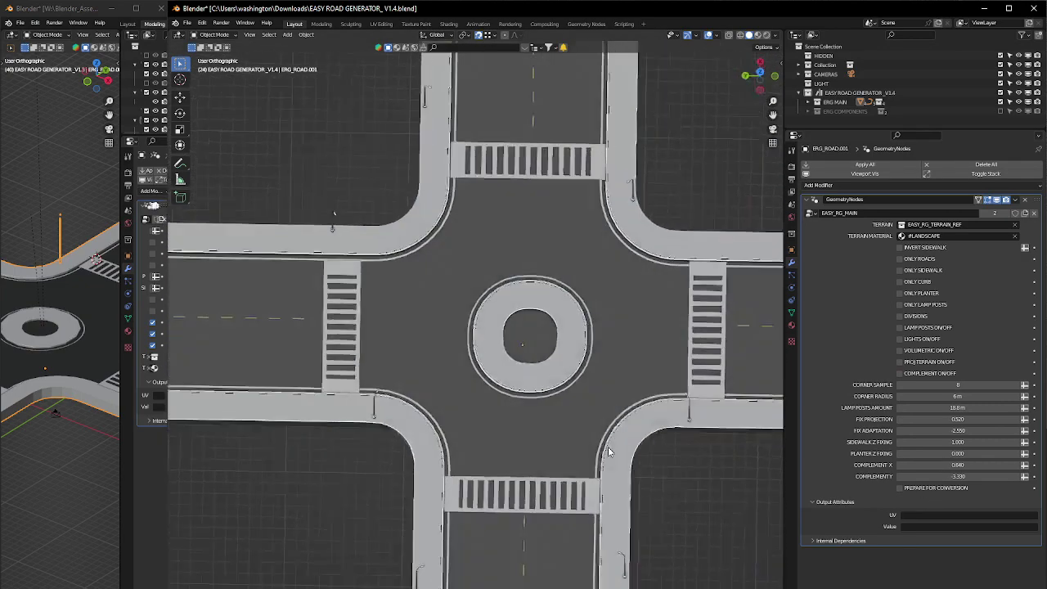
scroll(595, 390, "up", 1)
middle_click_drag(673, 439, 601, 378, "shift")
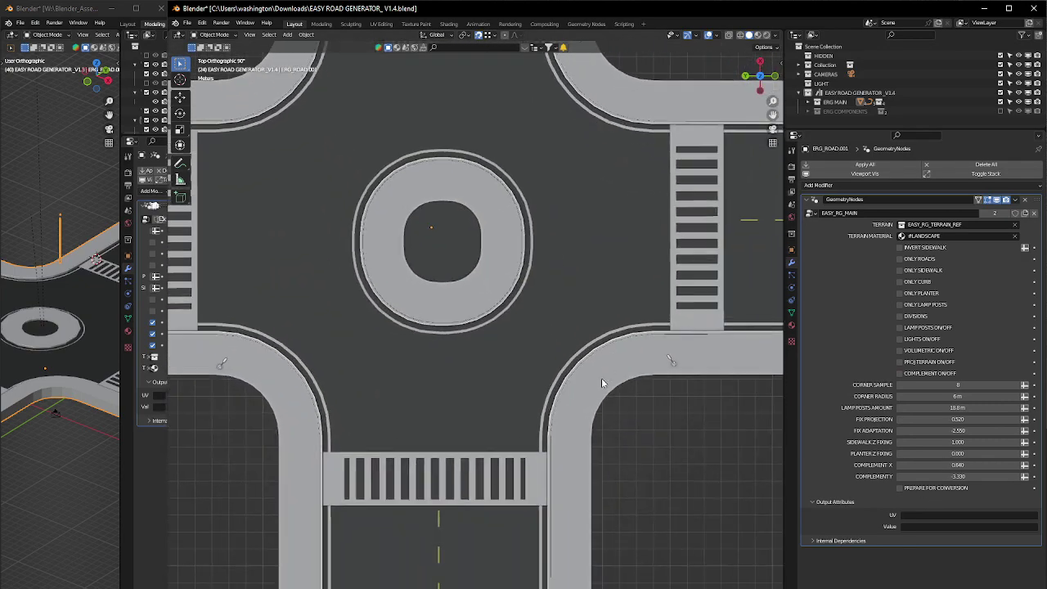
scroll(597, 385, "up", 2)
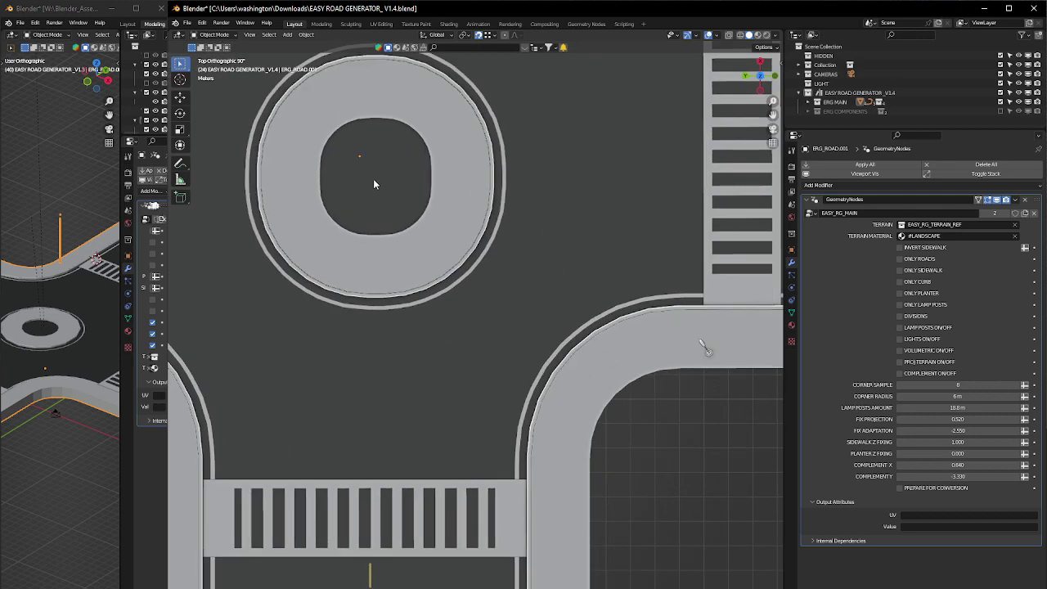
middle_click_drag(378, 218, 429, 244, "shift")
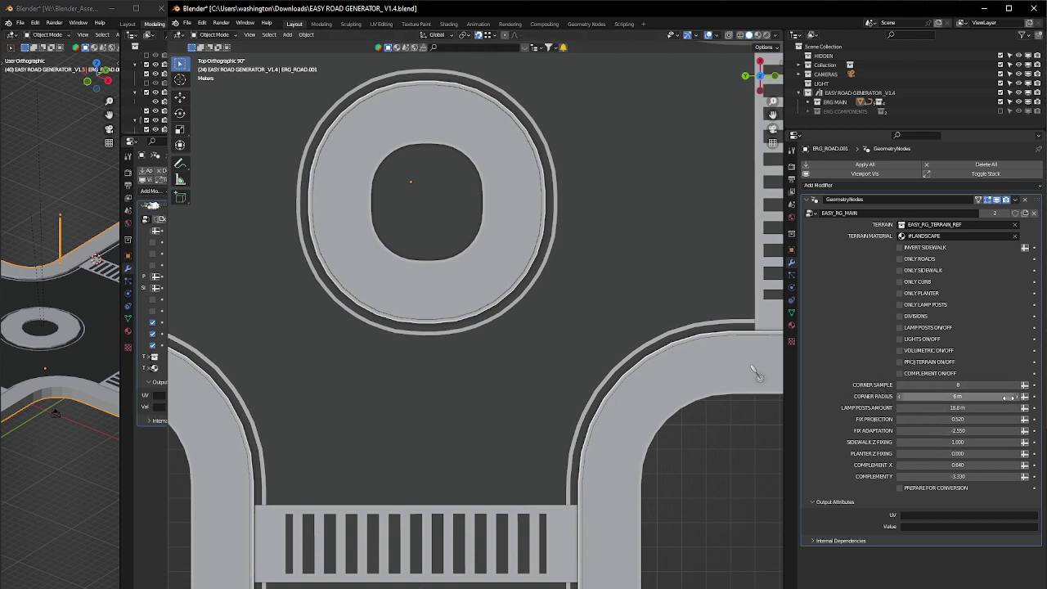
left_click_drag(957, 395, 903, 396)
mouse_move(714, 374)
left_mouse_down()
mouse_move(692, 369)
mouse_move(740, 372)
mouse_move(691, 372)
mouse_move(718, 372)
mouse_move(708, 373)
left_mouse_up()
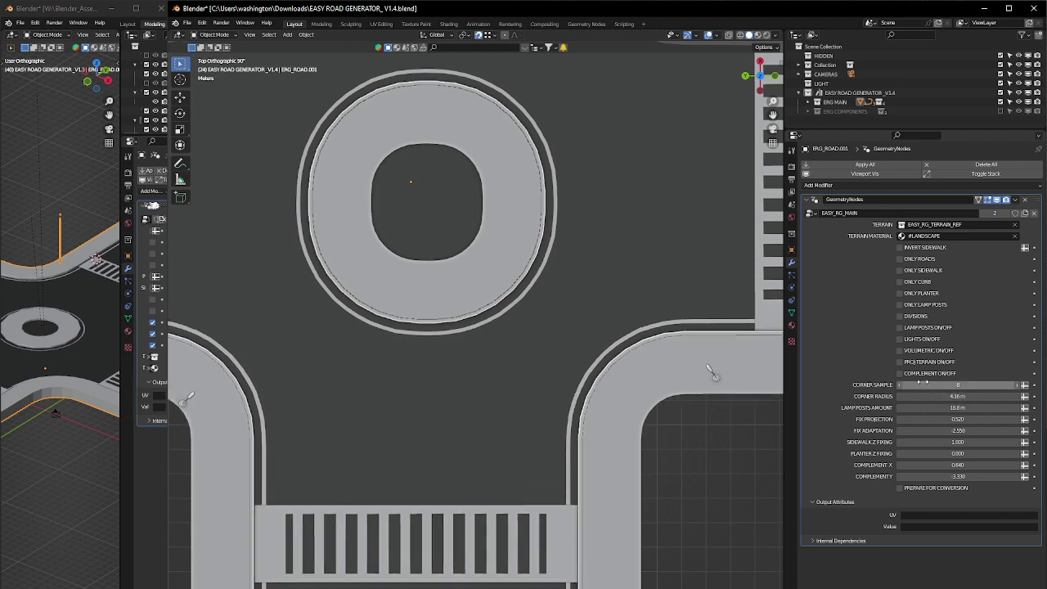
Step: Set the V1.4 road's CORNER SAMPLE to 15 and examine the smoothness of the sidewalk corners up close
scroll(630, 366, "up", 5)
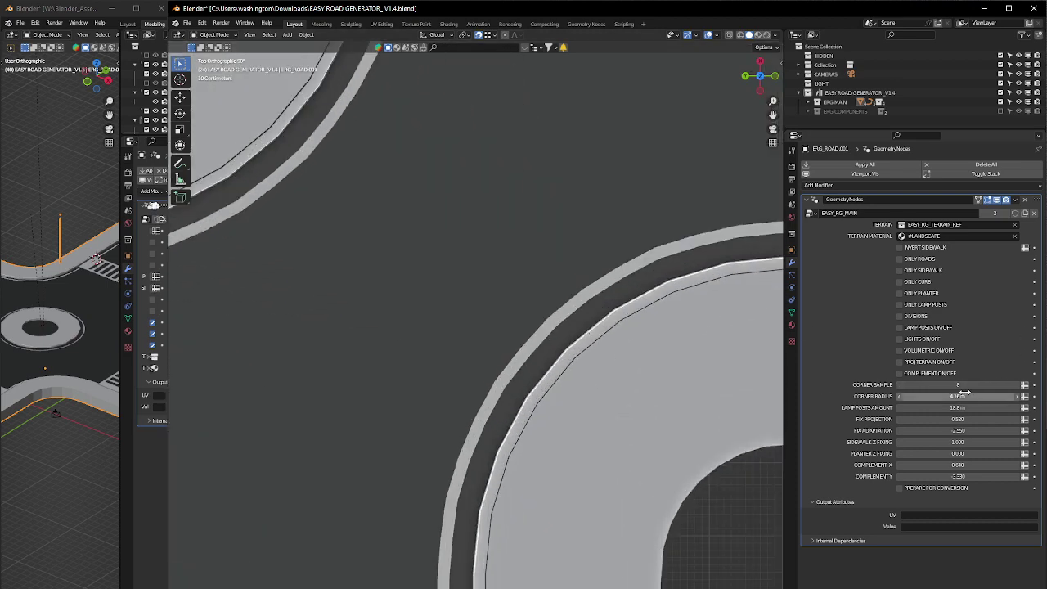
left_click_drag(961, 384, 985, 385)
middle_click_drag(623, 369, 596, 320)
scroll(596, 320, "down", 4)
middle_click_drag(520, 309, 712, 409, "shift")
scroll(605, 378, "down", 4)
middle_click_drag(603, 377, 673, 381)
scroll(501, 337, "up", 4)
scroll(502, 333, "up", 3)
scroll(480, 383, "up", 2)
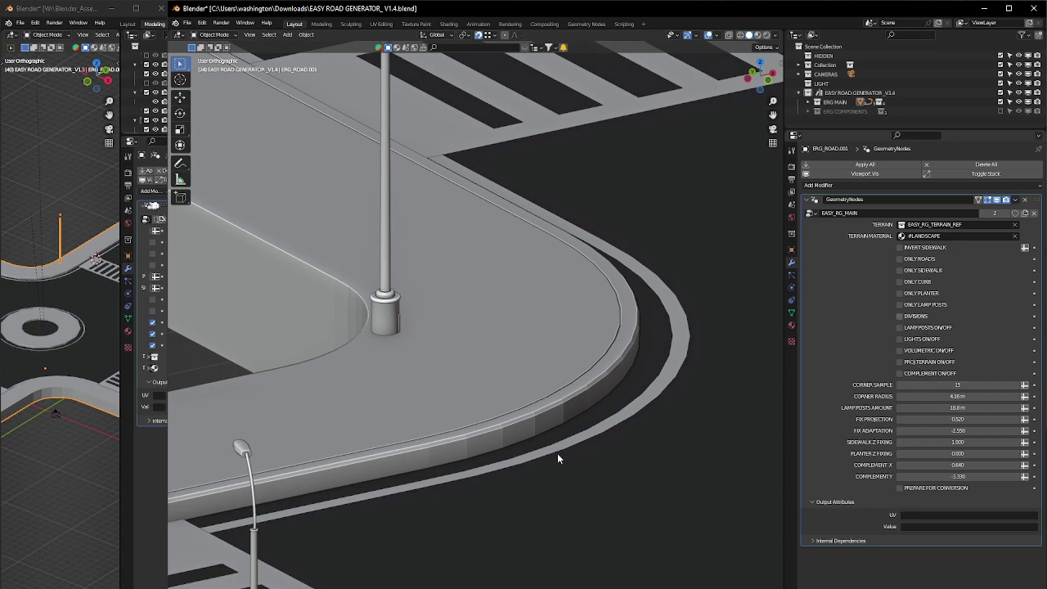
Step: Enable DIVISIONS on the V1.4 road, examine the segmented sidewalks around the junction, and disable the option again
mouse_move(556, 458)
middle_mouse_down()
mouse_move(449, 420)
mouse_move(465, 427)
middle_mouse_up()
scroll(470, 425, "down", 8)
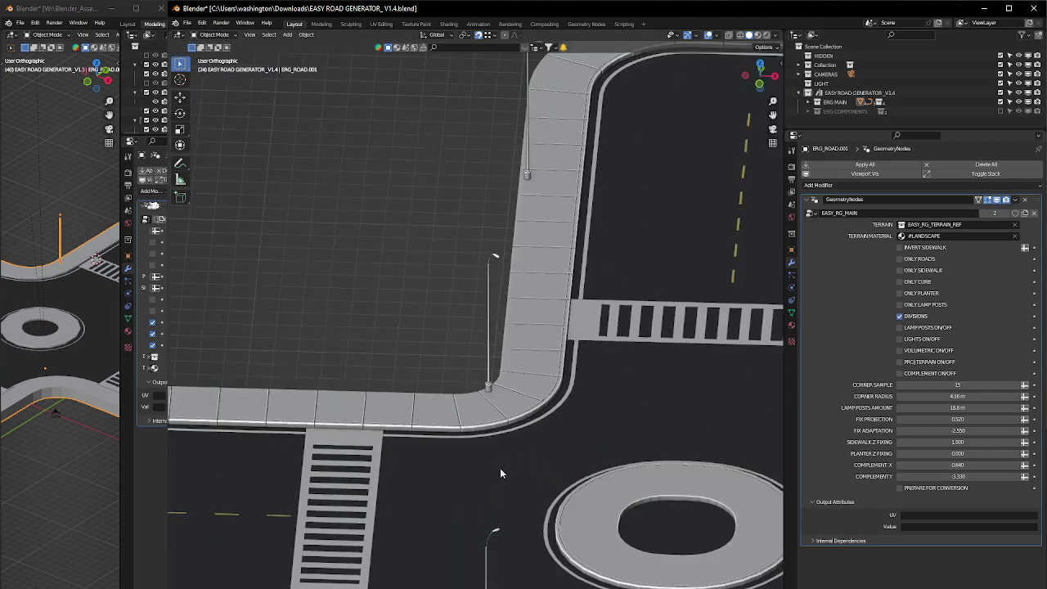
scroll(491, 473, "down", 2)
middle_click_drag(481, 472, 675, 523)
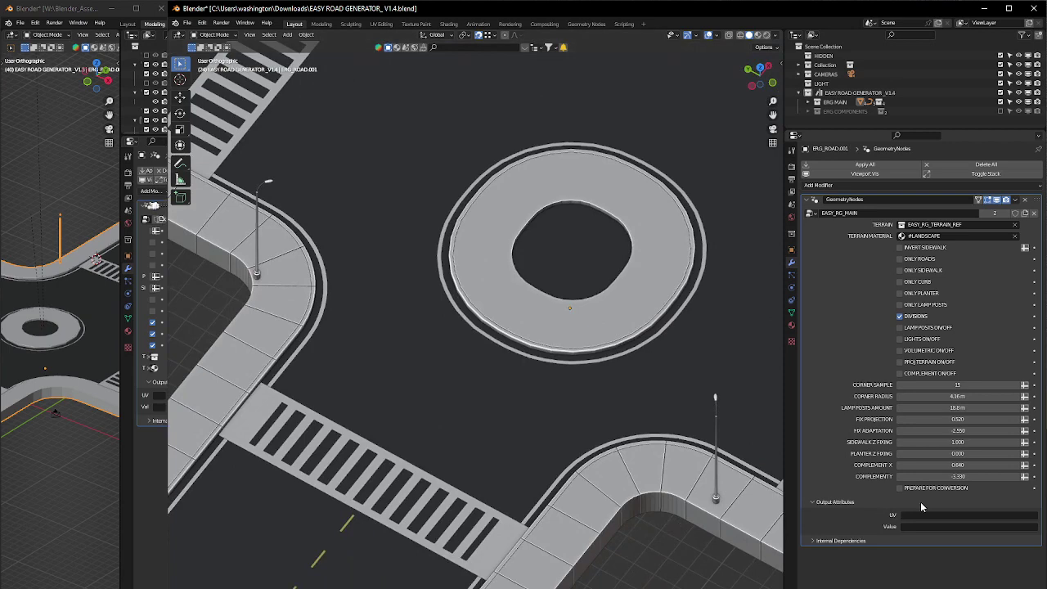
left_click(900, 315)
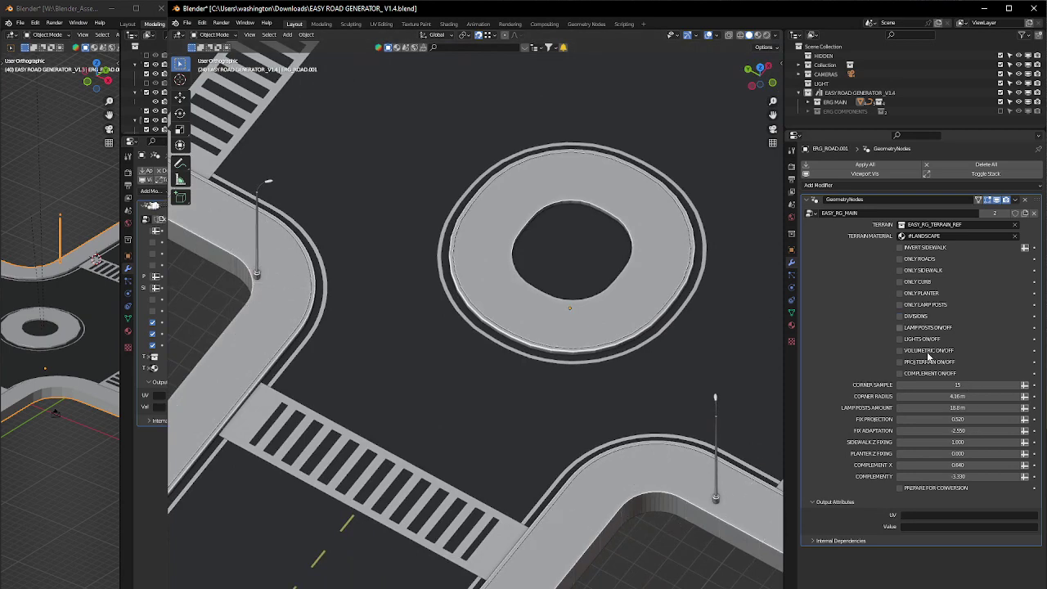
Step: Set the V1.4 road's CORNER SAMPLE to 8 and CORNER RADIUS to 6 m
left_click(956, 384)
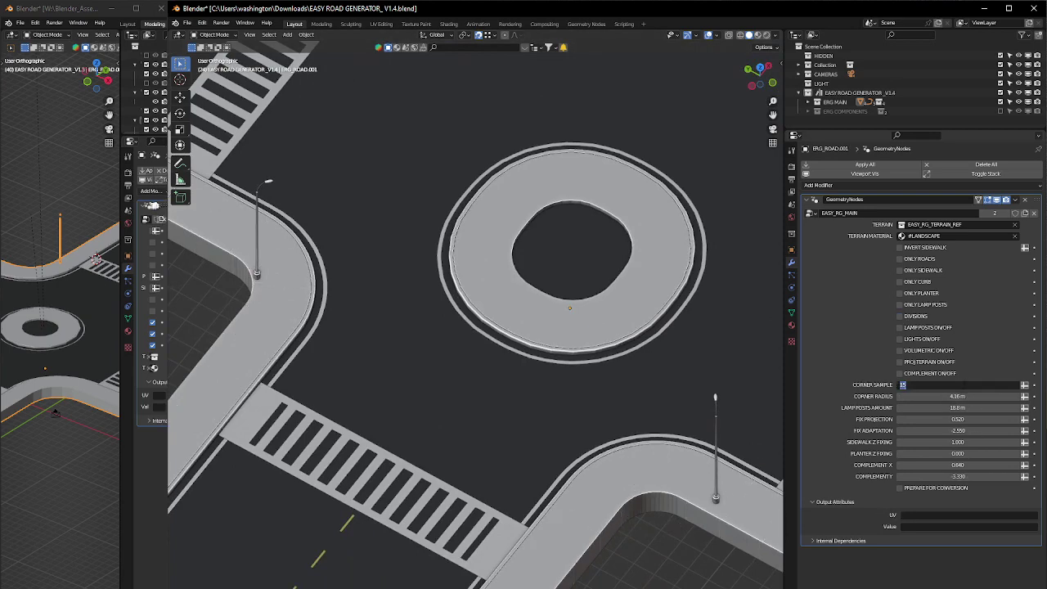
type("8")
key("Return")
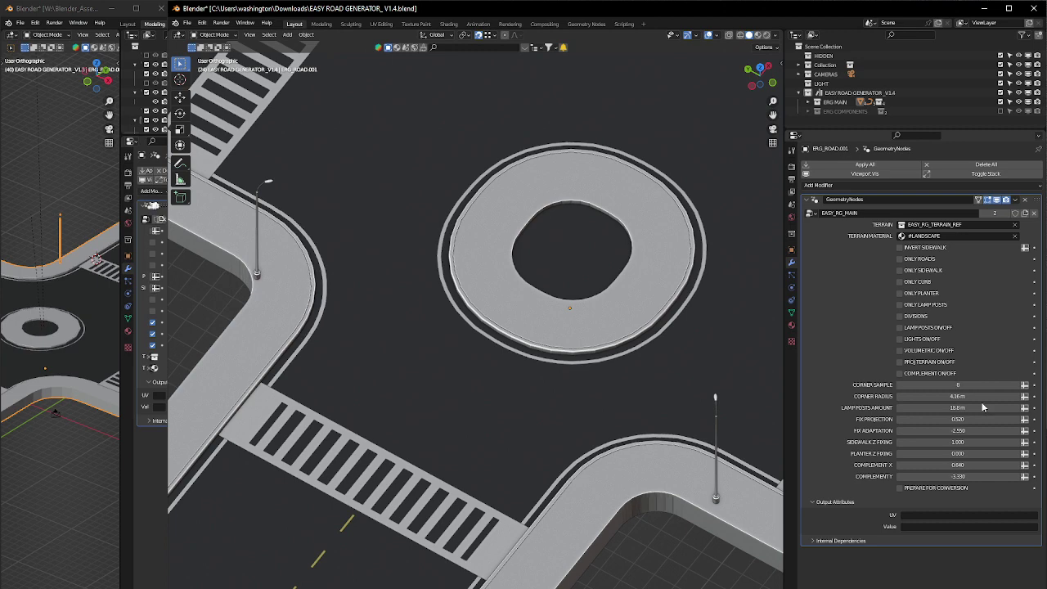
left_click(957, 396)
type("6")
key("Return")
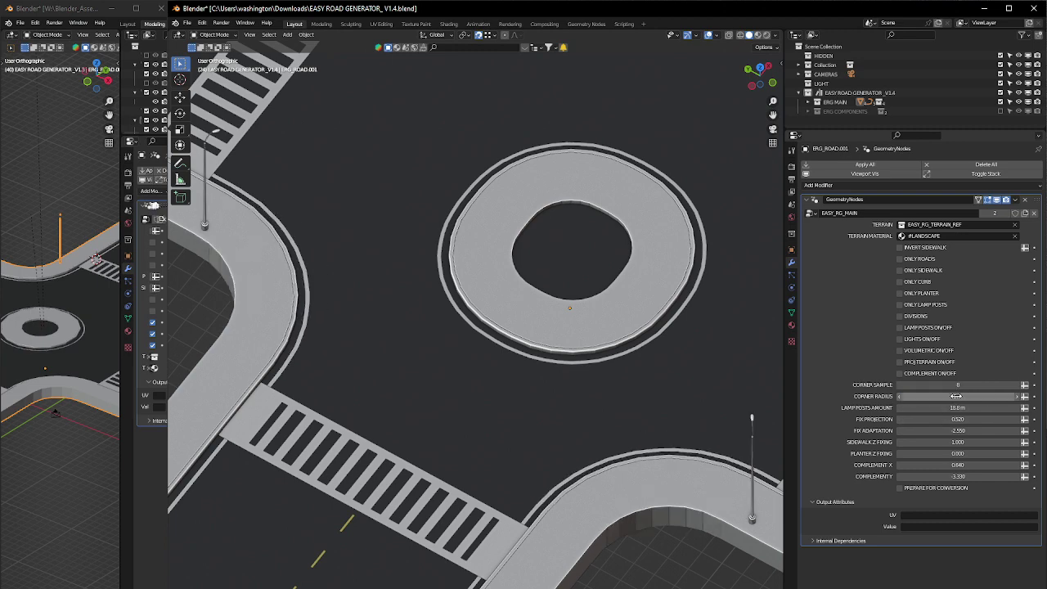
Step: Select the central roundabout and disable its LAMP POSTS ON/OFF, LIGHTS ON/OFF and VOLUMETRIC ON/OFF options
middle_click_drag(691, 456, 614, 363)
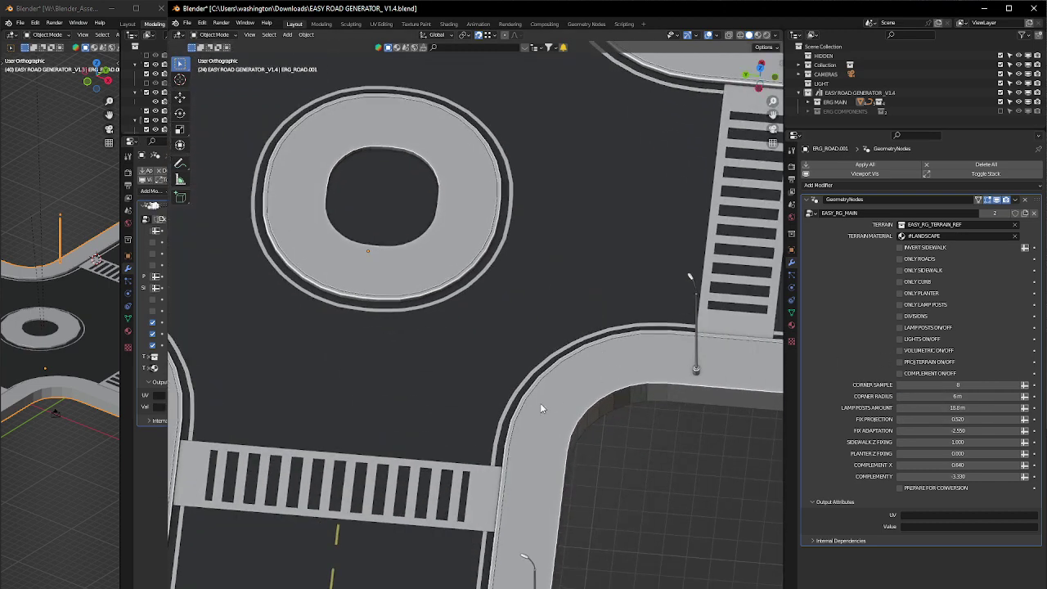
middle_click_drag(510, 307, 558, 308, "shift")
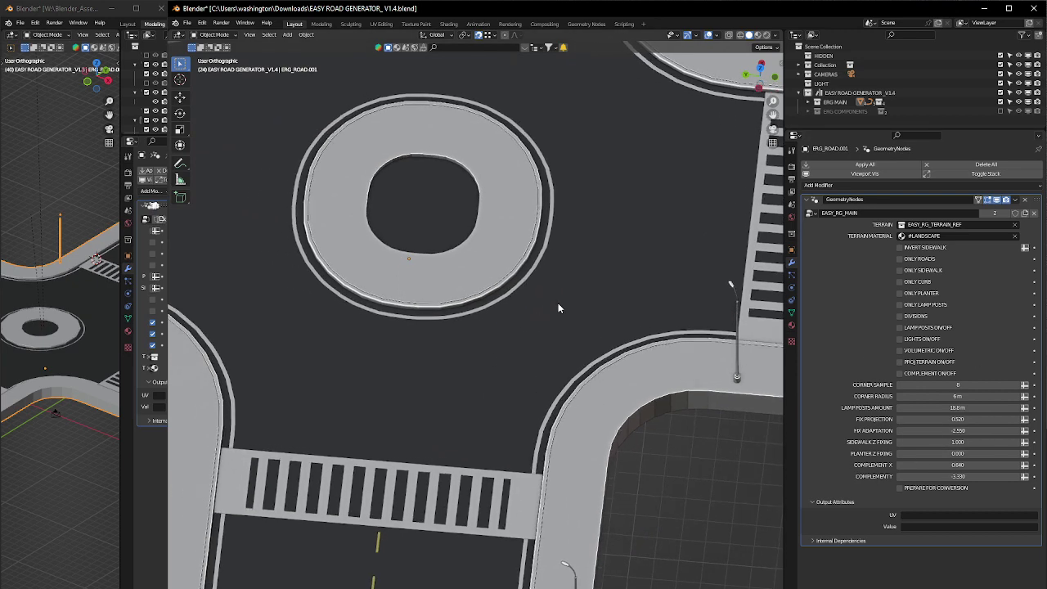
left_click(497, 257)
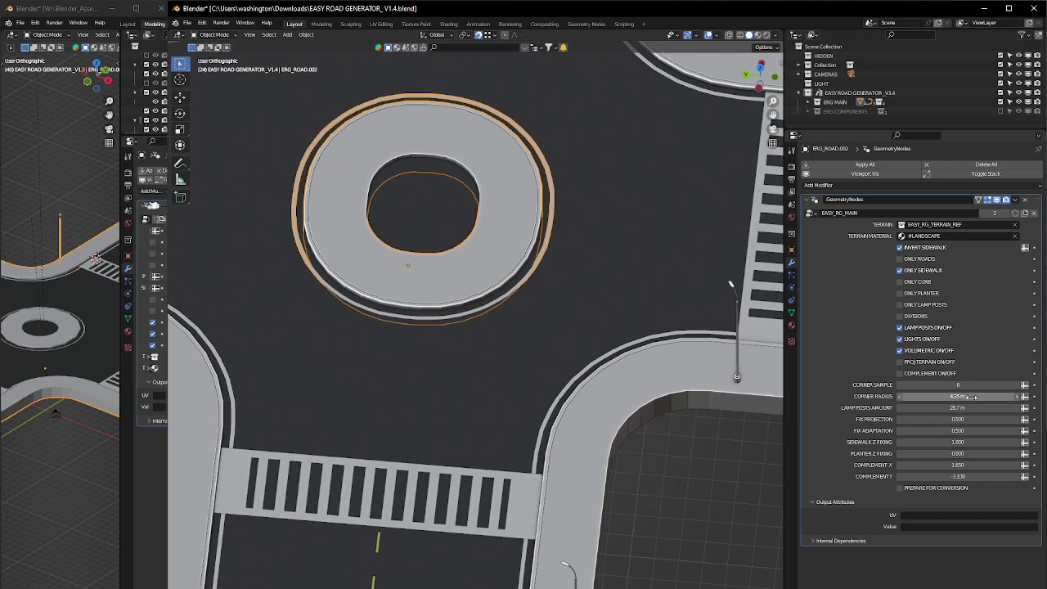
left_click_drag(900, 327, 902, 353)
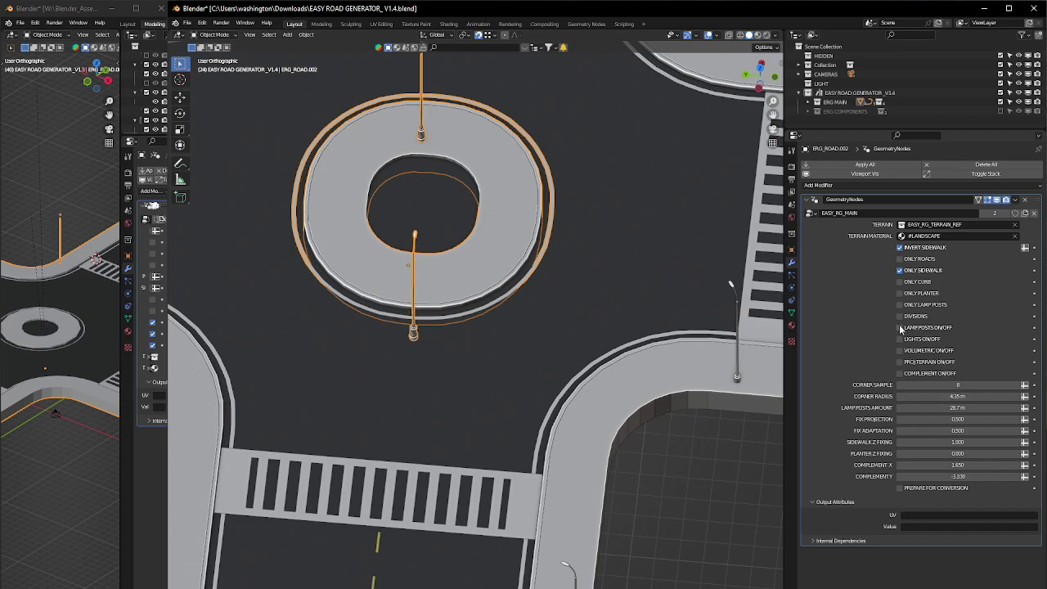
Step: Examine the roundabout's lamp posts from farther away and enable its LAMP POSTS ON/OFF option again
scroll(588, 376, "down", 4)
middle_click_drag(646, 389, 629, 382)
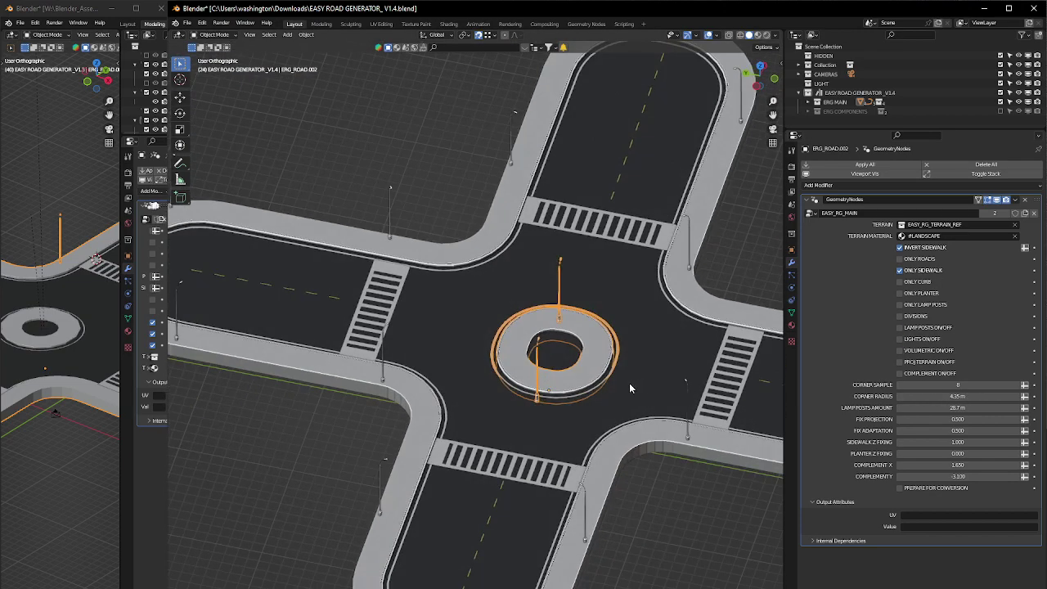
left_click(900, 327)
Step: Try adjusting the roundabout's CORNER RADIUS while viewing it up close
scroll(608, 360, "up", 5)
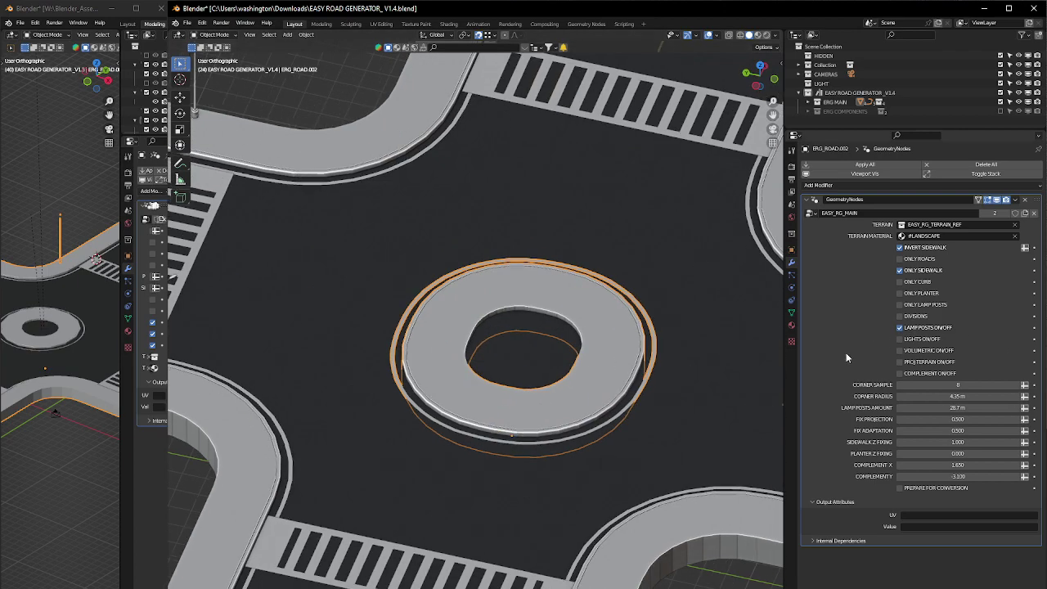
middle_click_drag(676, 433, 711, 437)
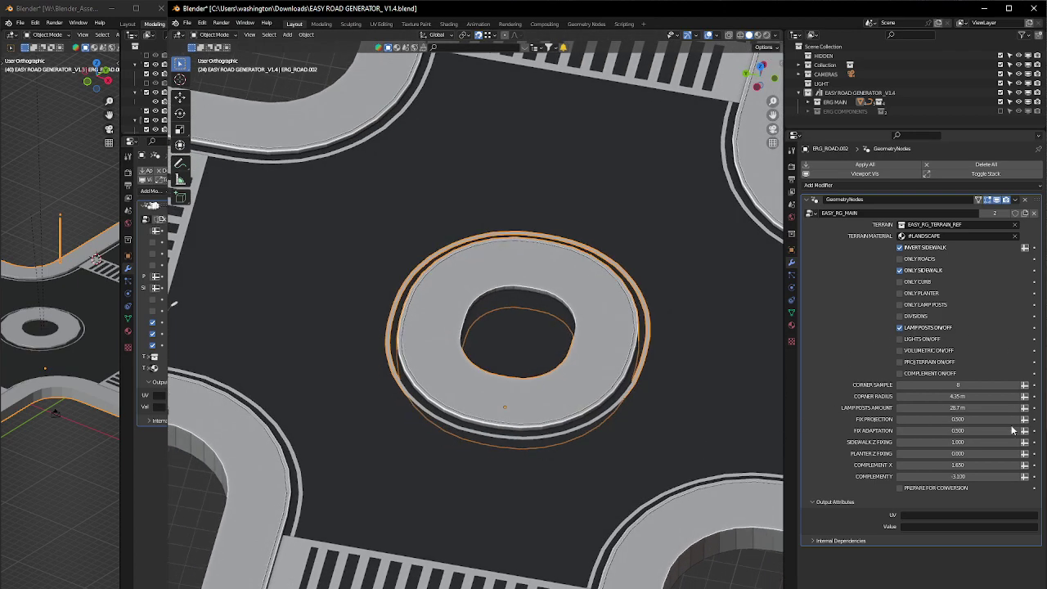
mouse_move(957, 396)
left_mouse_down()
mouse_move(928, 395)
mouse_move(957, 395)
left_mouse_up()
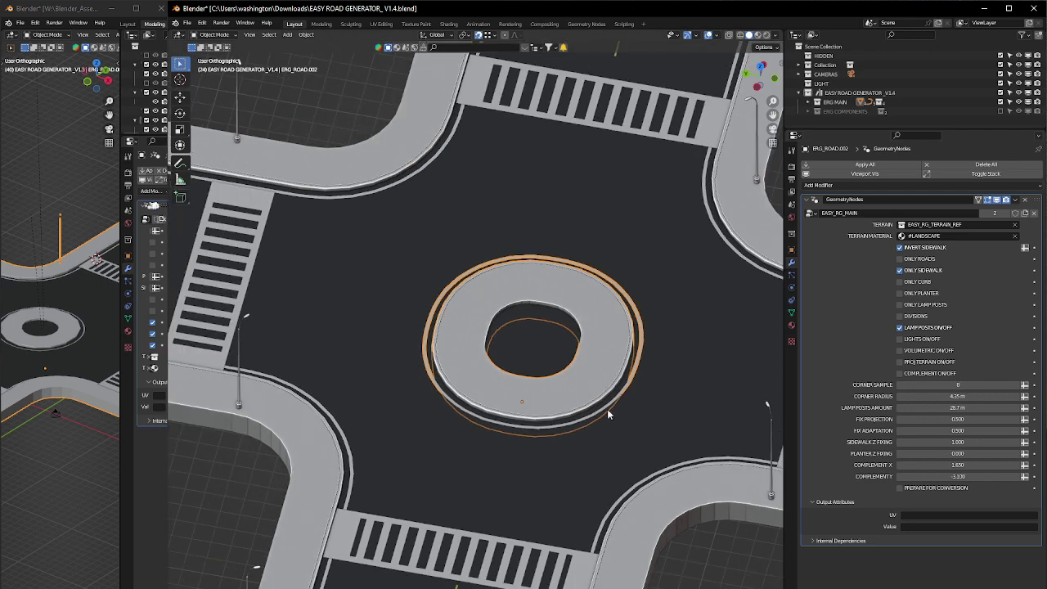
Step: Select the outer V1.4 road and raise its LAMP POSTS AMOUNT to about 69.5 m
left_click(678, 484)
middle_click_drag(679, 484, 630, 401, "shift")
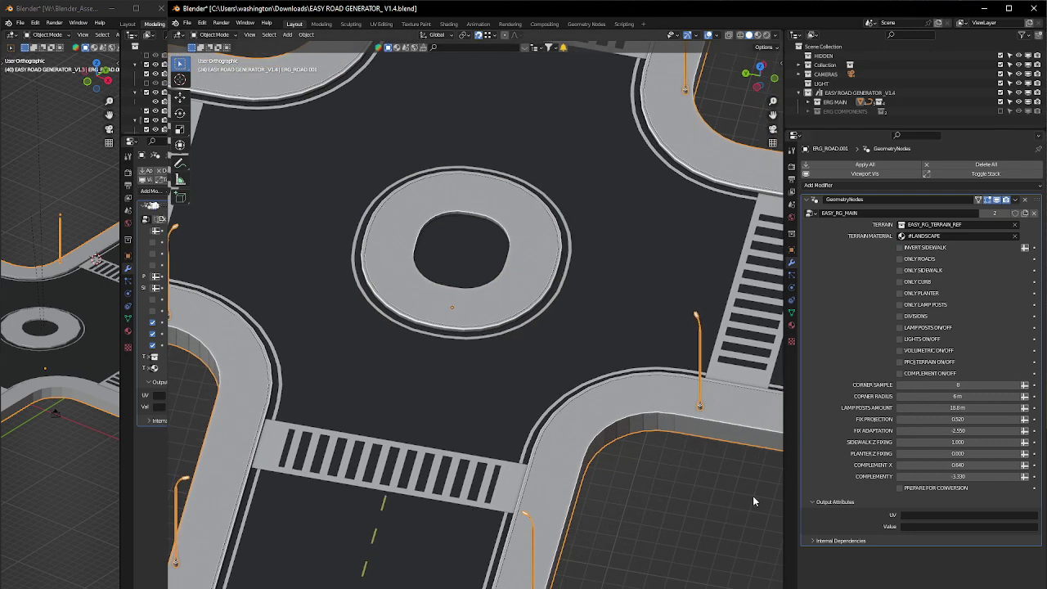
middle_click_drag(459, 456, 572, 431, "shift")
scroll(515, 452, "down", 1)
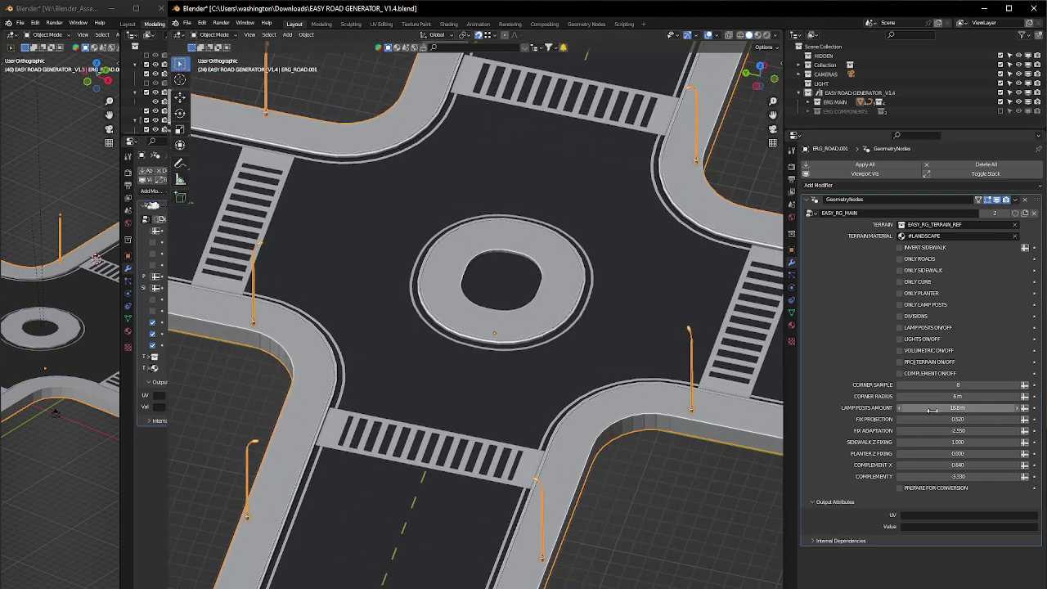
scroll(451, 392, "down", 4)
middle_click_drag(498, 397, 537, 411)
scroll(584, 412, "up", 4)
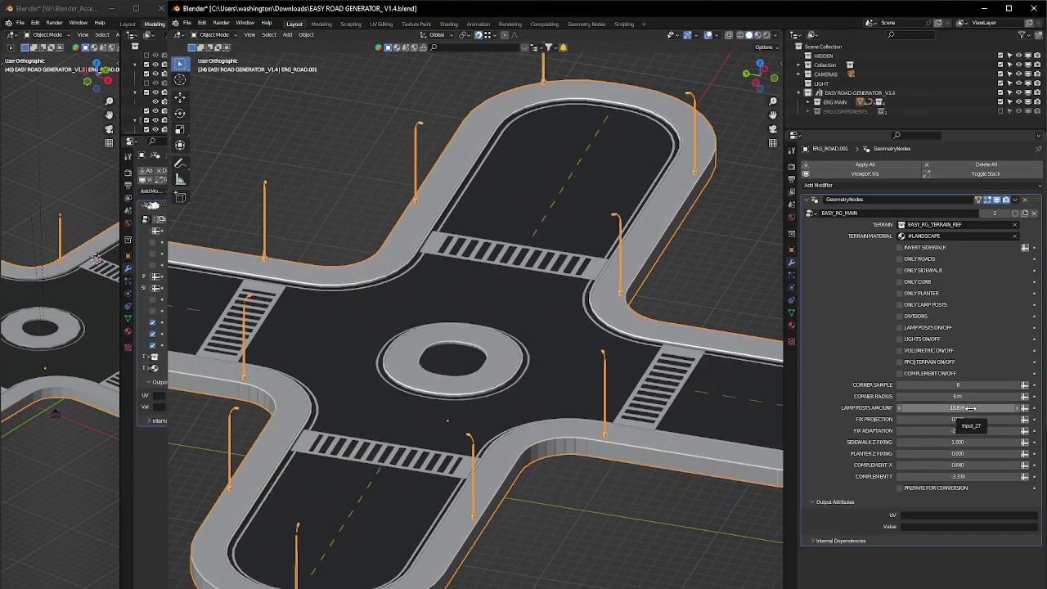
left_click_drag(970, 407, 1045, 407)
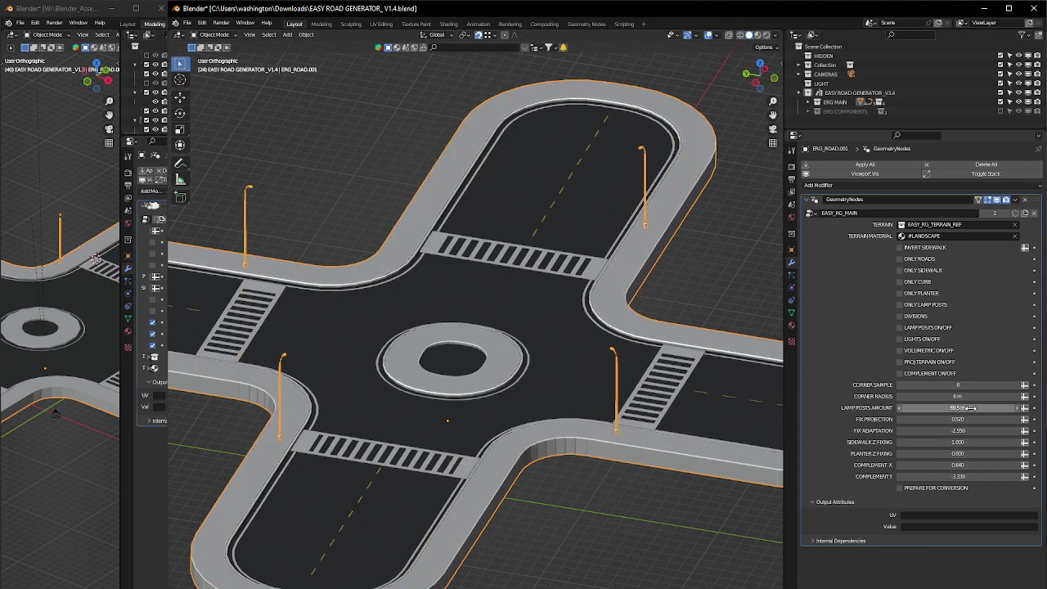
Step: Set the road's LAMP POSTS AMOUNT to 20 m, reduce it to 18.1 m and inspect the spacing
left_click(972, 407)
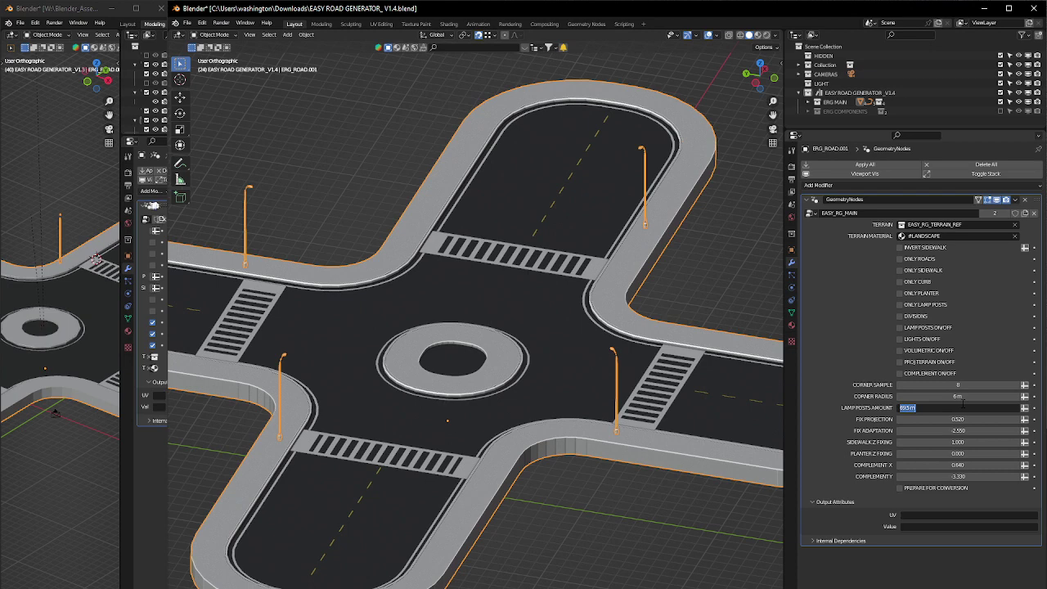
type("20")
key("Return")
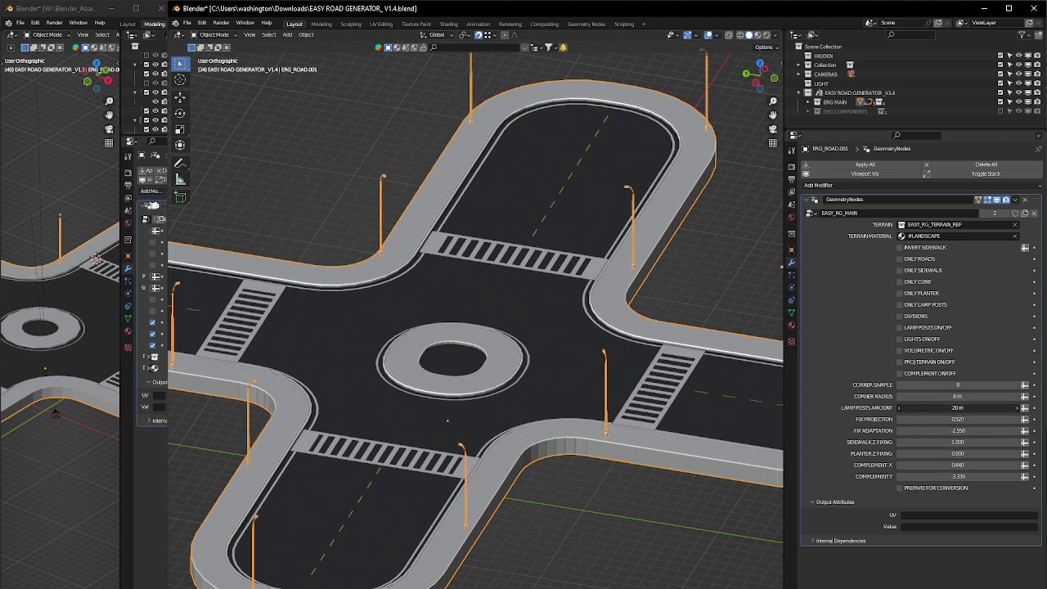
left_click_drag(958, 407, 919, 407)
scroll(493, 287, "down", 3)
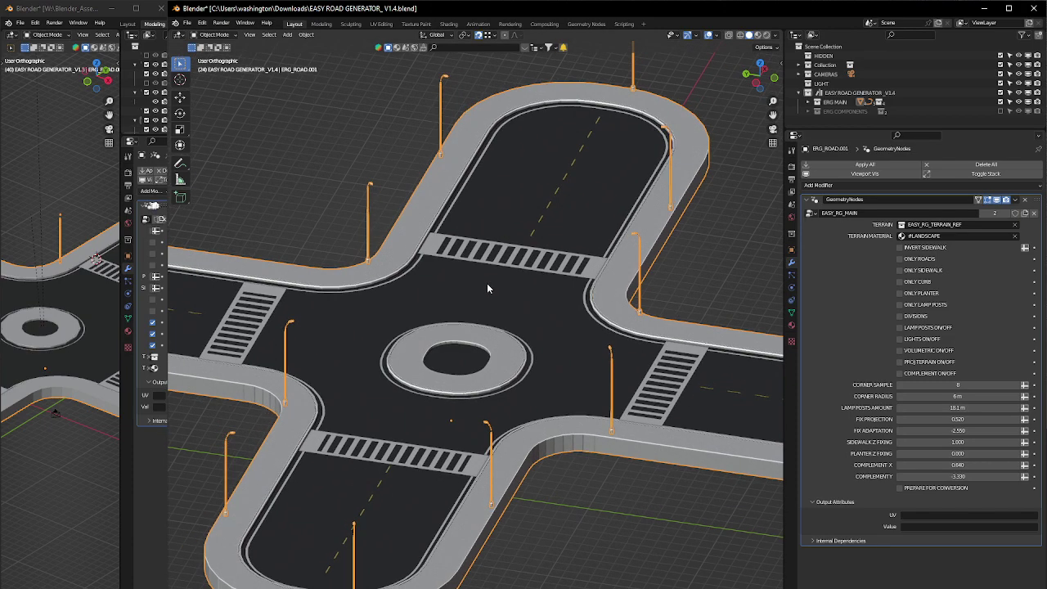
scroll(539, 311, "up", 1)
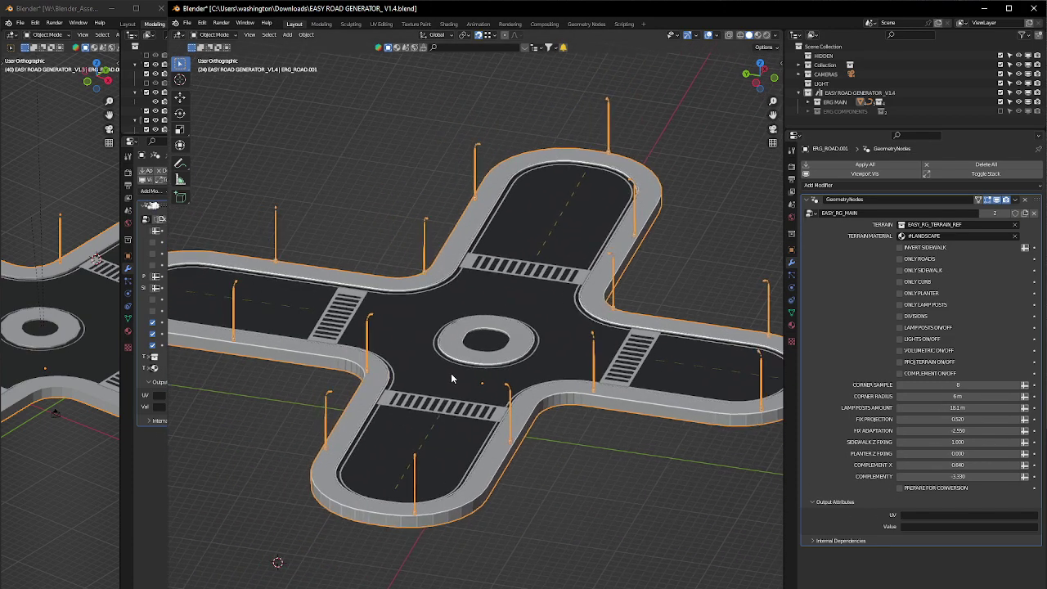
scroll(422, 389, "up", 2)
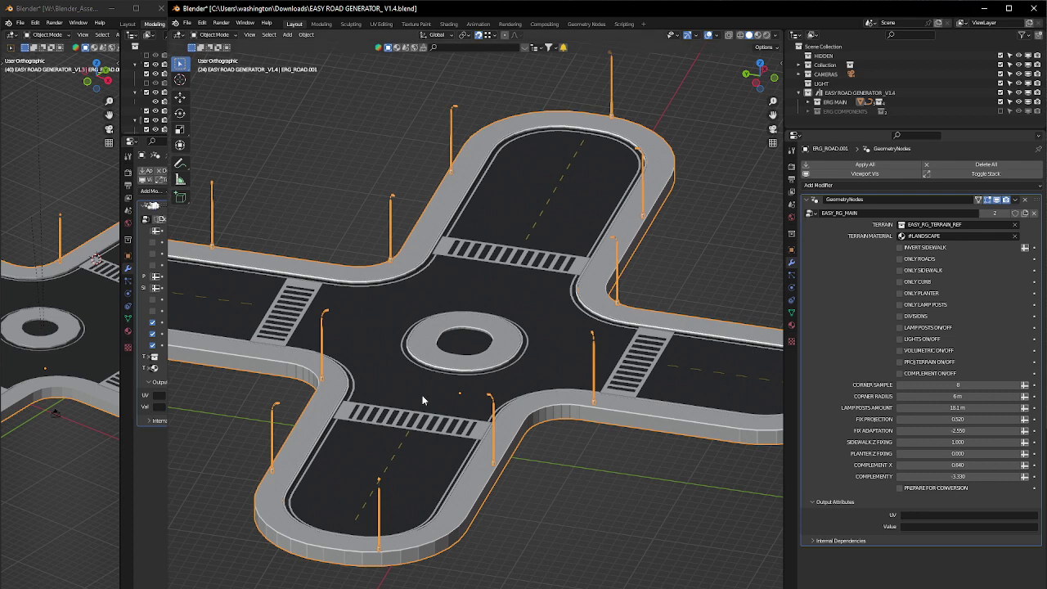
Step: Switch to the V1.3 Blender window, widen it and its viewport, and frame the road intersection
left_click(119, 433)
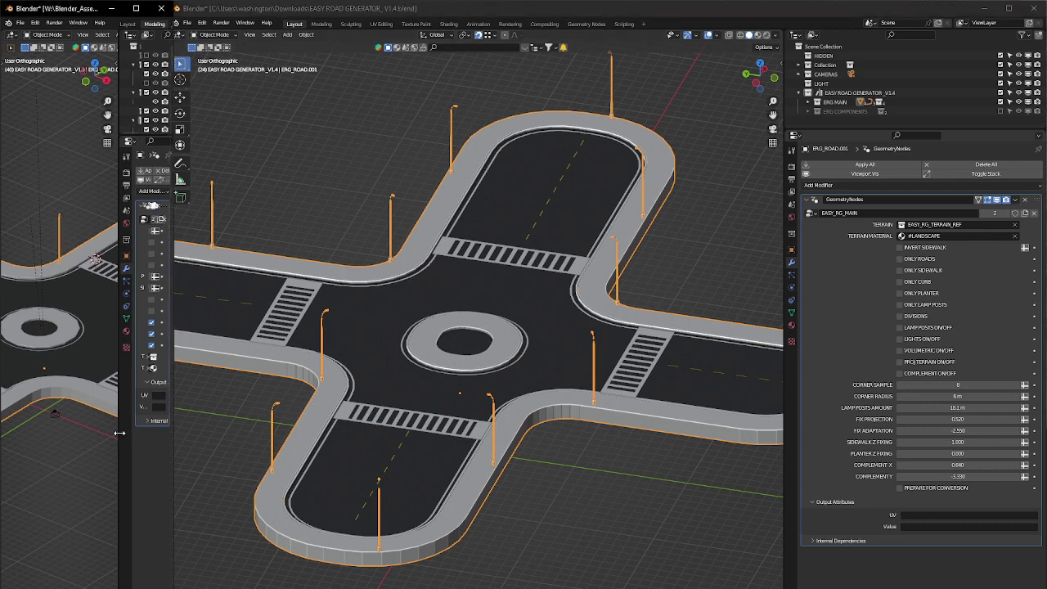
left_click_drag(120, 433, 100, 412)
left_click_drag(177, 433, 577, 440)
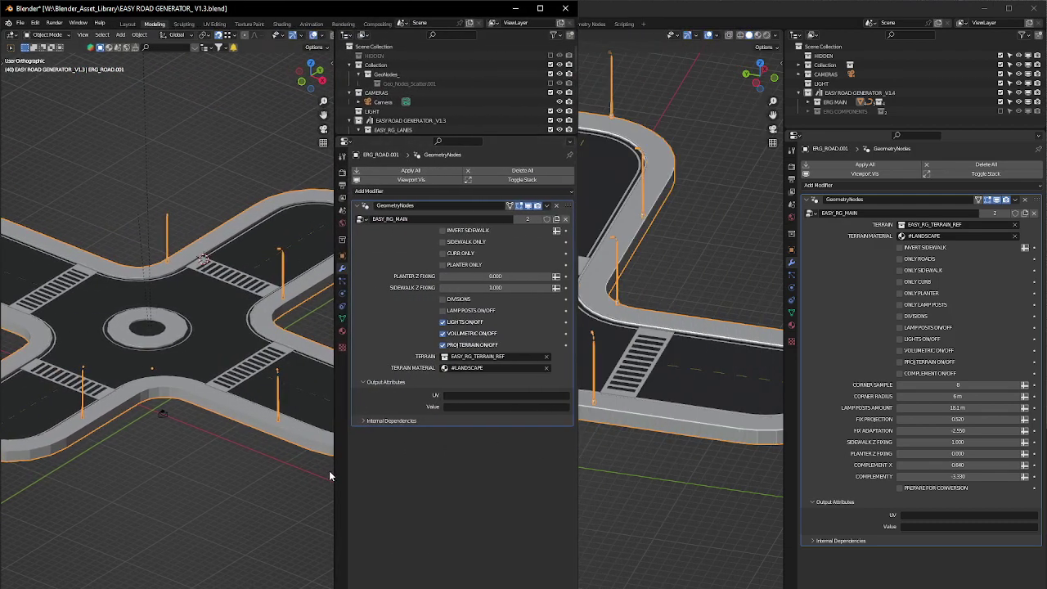
left_click_drag(333, 469, 489, 468)
scroll(283, 368, "down", 6)
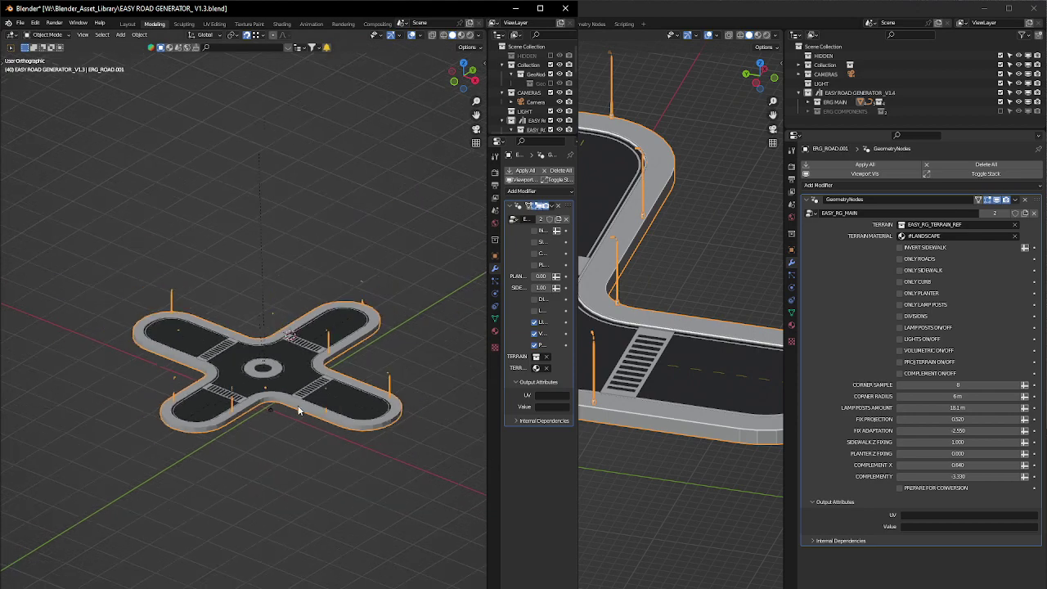
scroll(283, 369, "up", 3)
scroll(283, 363, "up", 4)
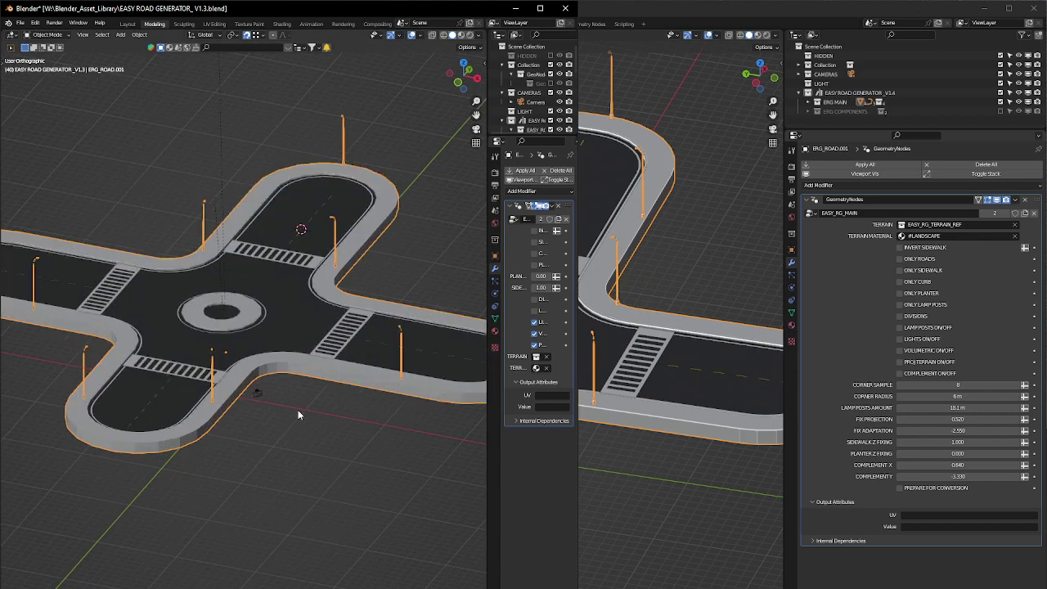
middle_click_drag(298, 411, 270, 448, "shift")
left_click(270, 448)
left_click(253, 366)
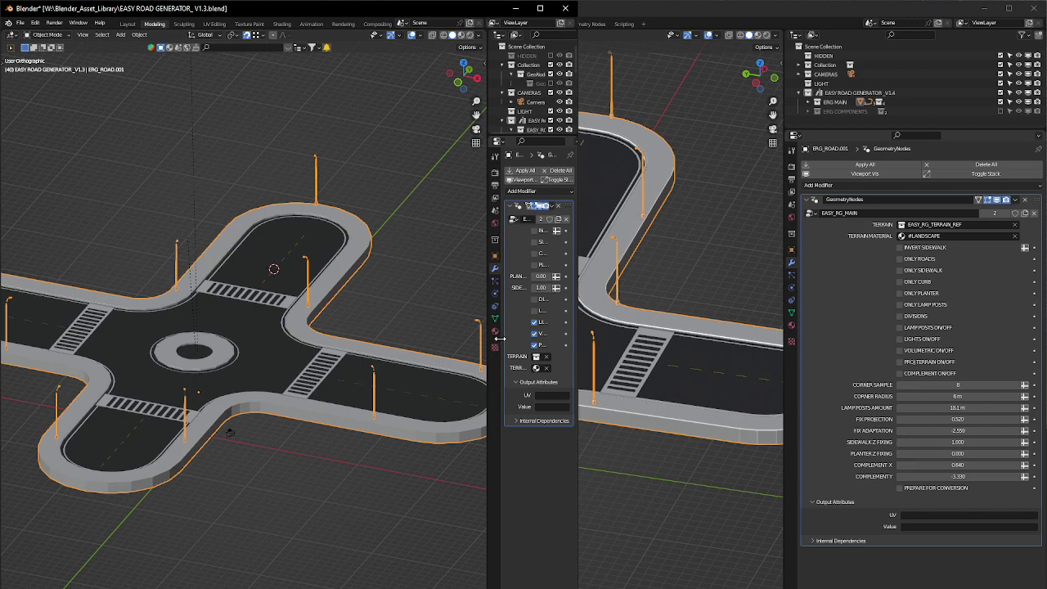
Step: Widen the V1.3 window further and enlarge its modifier settings area until the option names are readable
left_click_drag(499, 338, 410, 338)
left_click_drag(479, 342, 507, 343)
left_click_drag(579, 337, 773, 340)
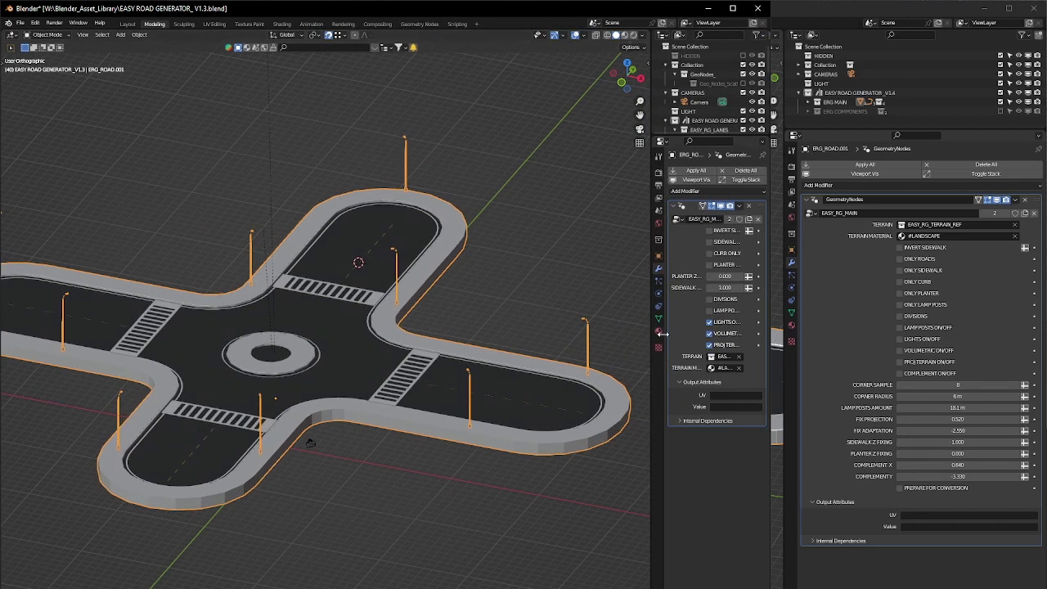
left_click_drag(652, 342, 572, 346)
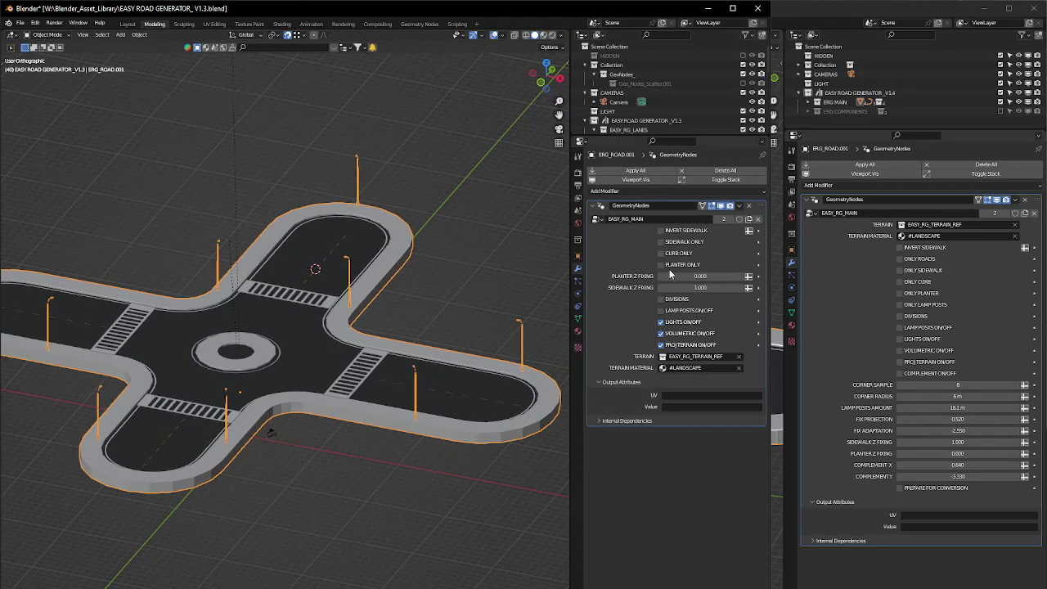
Step: Disable PROJ TERRAIN ON/OFF on the V1.3 road and inspect the road on the terrain
left_click(661, 345)
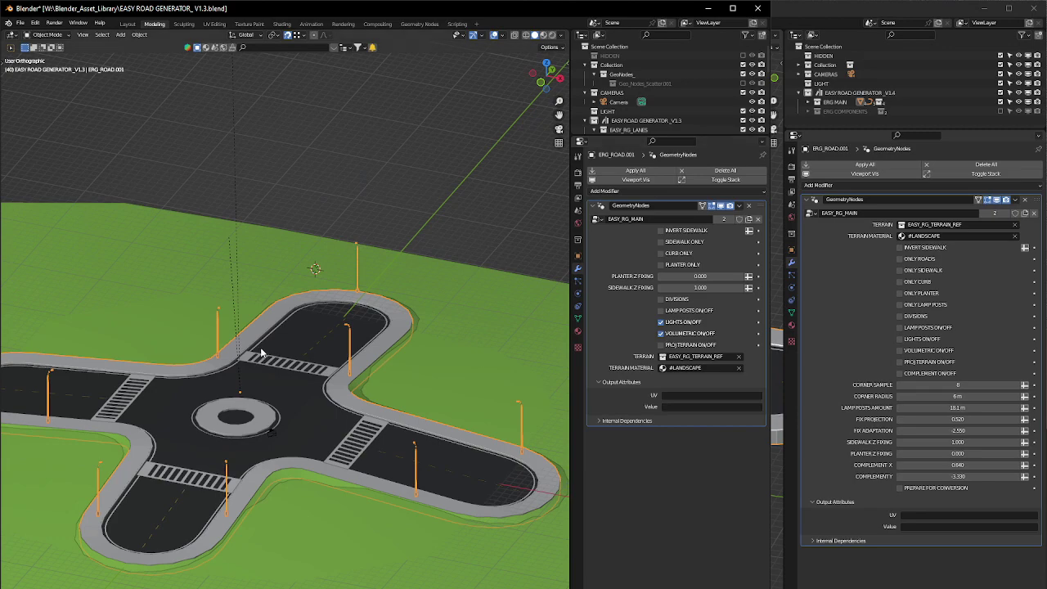
scroll(260, 351, "down", 5)
scroll(289, 399, "up", 5)
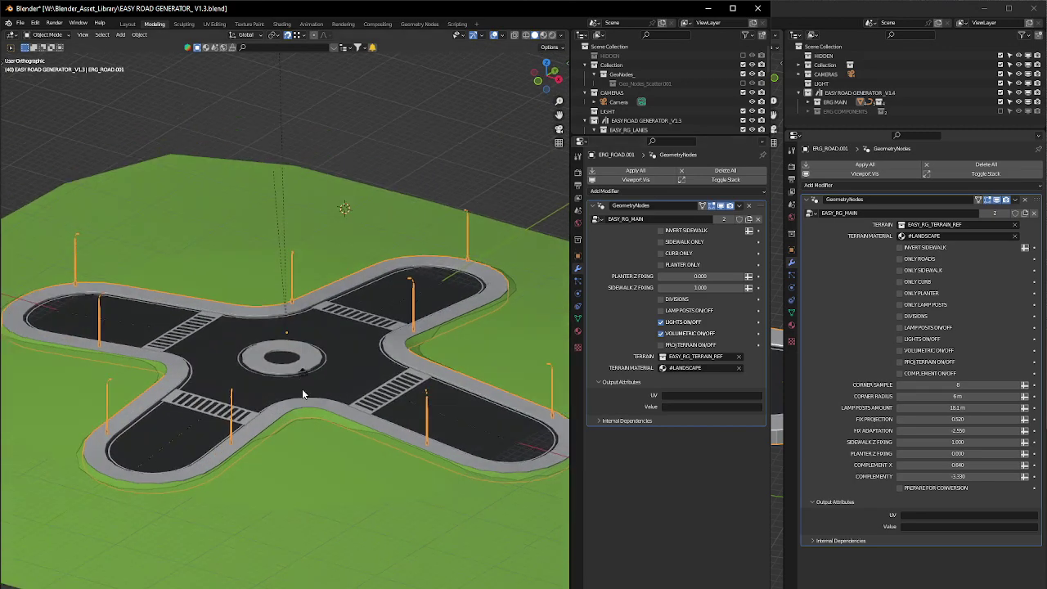
Step: Enlarge the V1.3 outliner and collapse the EASY_RG_LANES, EASY_RG_ROADS, EASY_RG_TERRAIN and EASY_RG_ASSETS collections
scroll(660, 106, "down", 5)
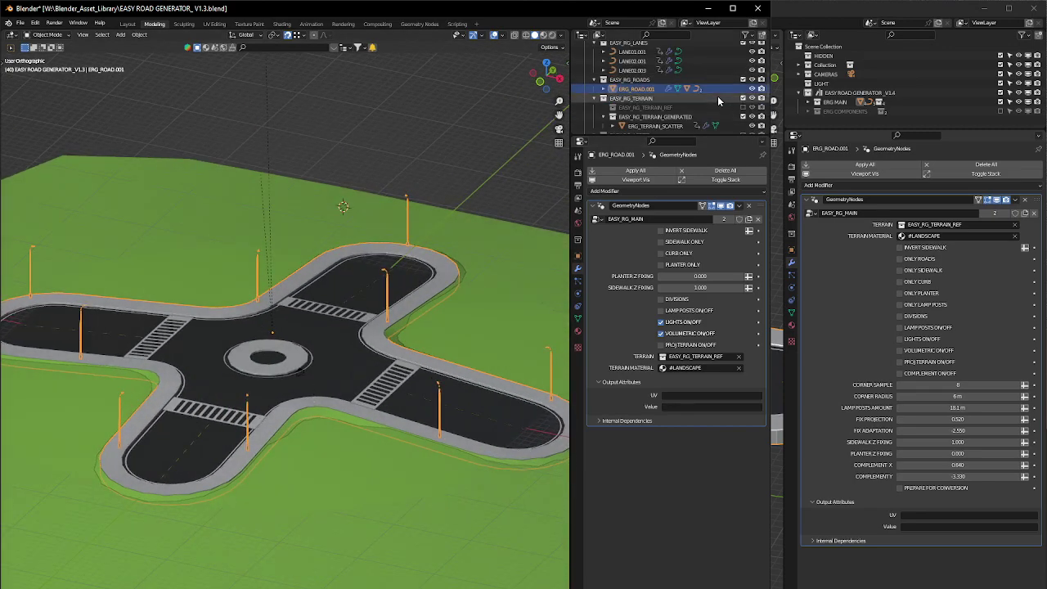
scroll(712, 111, "up", 3)
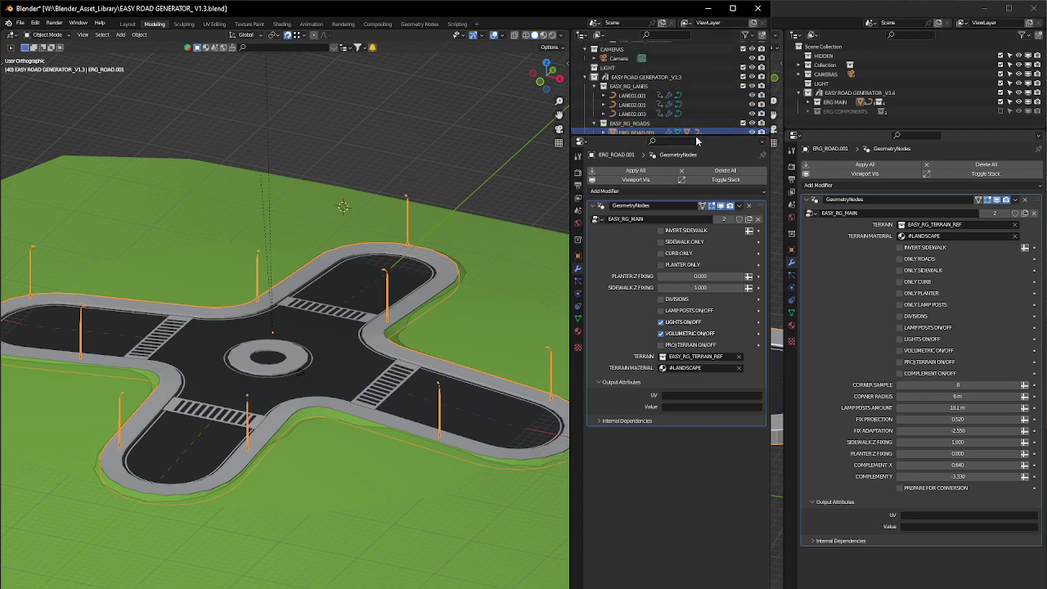
left_click_drag(696, 134, 700, 240)
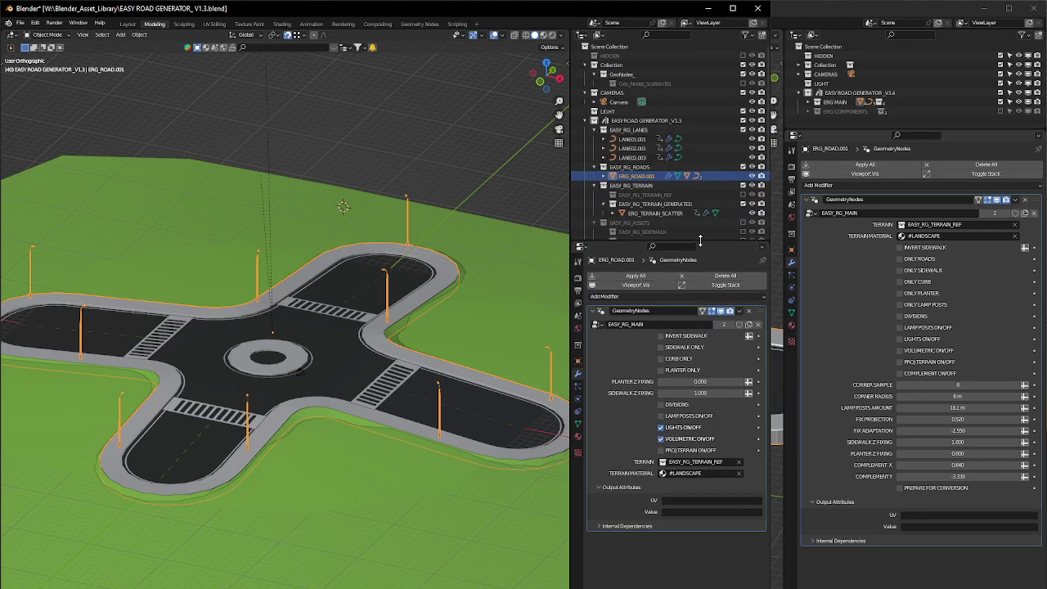
left_click(592, 121)
left_click(593, 122)
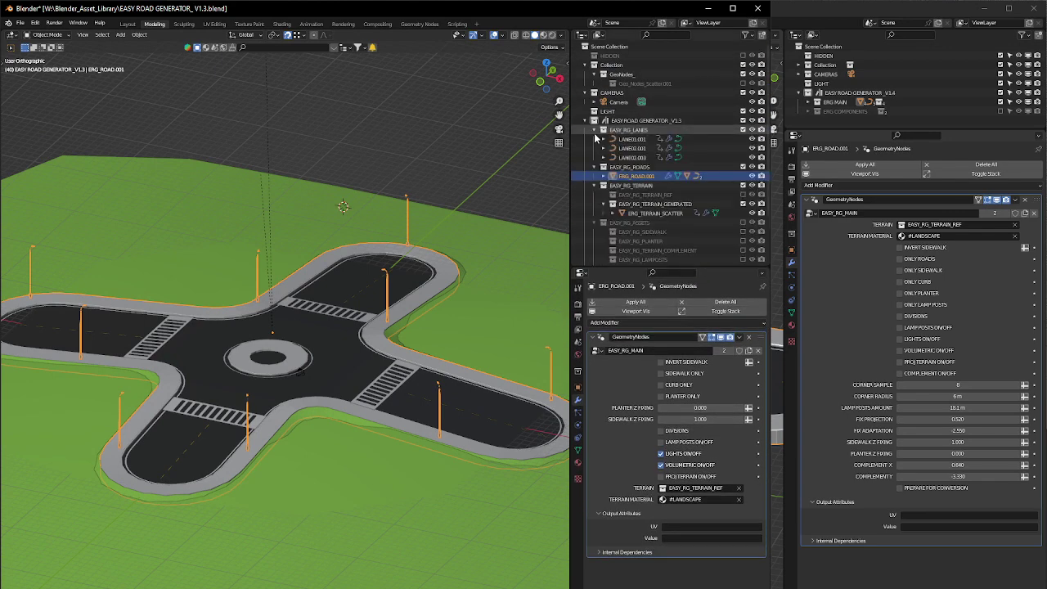
left_click(598, 131)
left_click(597, 140)
left_click(596, 149)
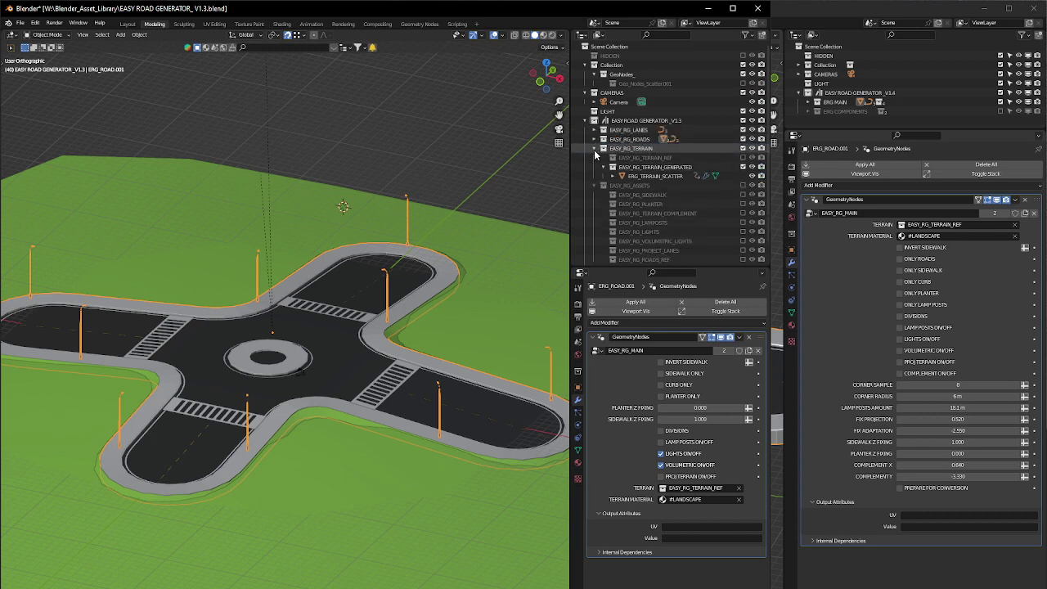
left_click(595, 158)
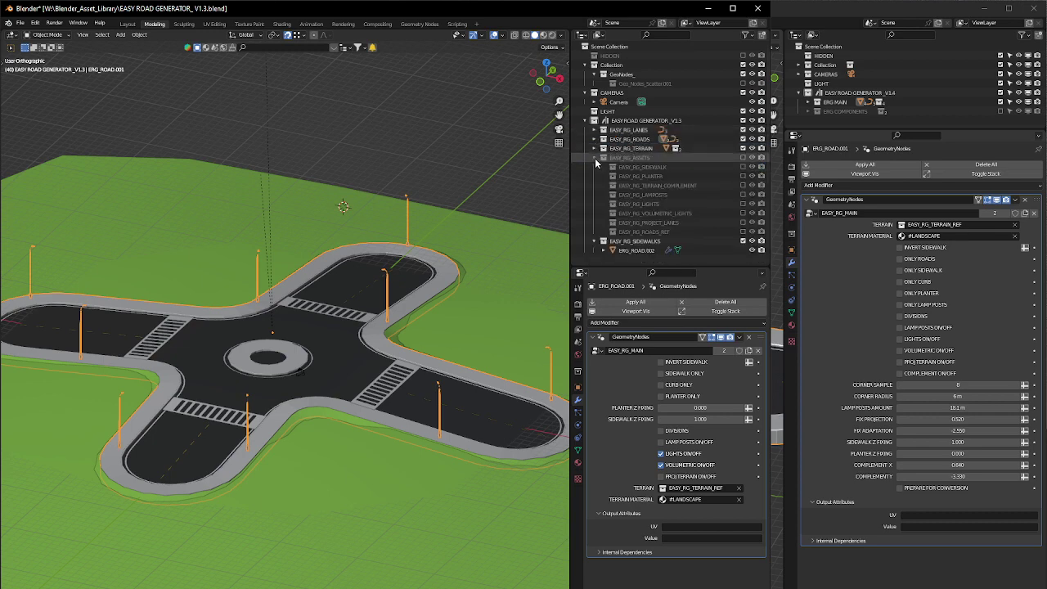
left_click(596, 160)
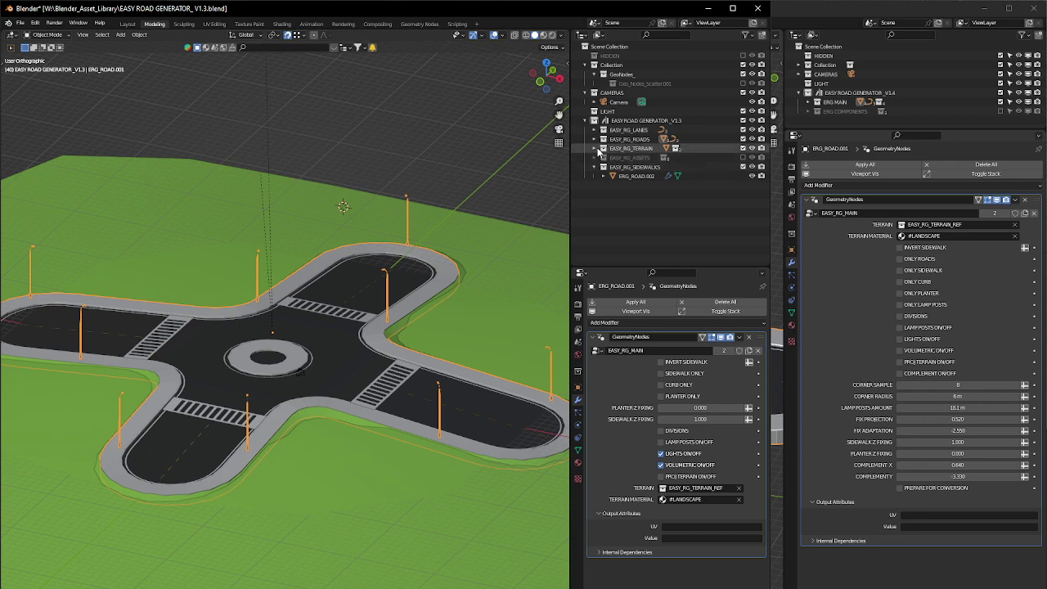
Step: Expand the EASY_RG_TERRAIN collection and select the ERG_TERRAIN_SCATTER terrain to show its modifier options
left_click(596, 148)
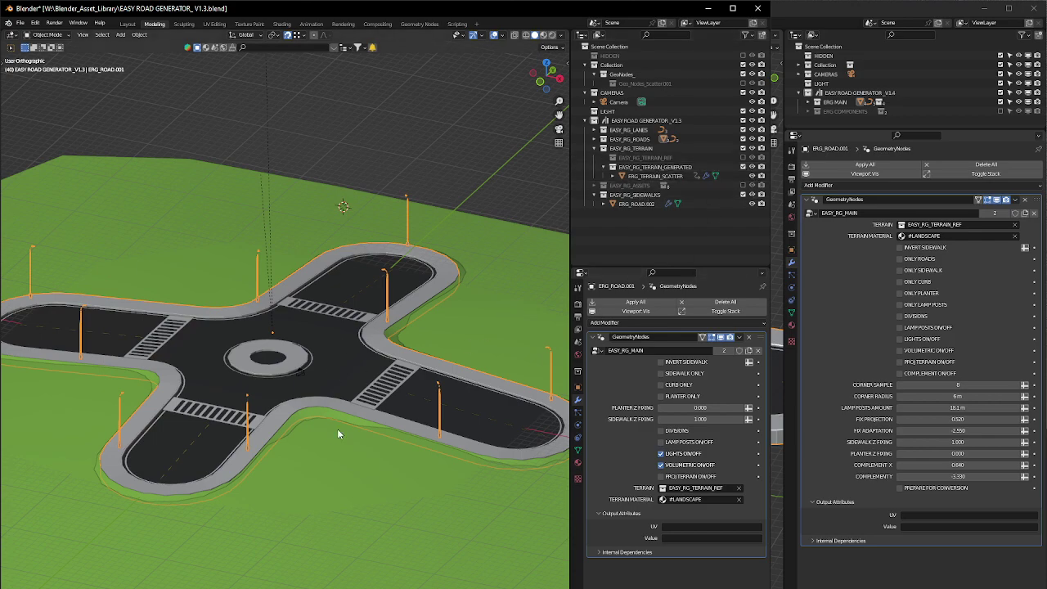
middle_click_drag(337, 429, 366, 409)
scroll(291, 406, "up", 4)
left_click(290, 407)
scroll(261, 425, "up", 5)
scroll(355, 409, "down", 6)
scroll(371, 399, "up", 2)
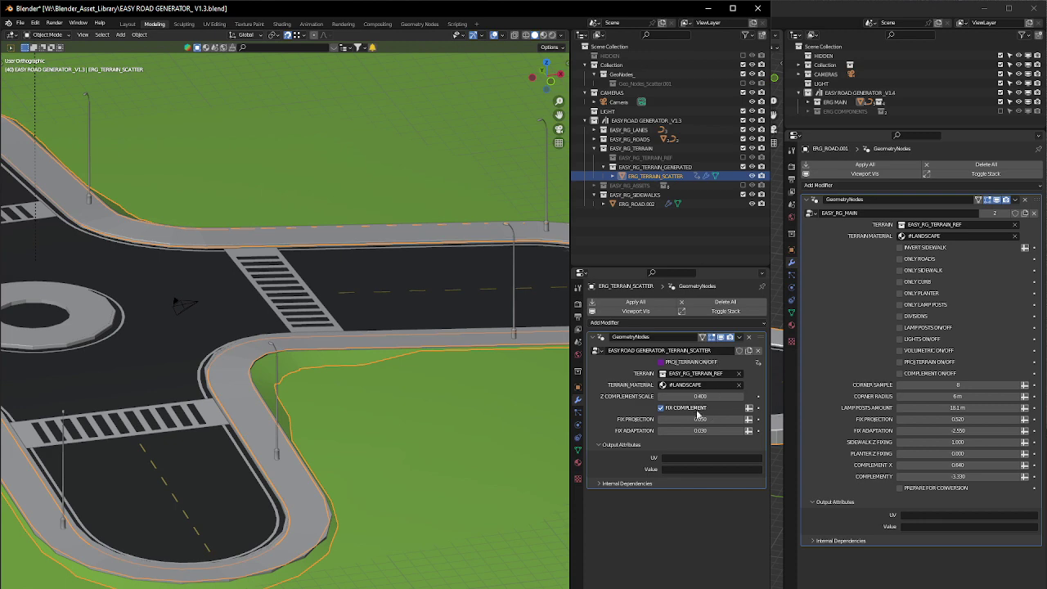
Step: Try adjusting the V1.3 terrain's FIX PROJECTION and FIX ADAPTATION values while viewing the road edges
left_click_drag(698, 419, 659, 419)
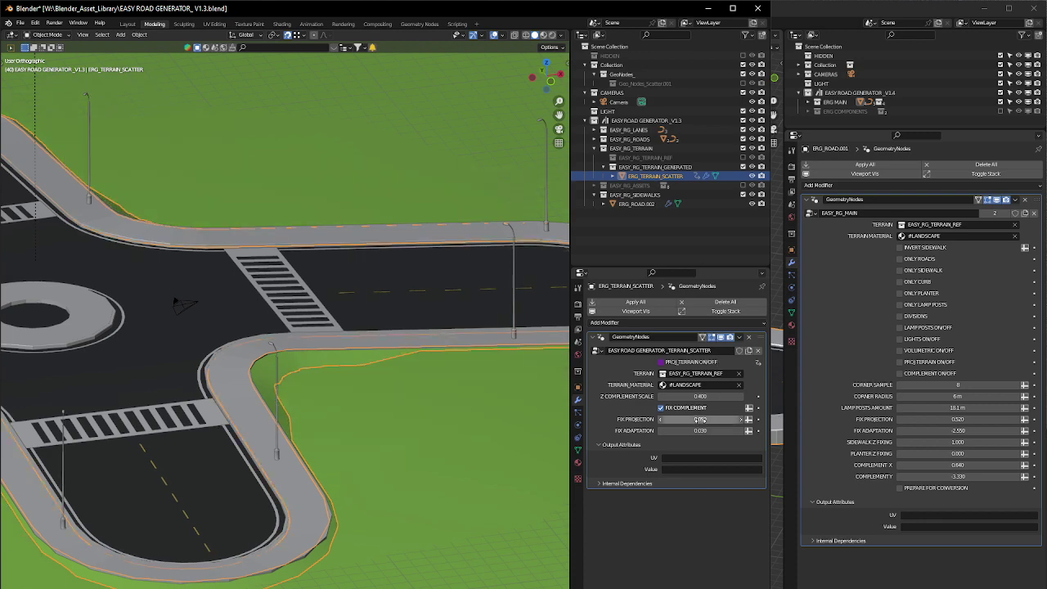
middle_click_drag(466, 319, 396, 336)
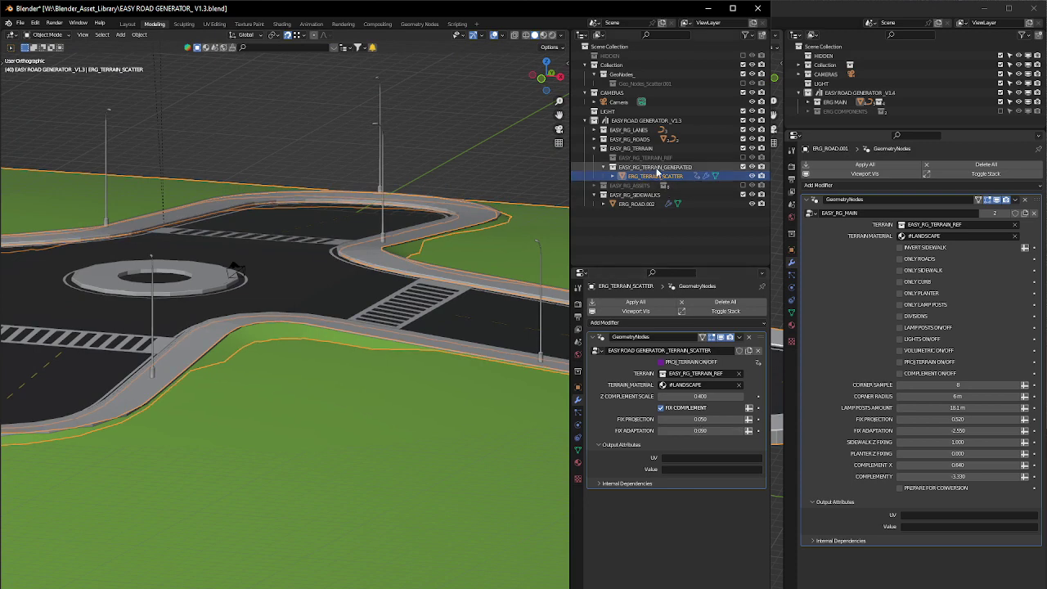
mouse_move(702, 430)
left_mouse_down()
mouse_move(646, 430)
mouse_move(703, 430)
left_mouse_up()
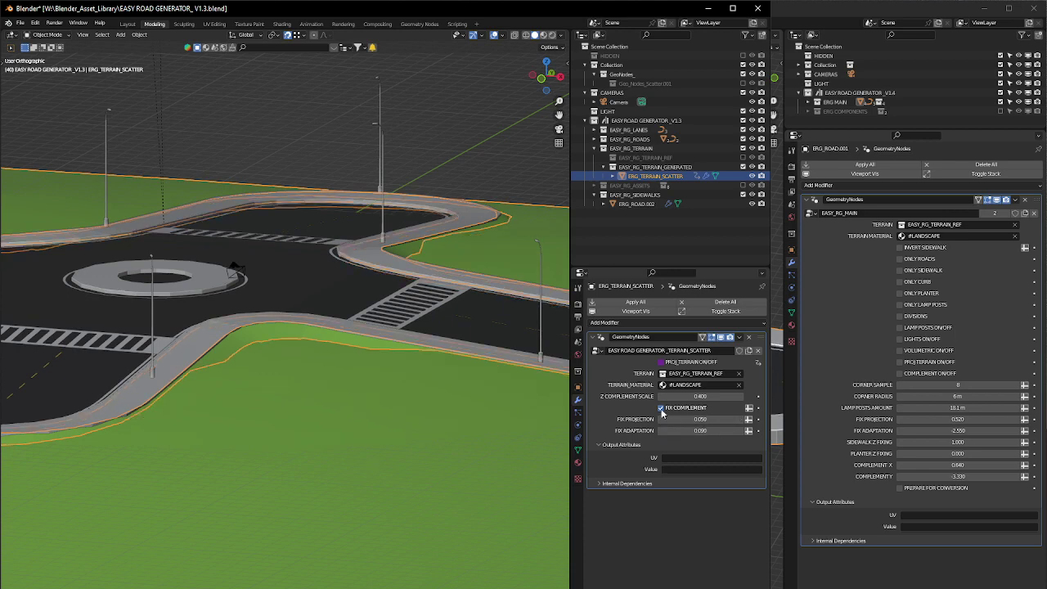
Step: Toggle the terrain's FIX COMPLEMENT option off and on, and try adjusting its Z COMPLEMENT SCALE
left_click(661, 408)
left_click(661, 408)
mouse_move(683, 396)
left_mouse_down()
mouse_move(740, 396)
mouse_move(630, 396)
mouse_move(736, 397)
mouse_move(673, 396)
left_mouse_up()
scroll(342, 276, "down", 4)
middle_click_drag(344, 281, 360, 276)
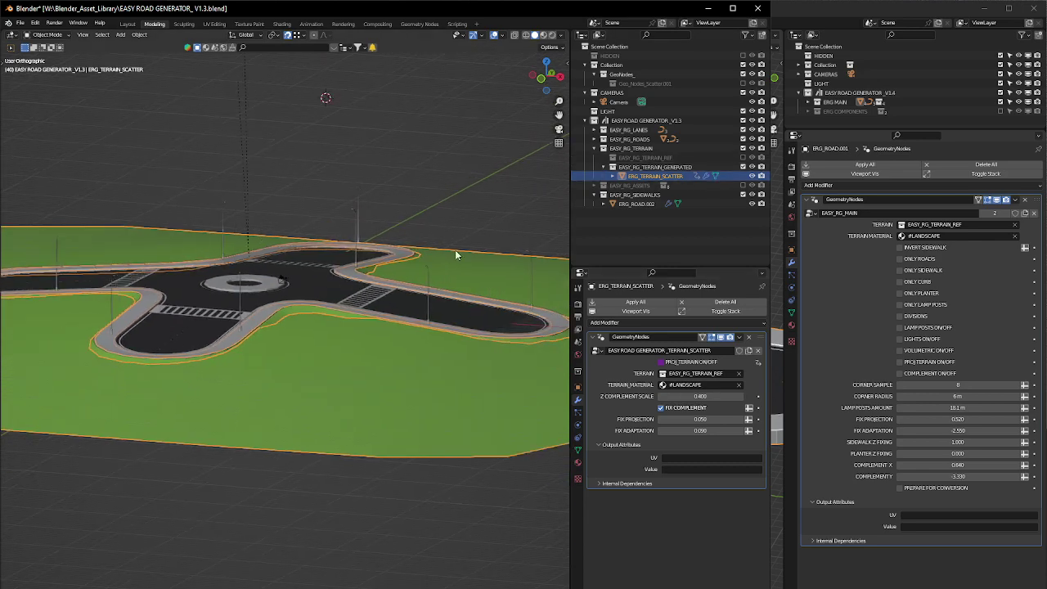
Step: Select the V1.3 road again and collapse the EASY_RG_TERRAIN collection
left_click(288, 289)
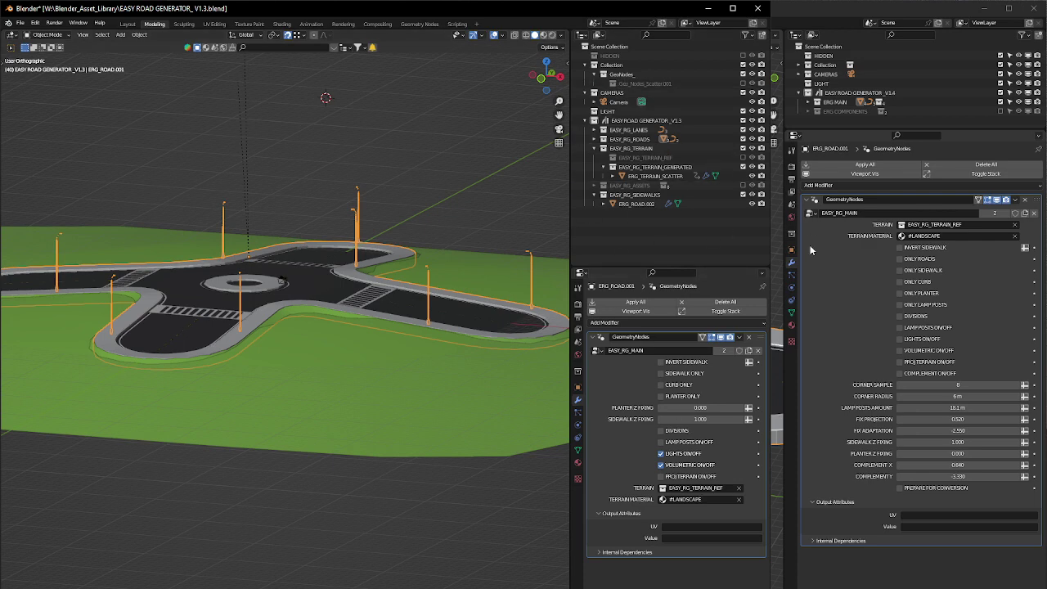
left_click(594, 148)
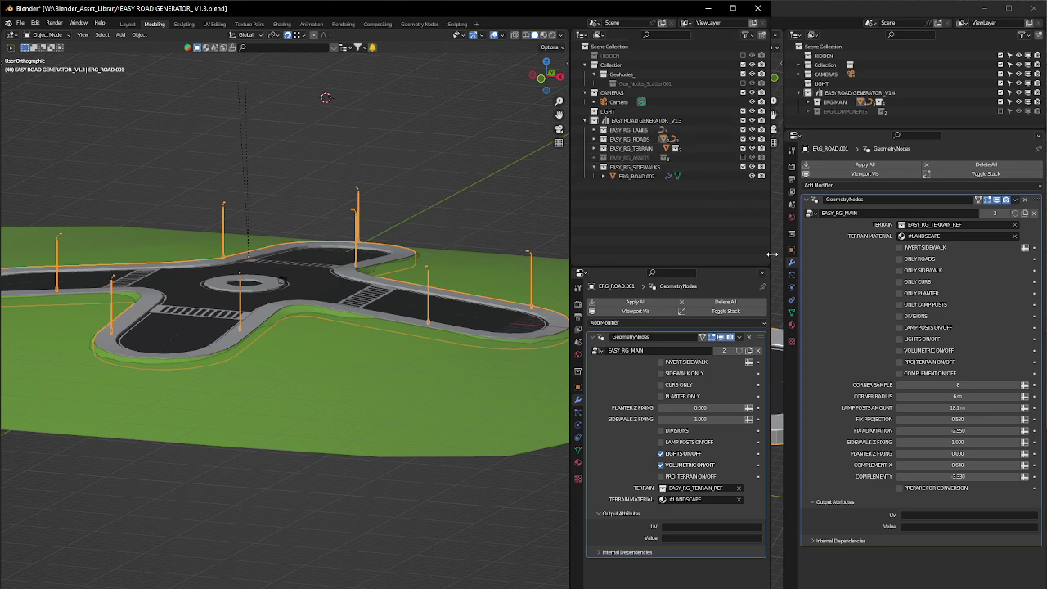
Step: Narrow the V1.3 window, switch to the V1.4 window and toggle its ERG COMPONENTS collection on and off
left_click_drag(771, 255, 550, 262)
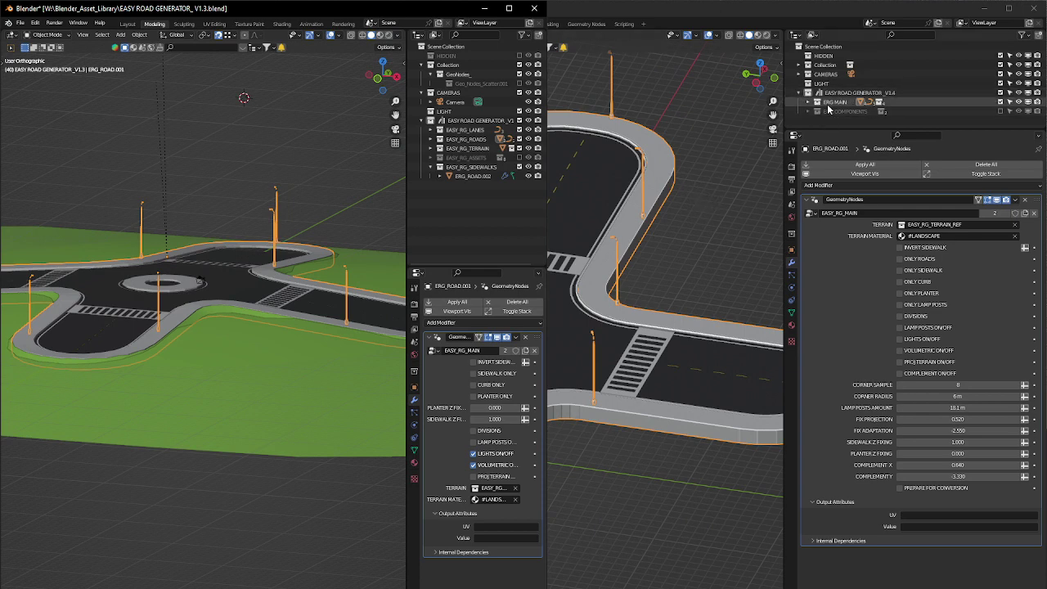
left_click(1000, 115)
left_click(999, 112)
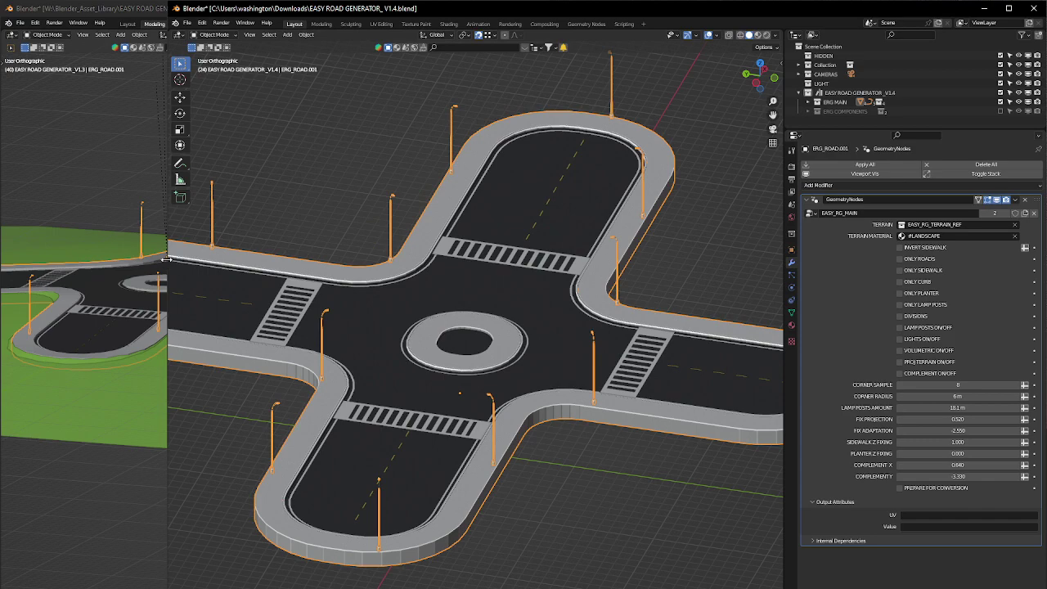
Step: Enlarge the V1.4 window to fill the screen and widen its 3D viewport beside the modifier properties
left_click_drag(167, 259, 28, 266)
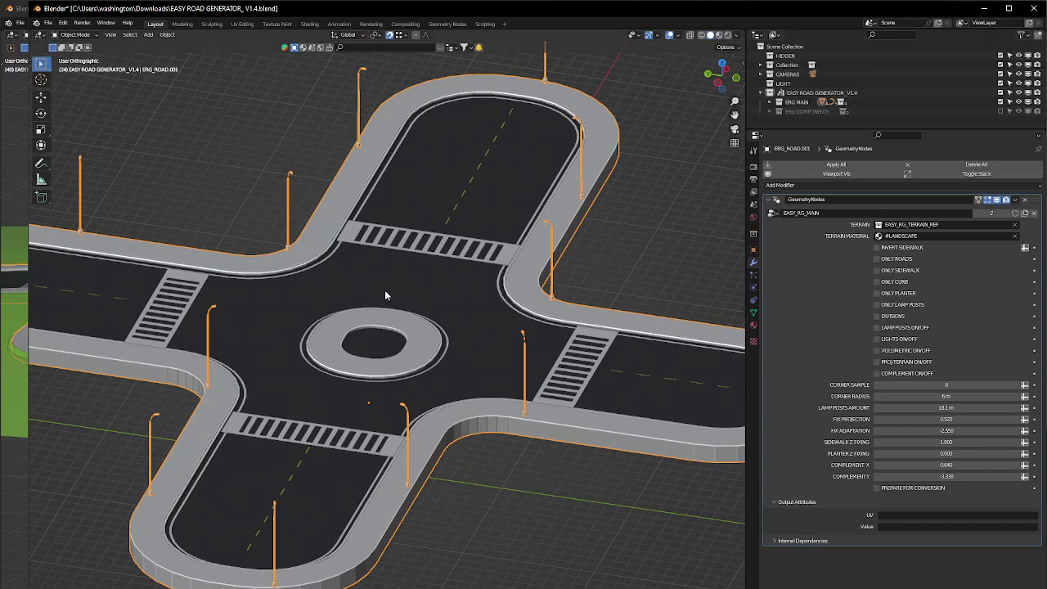
scroll(385, 291, "down", 3)
middle_click_drag(461, 303, 452, 309)
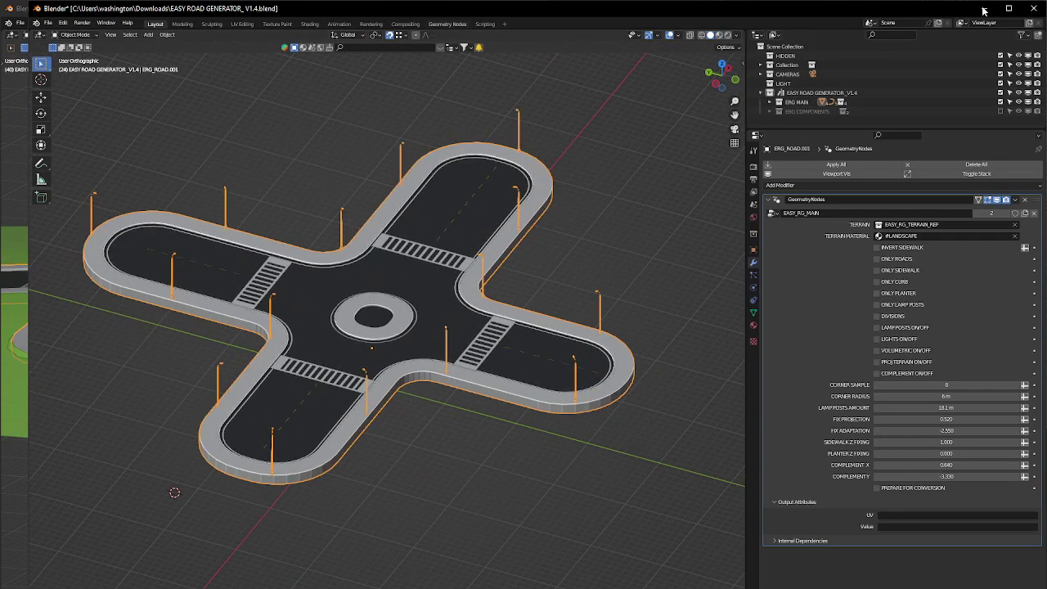
left_click(1009, 9)
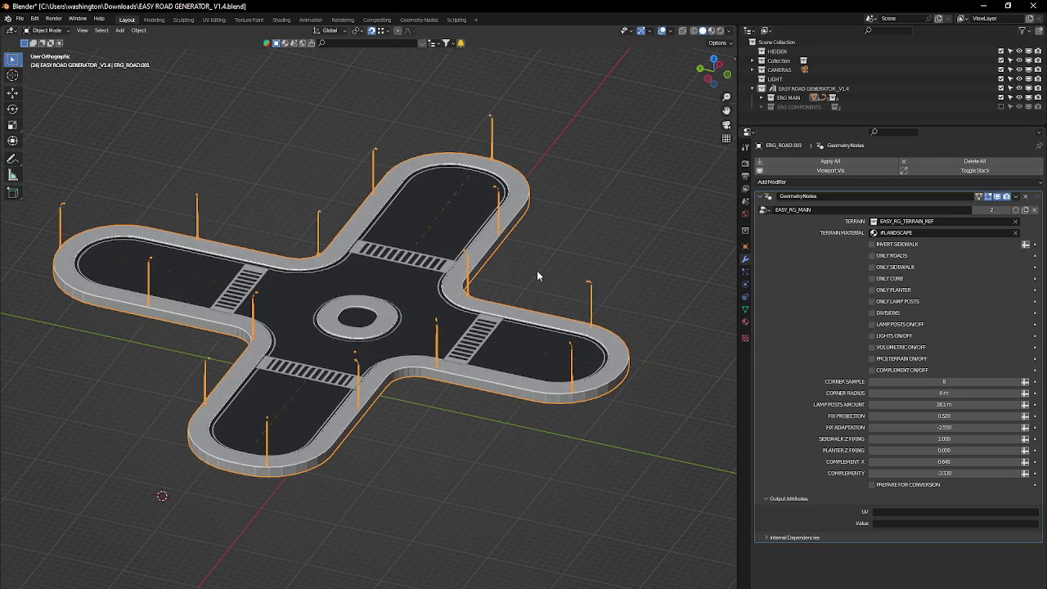
middle_click_drag(534, 279, 536, 269)
left_click_drag(738, 270, 850, 270)
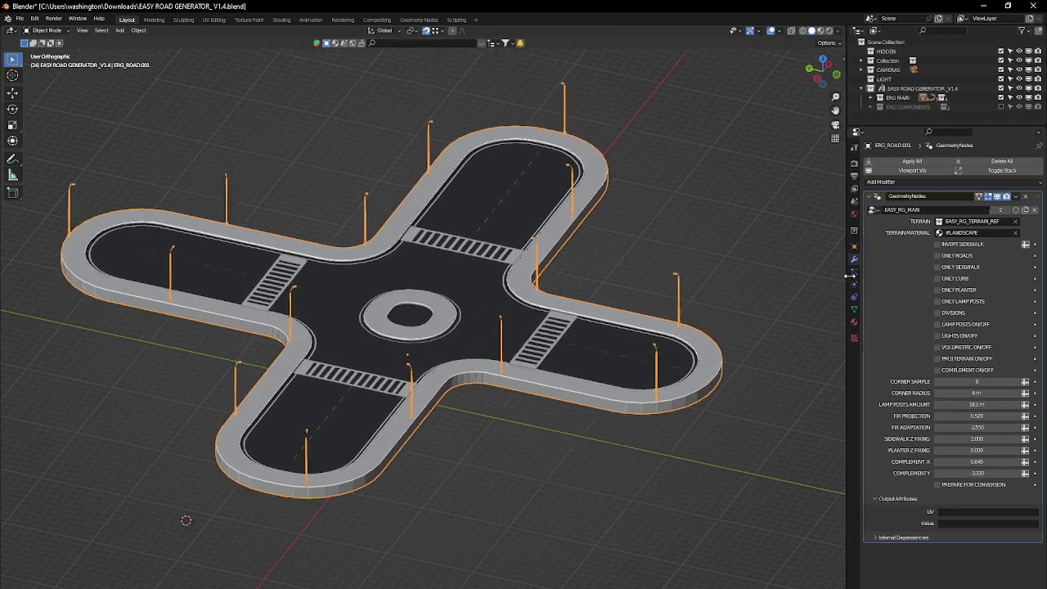
Step: Turn on PROJ TERRAIN ON/OFF for the V1.4 road and inspect the projected terrain around it
middle_click_drag(668, 244, 624, 248)
scroll(664, 280, "up", 2)
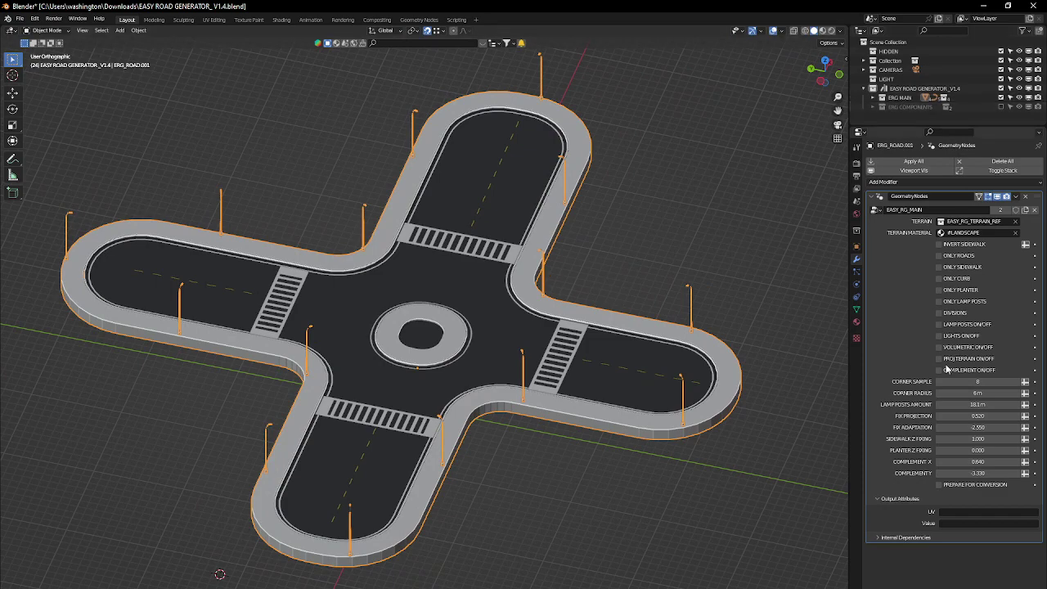
middle_click_drag(601, 427, 561, 390)
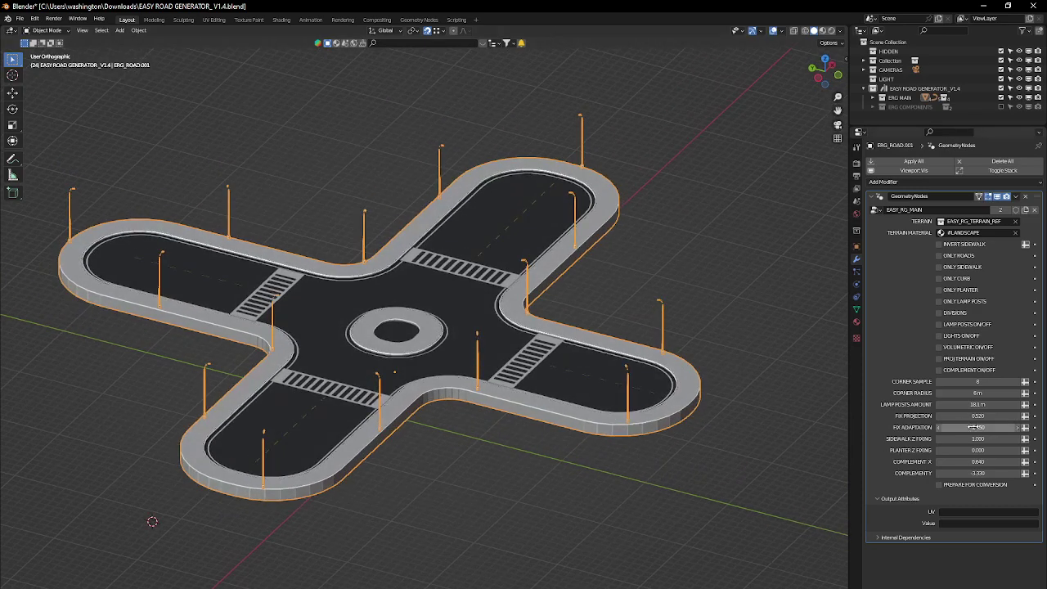
left_click(939, 359)
scroll(495, 422, "down", 3)
scroll(502, 429, "up", 7)
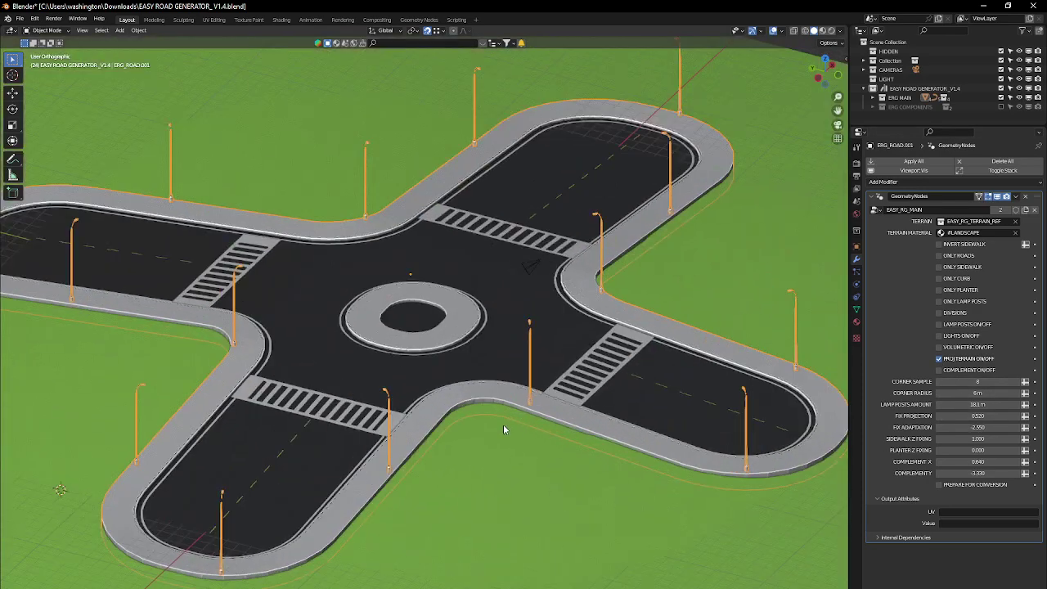
middle_click_drag(503, 429, 543, 417)
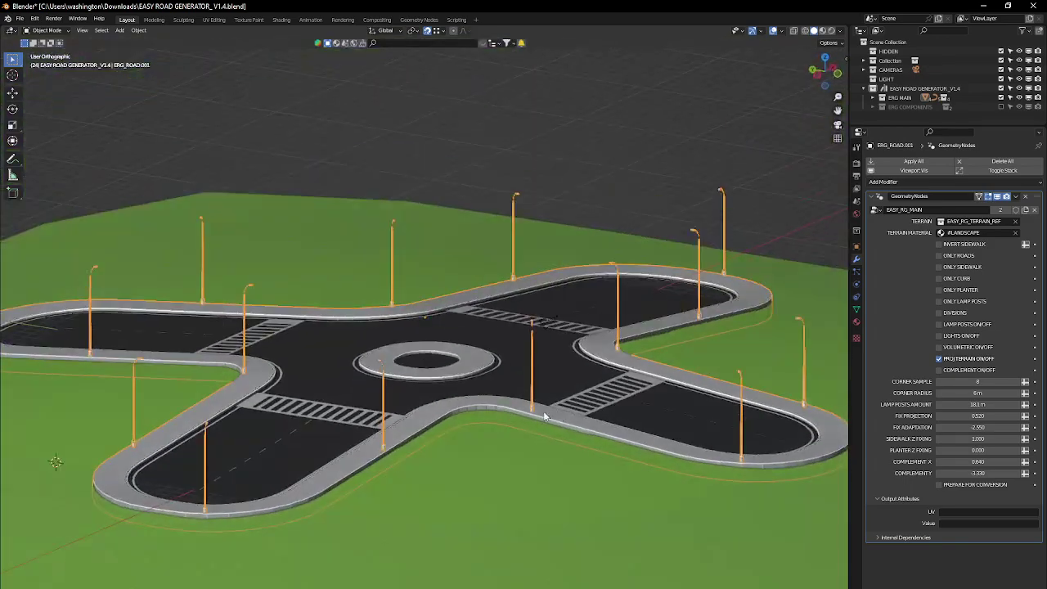
scroll(543, 410, "up", 5)
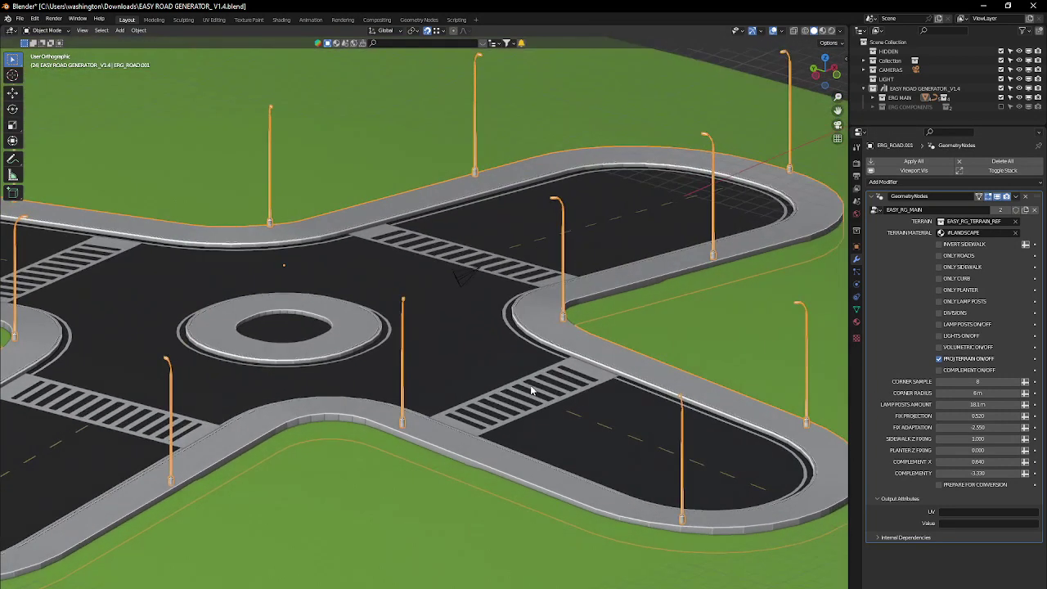
Step: Turn on COMPLEMENT ON/OFF and view the terrain strip along the road edges from a low angle
left_click(939, 370)
middle_click_drag(369, 463, 531, 372)
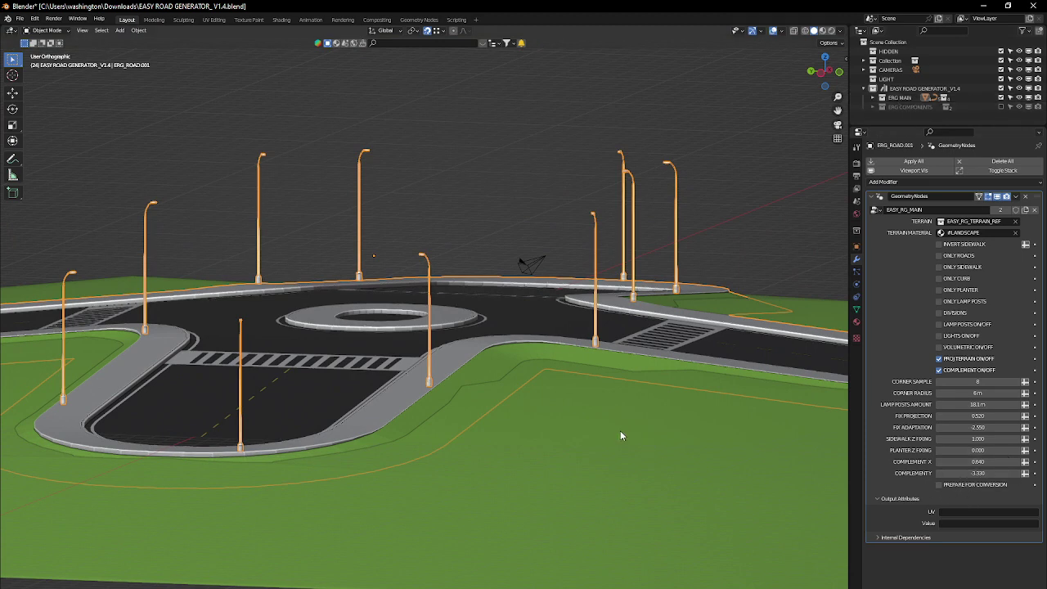
middle_click_drag(620, 436, 629, 437)
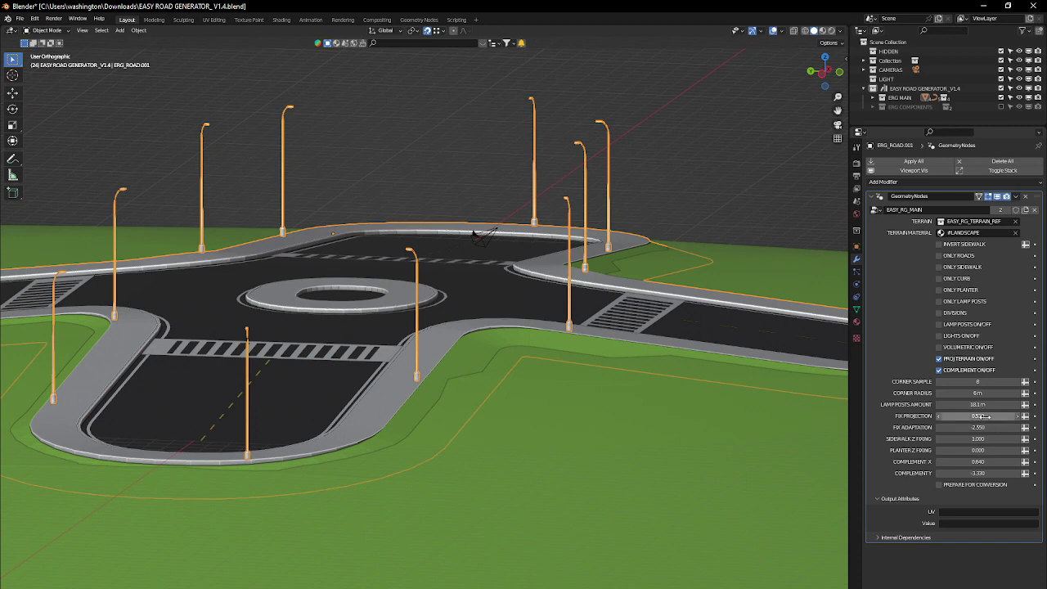
Step: Set FIX PROJECTION to 0.542, FIX ADAPTATION to -2.320, COMPLEMENT X to 1.030 and COMPLEMENT Y to -3.790
left_click_drag(978, 427, 940, 415)
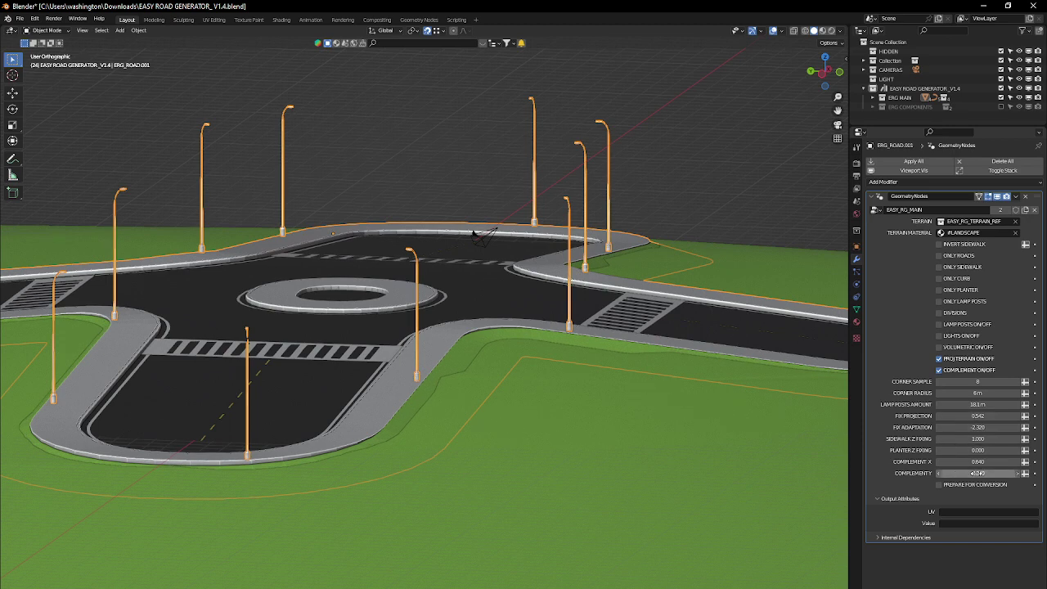
mouse_move(977, 472)
left_mouse_down()
mouse_move(951, 472)
mouse_move(980, 461)
mouse_move(997, 461)
mouse_move(975, 472)
mouse_move(1019, 473)
mouse_move(991, 472)
left_mouse_up()
scroll(346, 403, "down", 3)
middle_click_drag(355, 391, 481, 385)
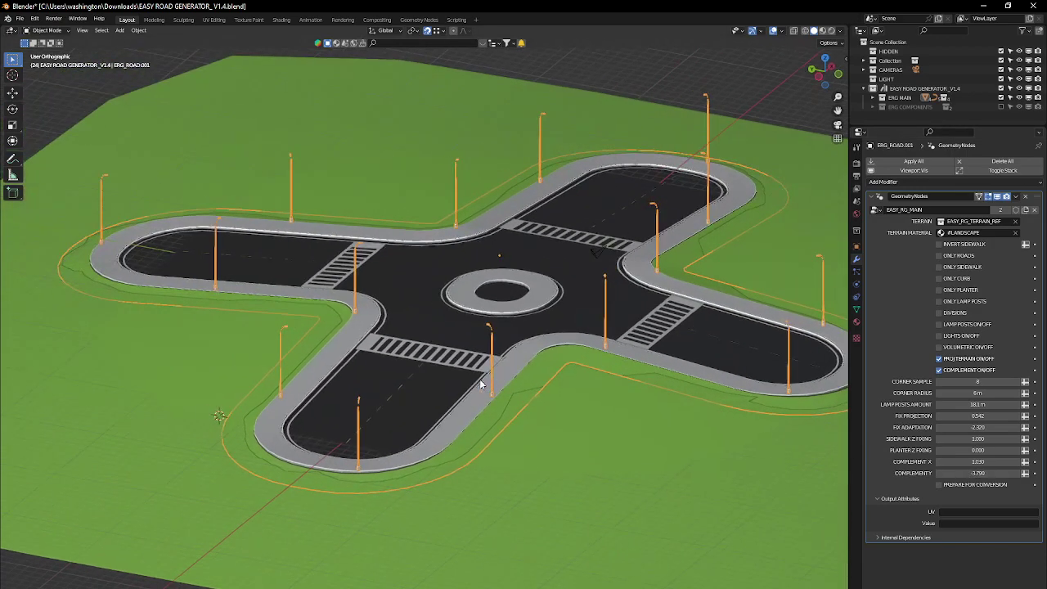
Step: Examine how the V1.4 road, sidewalks and lamp posts blend into the terrain from several angles and distances
middle_click_drag(704, 246, 525, 259, "shift")
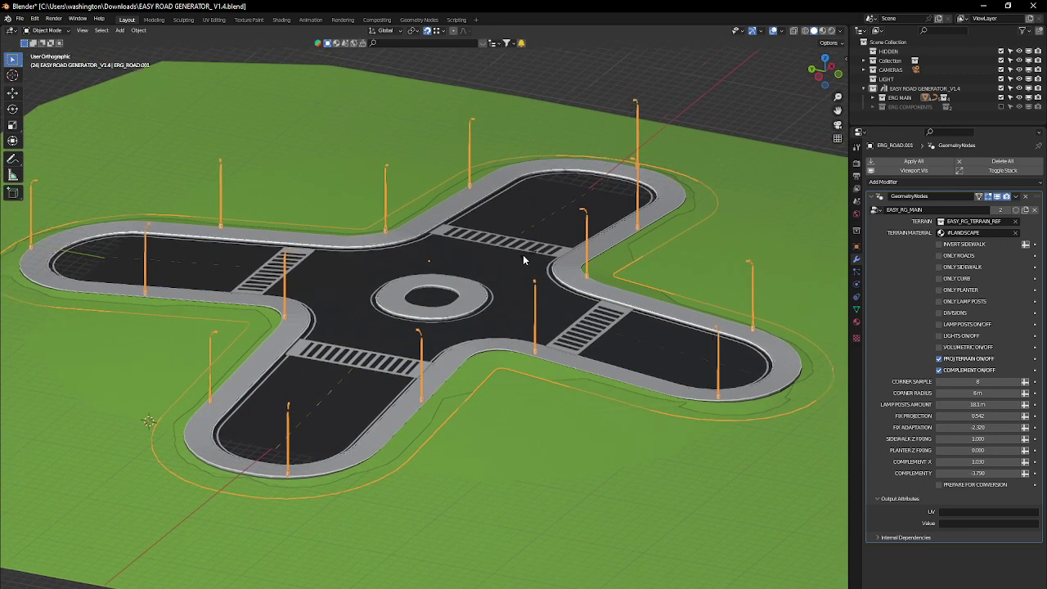
middle_click_drag(516, 313, 740, 308)
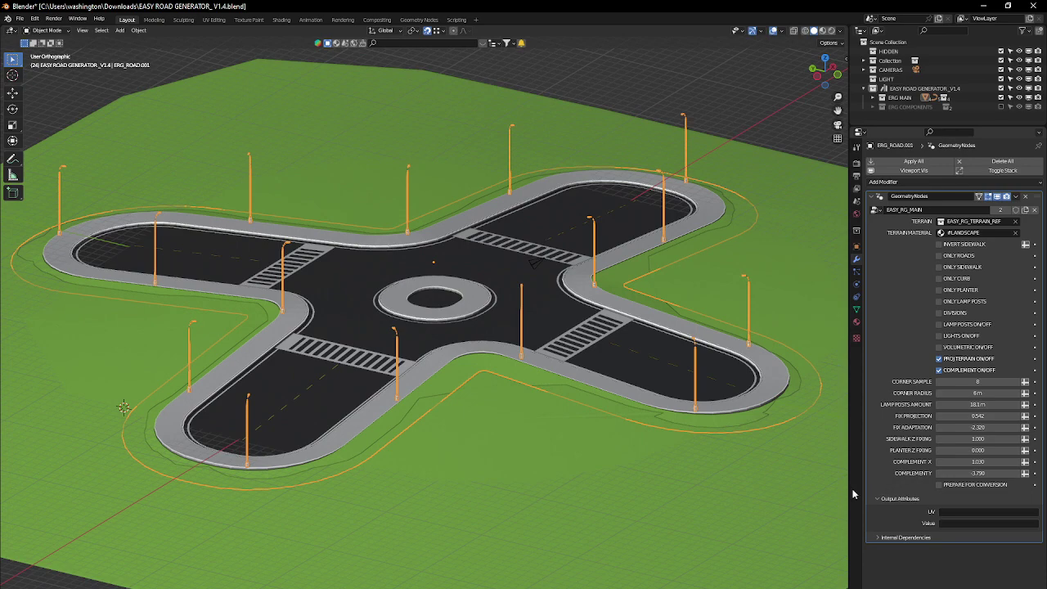
scroll(809, 489, "up", 4)
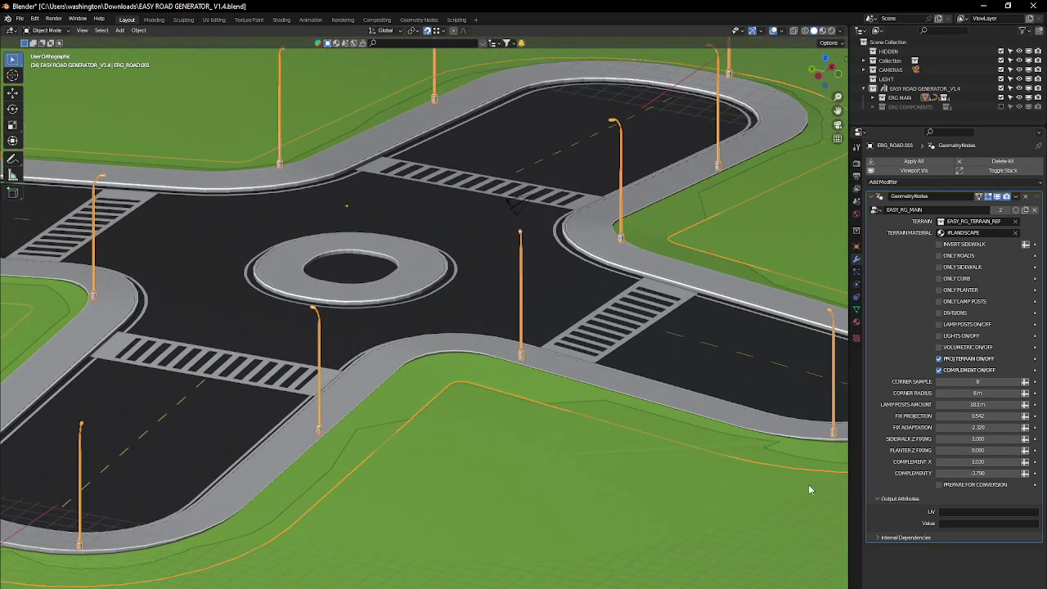
middle_click_drag(525, 387, 554, 390, "shift")
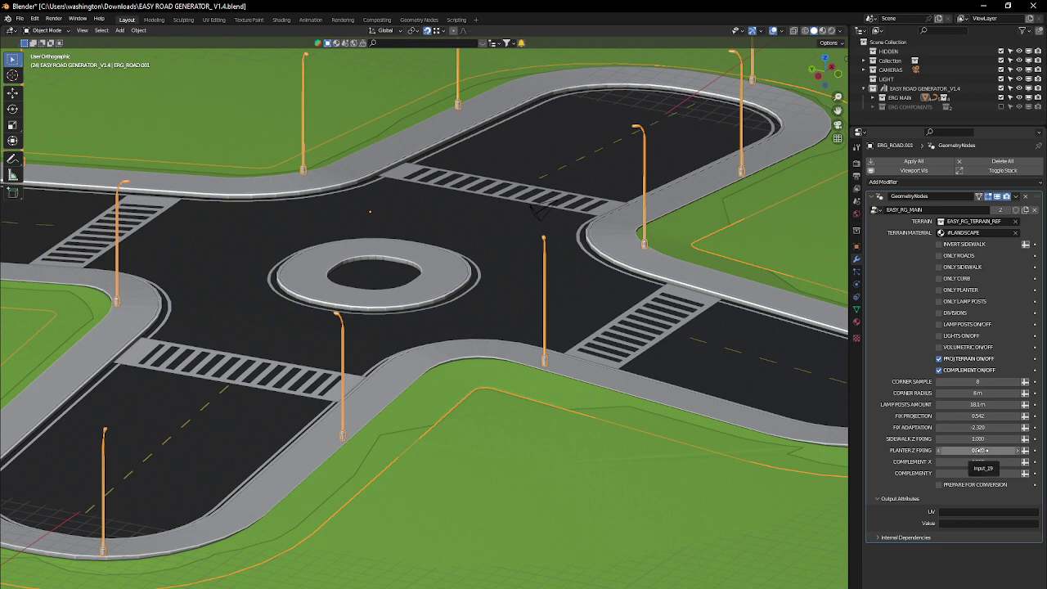
mouse_move(986, 450)
left_mouse_down()
mouse_move(953, 438)
mouse_move(977, 439)
left_mouse_up()
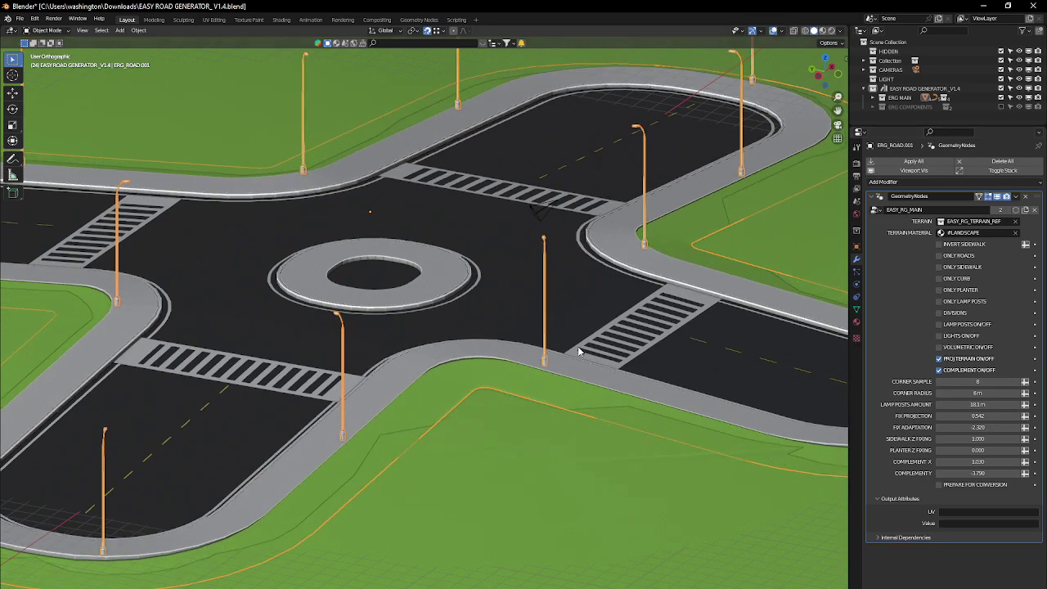
scroll(489, 296, "down", 4)
middle_click_drag(508, 310, 553, 318)
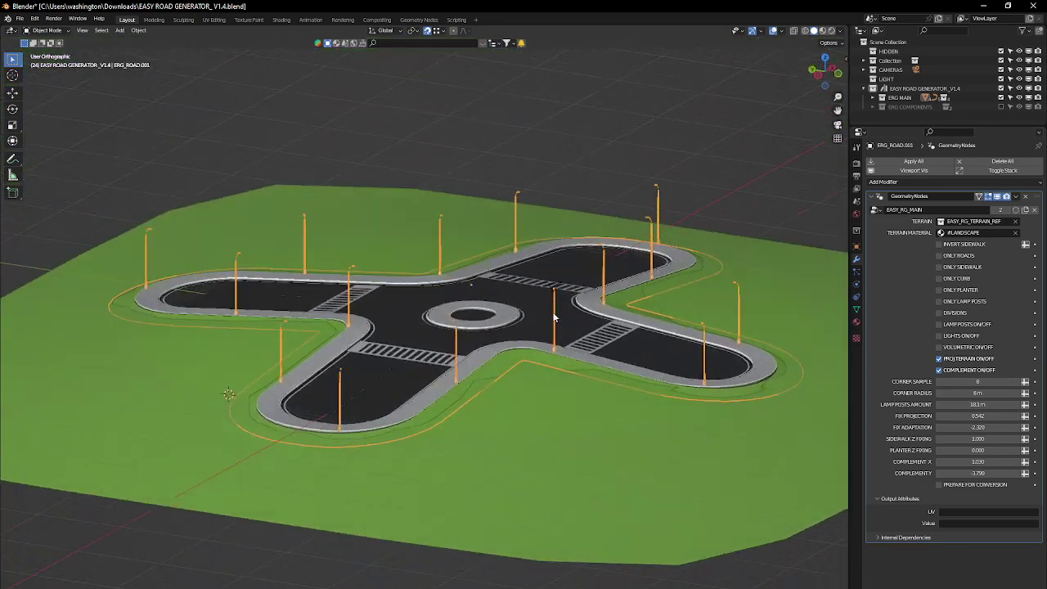
scroll(281, 300, "up", 3)
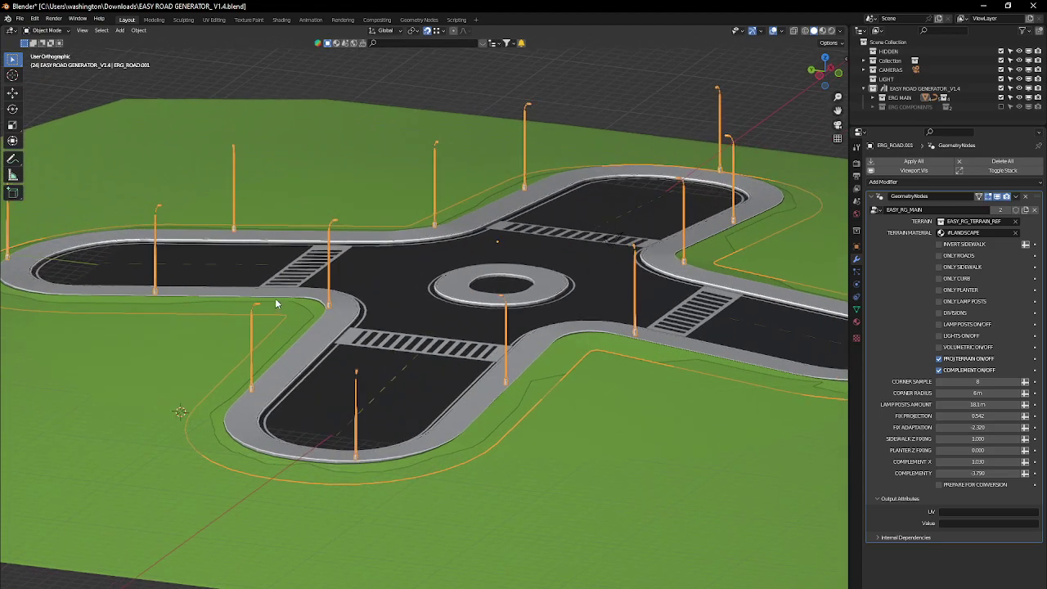
middle_click_drag(526, 374, 498, 378)
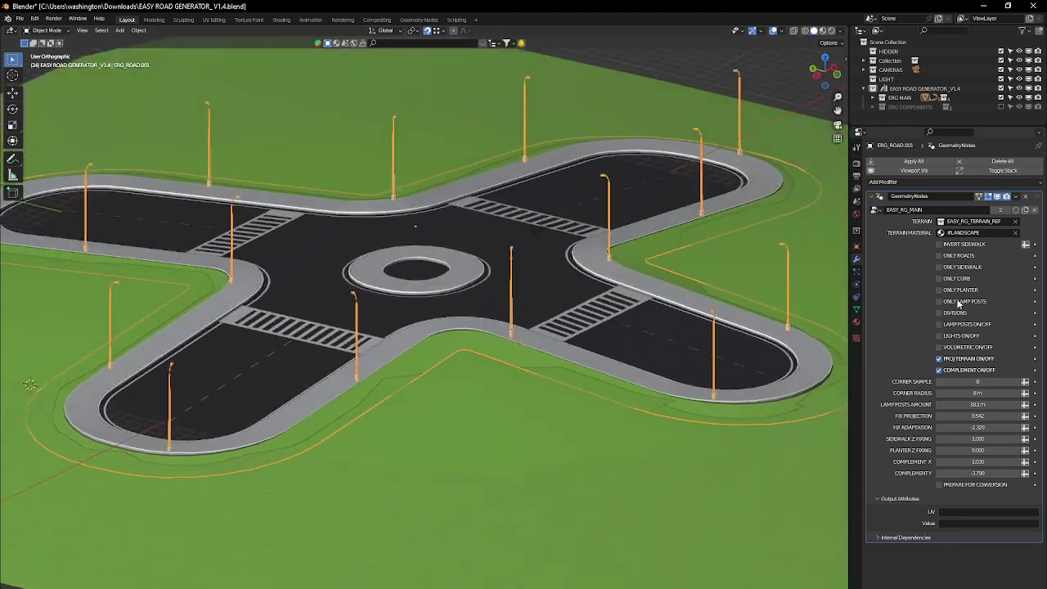
middle_click_drag(578, 363, 582, 397)
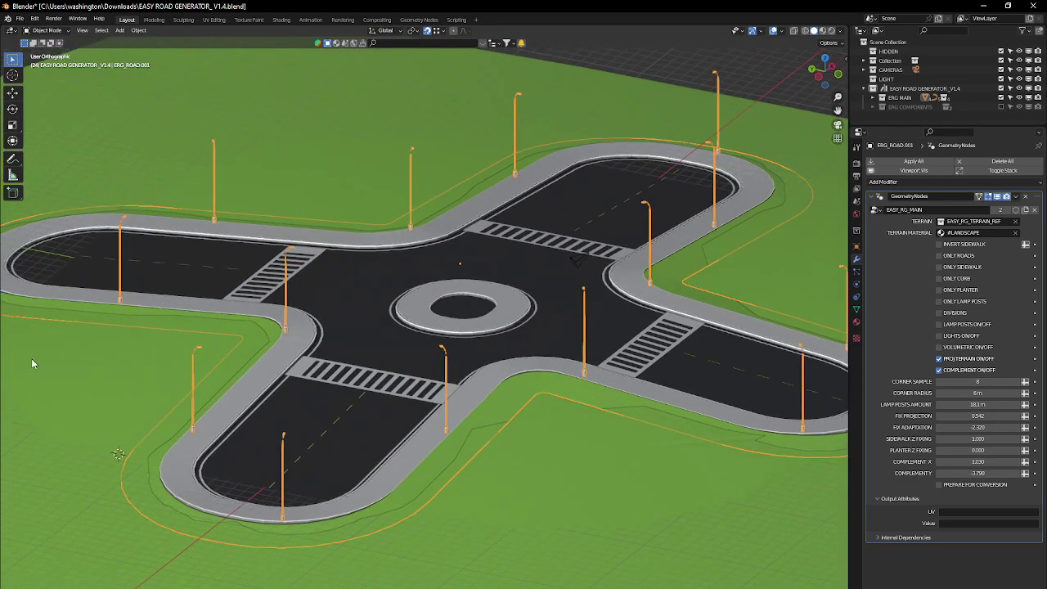
Step: Move the V1.4 window aside to reveal the V1.3 window, and maximize the V1.4 window again
left_click_drag(773, 5, 754, 55)
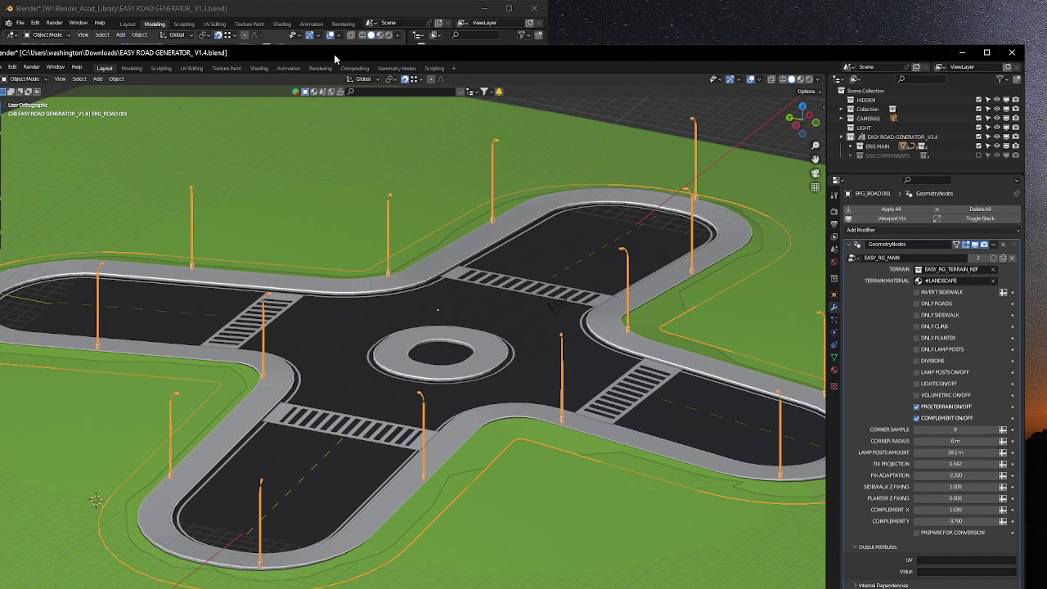
left_click_drag(334, 59, 453, 38)
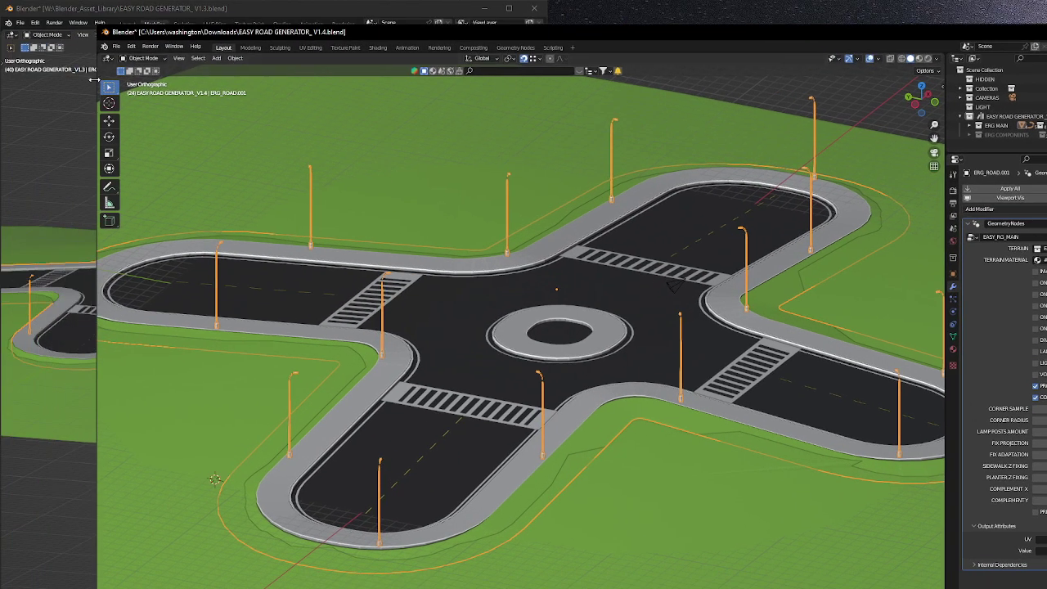
left_click_drag(953, 36, 815, 31)
left_click(977, 27)
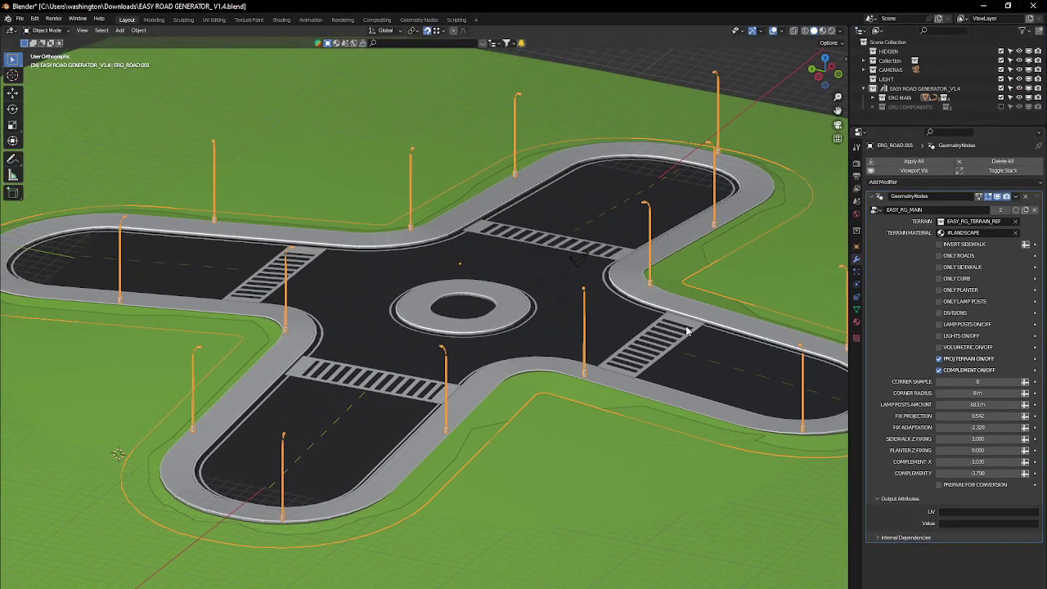
Step: Turn on PREPARE FOR CONVERSION in the V1.4 road's geometry nodes modifier
middle_click_drag(687, 330, 416, 361)
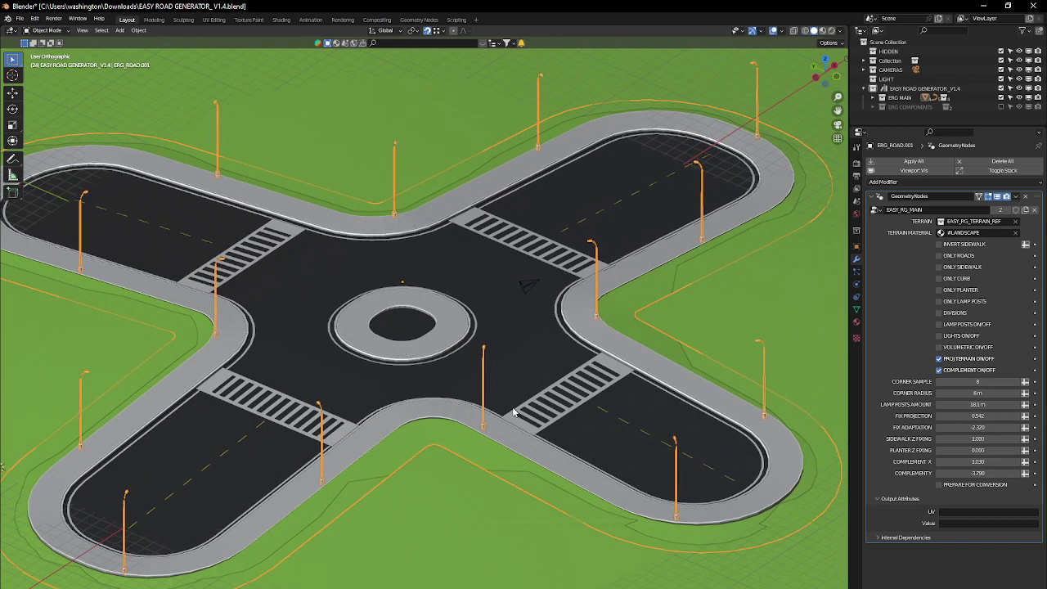
mouse_move(513, 413)
middle_mouse_down()
mouse_move(497, 397)
mouse_move(509, 394)
middle_mouse_up()
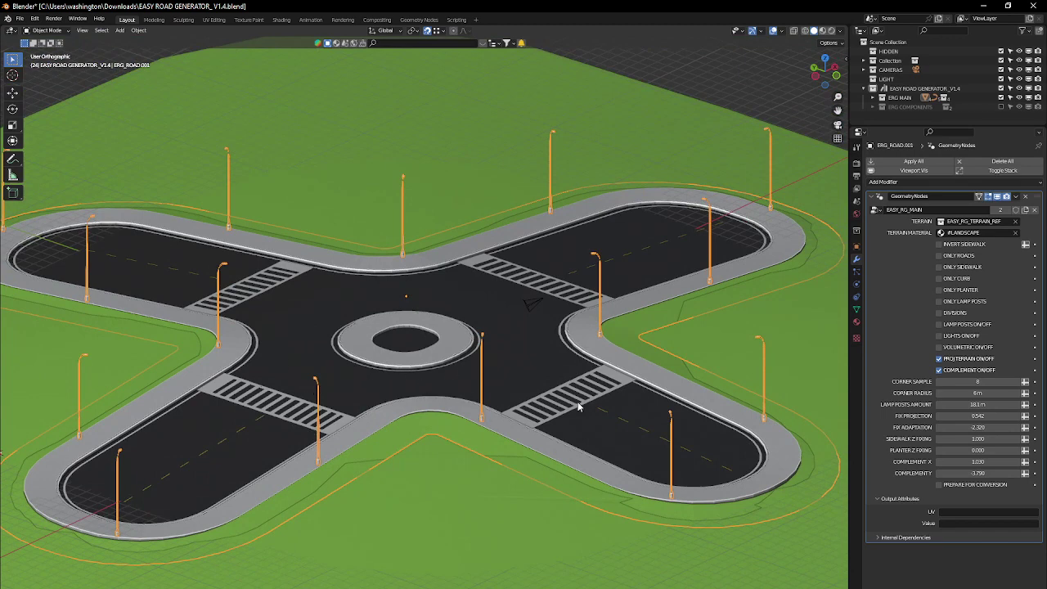
middle_click_drag(427, 442, 431, 405, "shift")
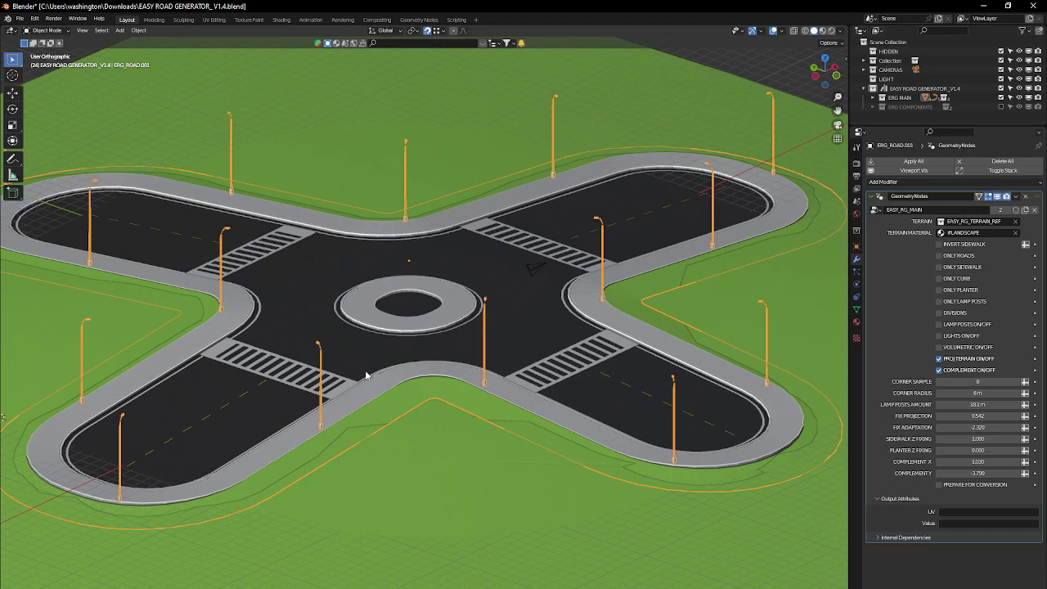
middle_click_drag(367, 373, 366, 368)
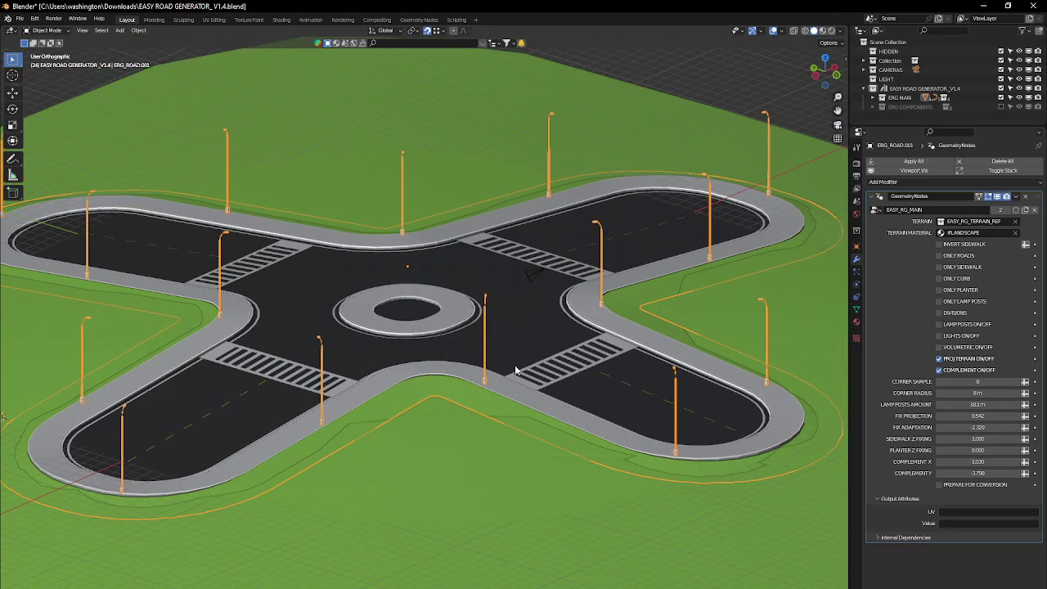
scroll(537, 369, "down", 3)
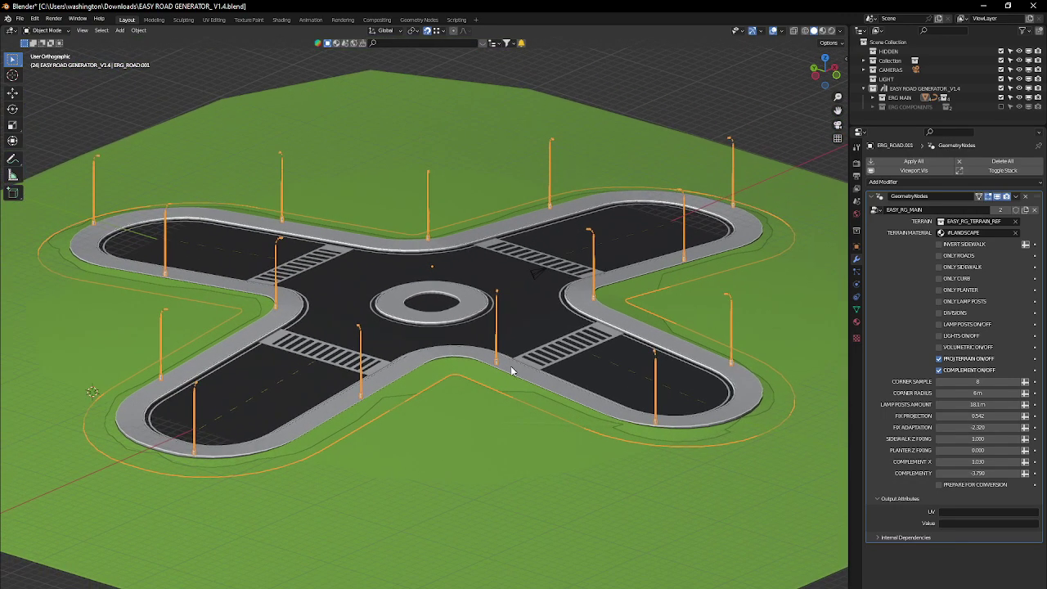
left_click(939, 485)
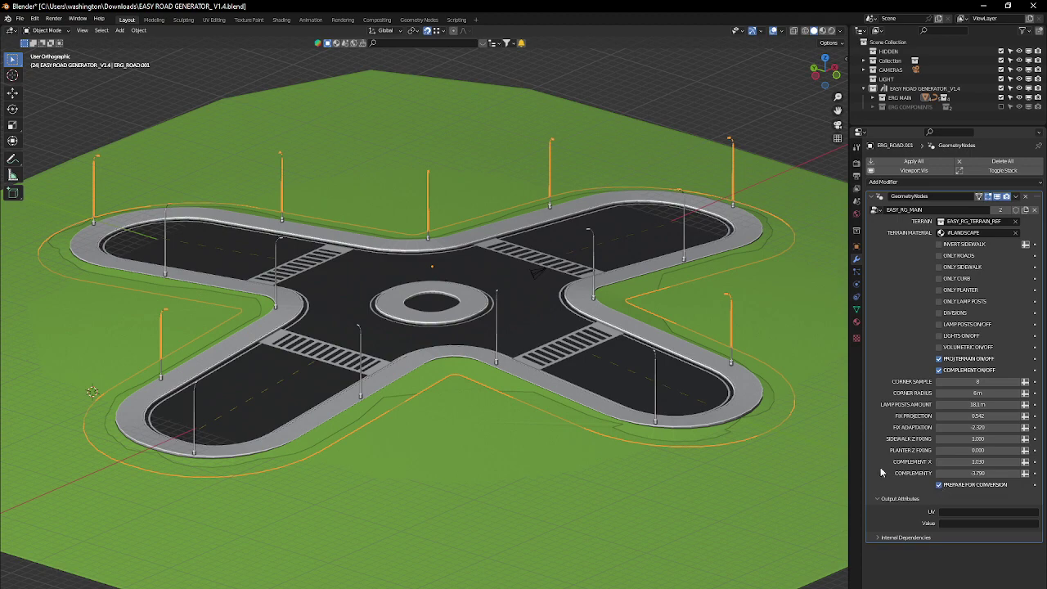
Step: Convert the V1.4 road object to a mesh and look closely at the converted intersection
middle_click_drag(373, 312, 391, 313)
middle_click_drag(468, 313, 426, 312, "shift")
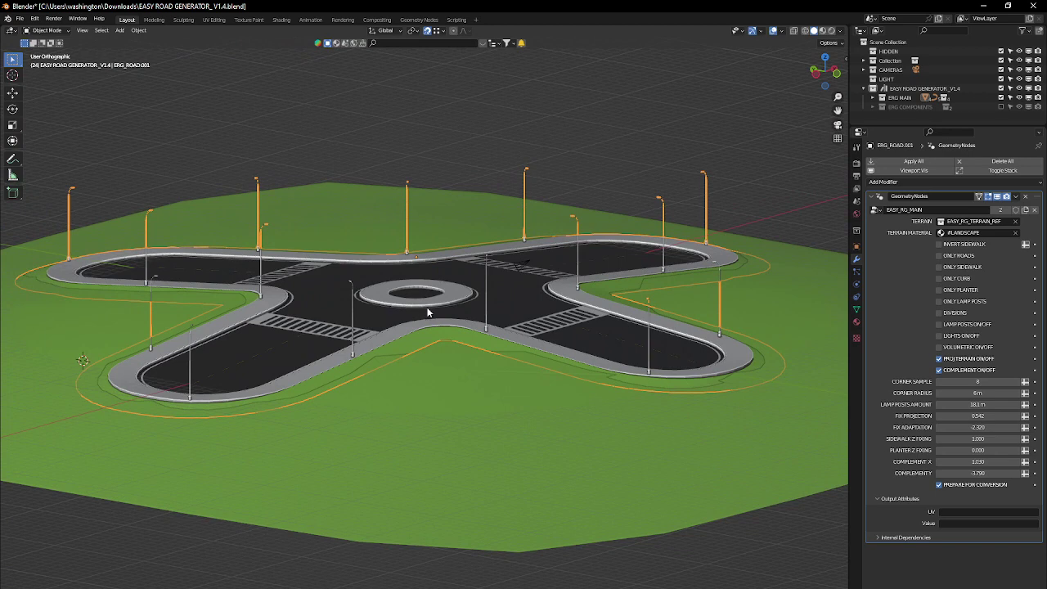
right_click(526, 297)
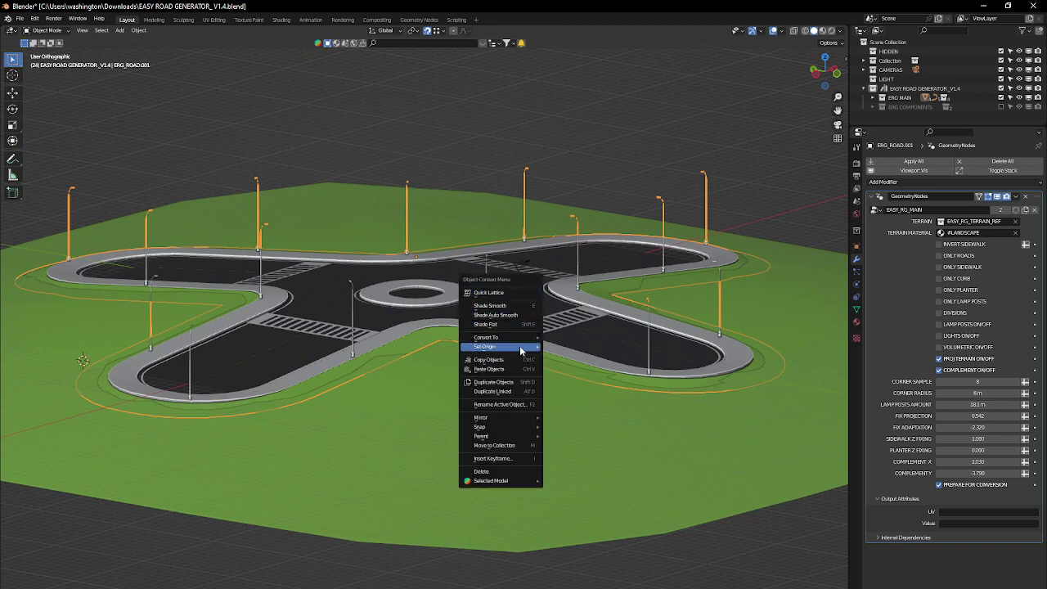
mouse_move(519, 340)
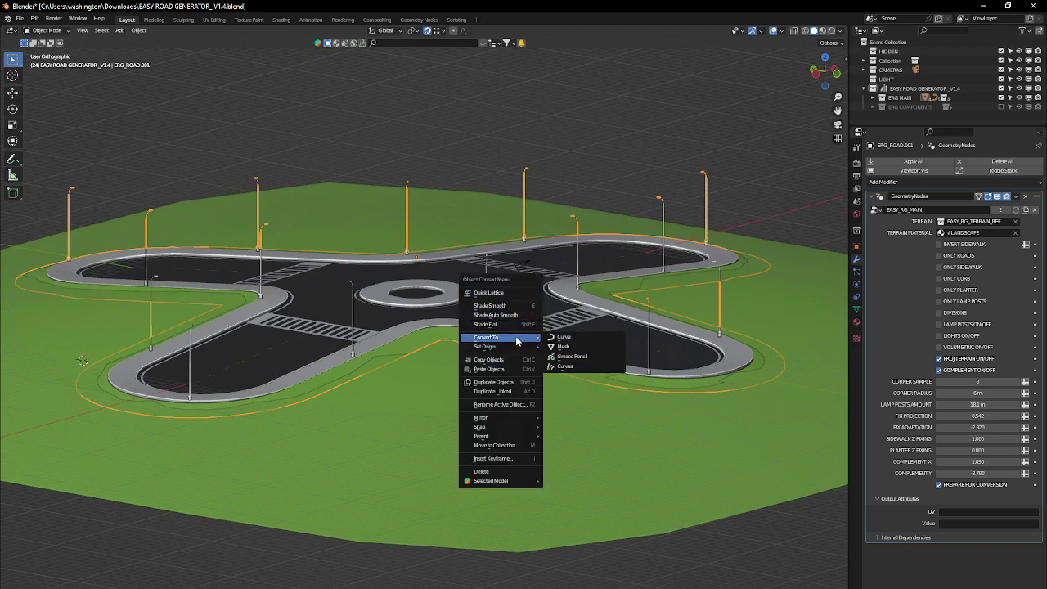
left_click(566, 346)
scroll(565, 345, "up", 5)
scroll(419, 312, "down", 1)
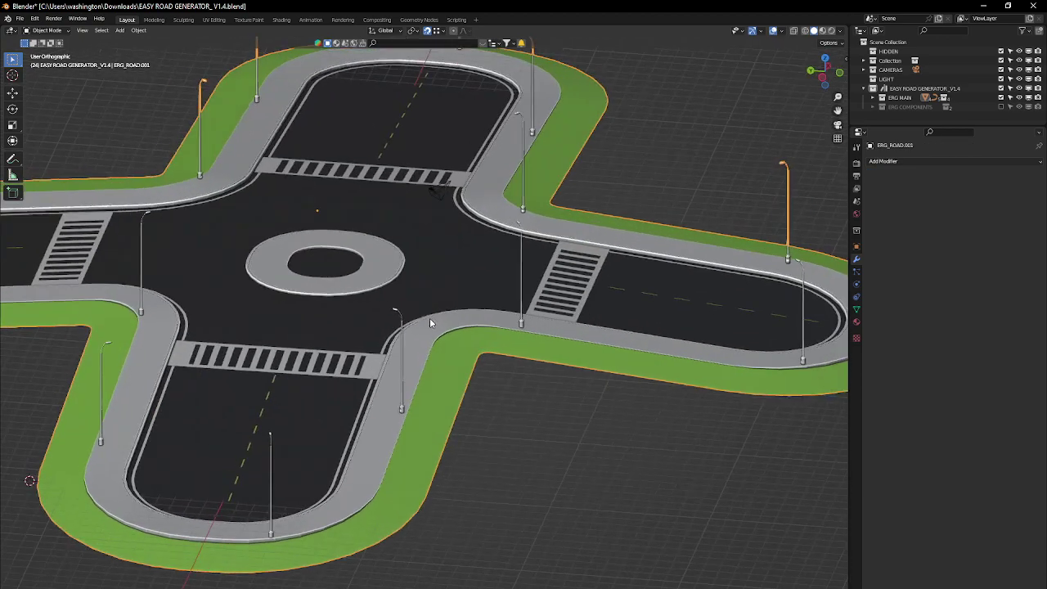
Step: Inspect the converted road's mesh geometry in Edit Mode, and return to the unconverted road on its terrain
key("Tab")
scroll(430, 318, "up", 1)
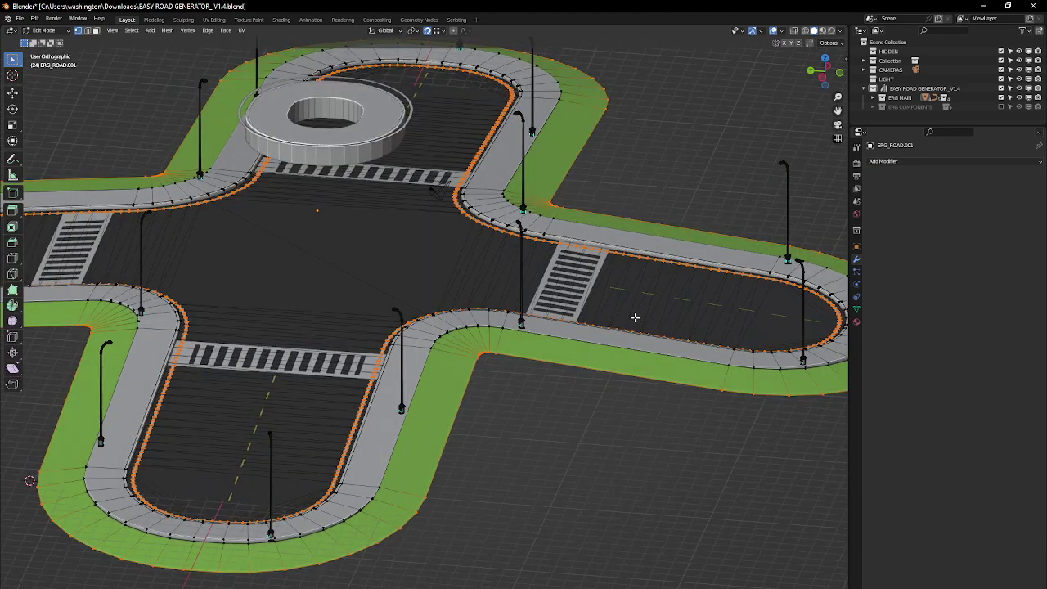
key("Tab")
scroll(592, 333, "down", 6)
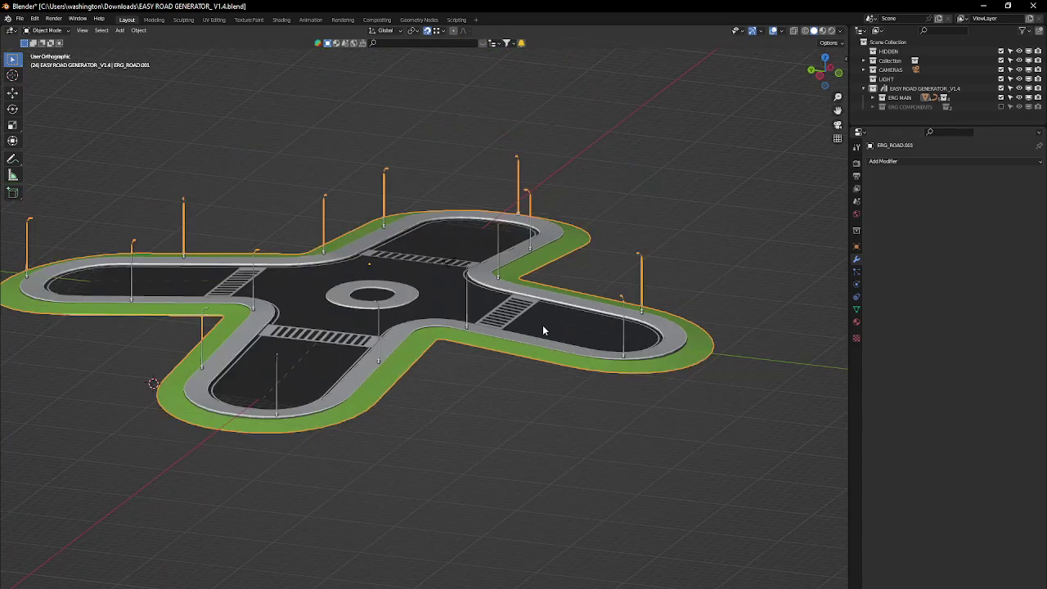
key("Tab")
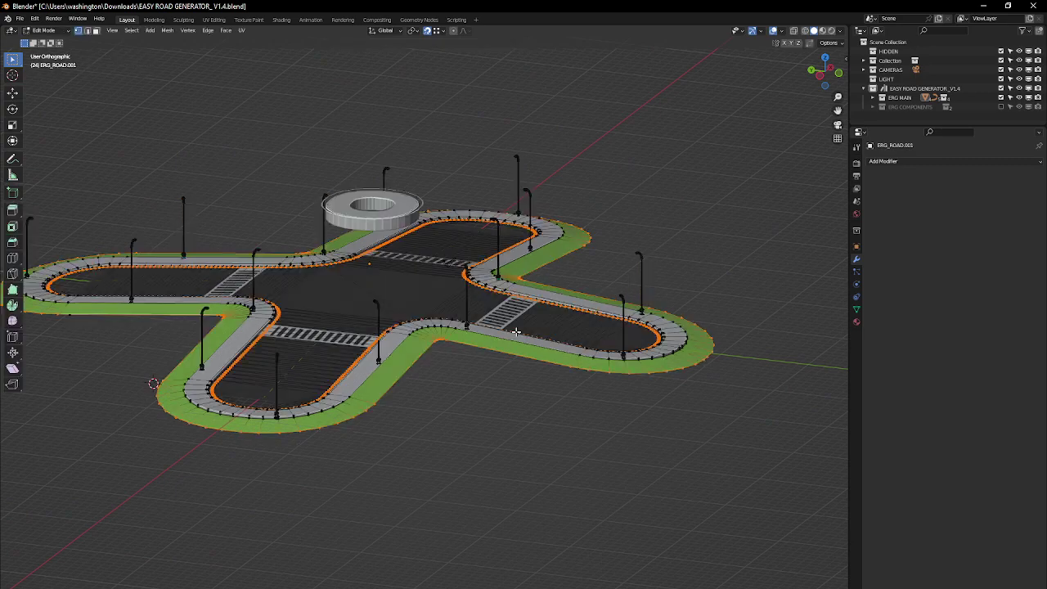
key("Tab")
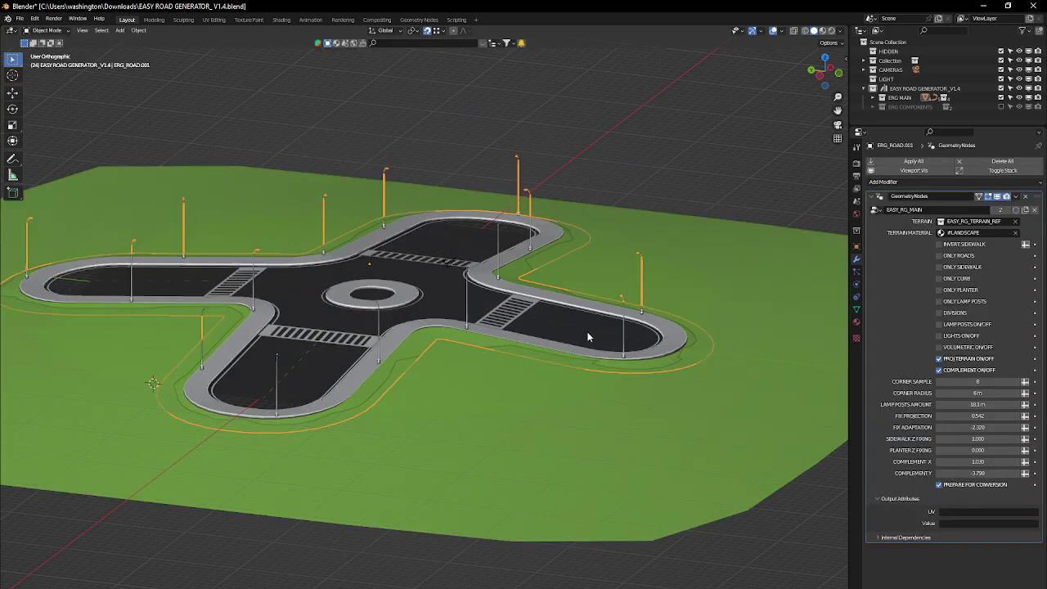
Step: Turn off PREPARE FOR CONVERSION in the road's geometry nodes modifier
middle_click_drag(536, 327, 546, 342, "shift")
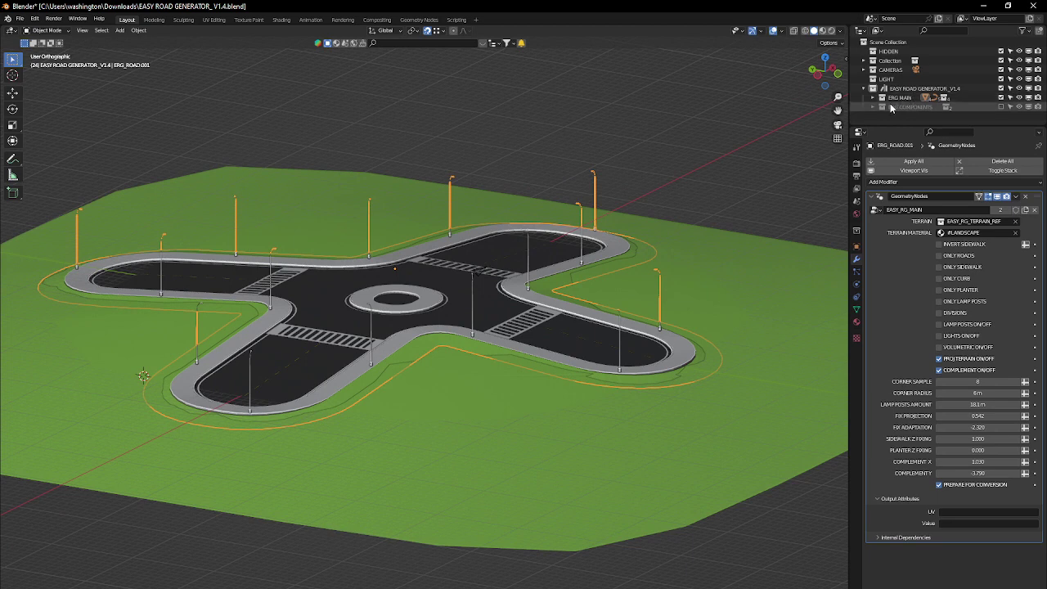
left_click(939, 484)
middle_click_drag(540, 284, 337, 284)
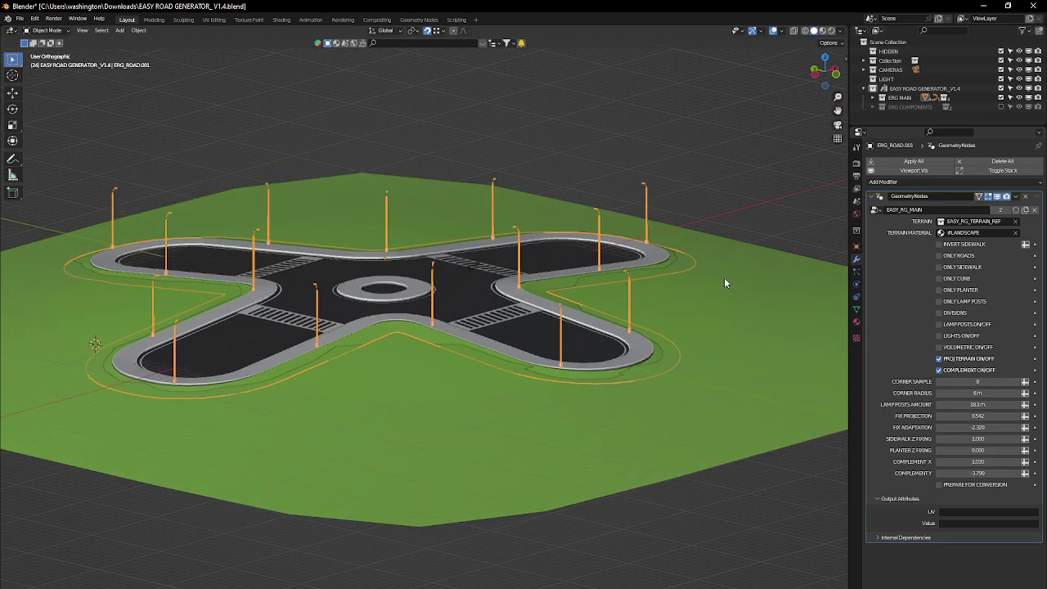
middle_click_drag(389, 289, 398, 301, "shift")
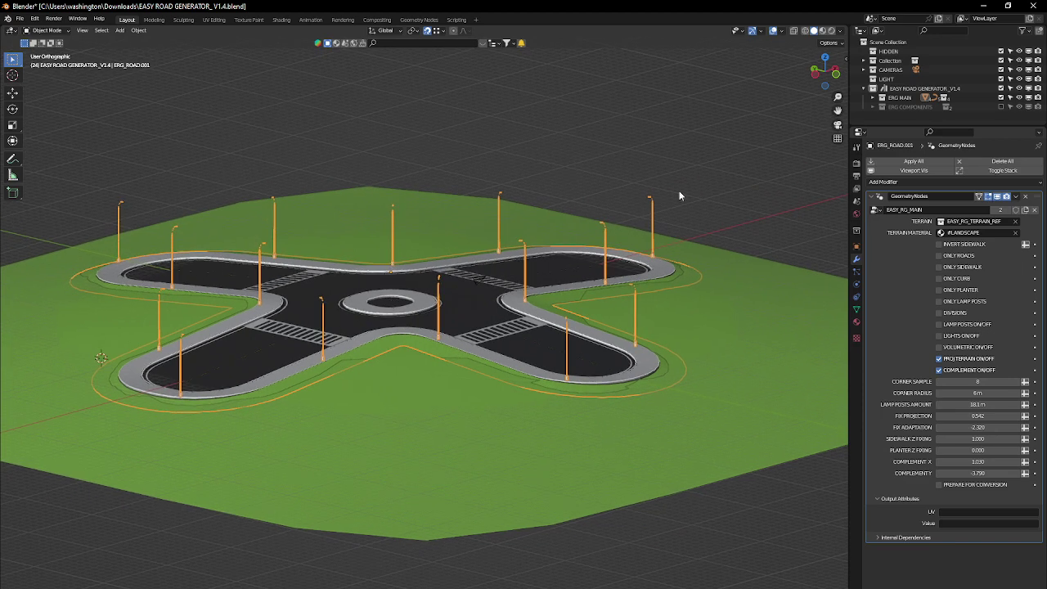
Step: Duplicate the ERG MAIN collection and exclude the original from the view layer
left_click(899, 98)
right_click(899, 100)
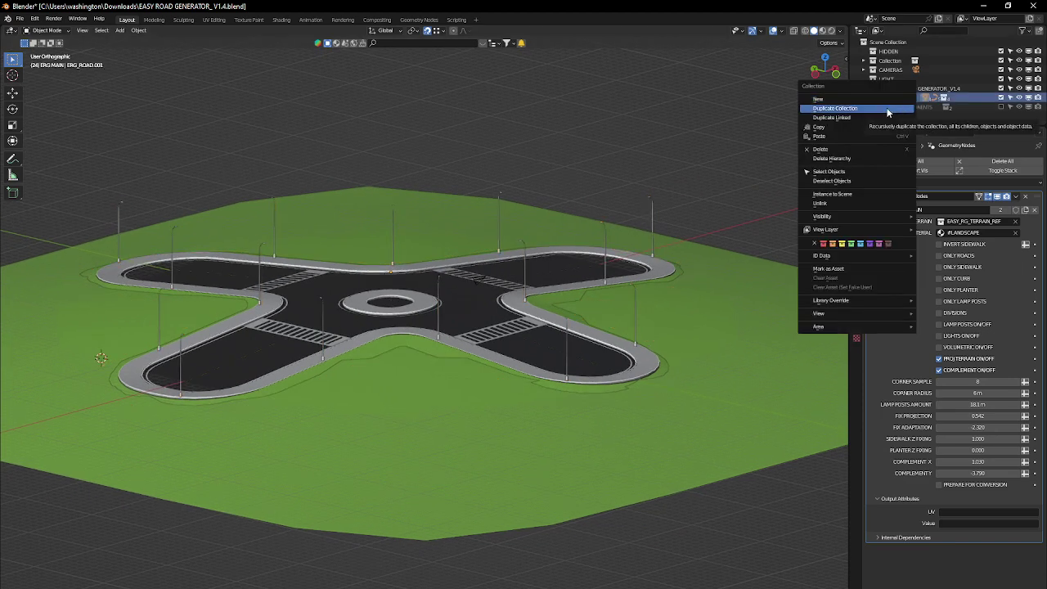
left_click(888, 110)
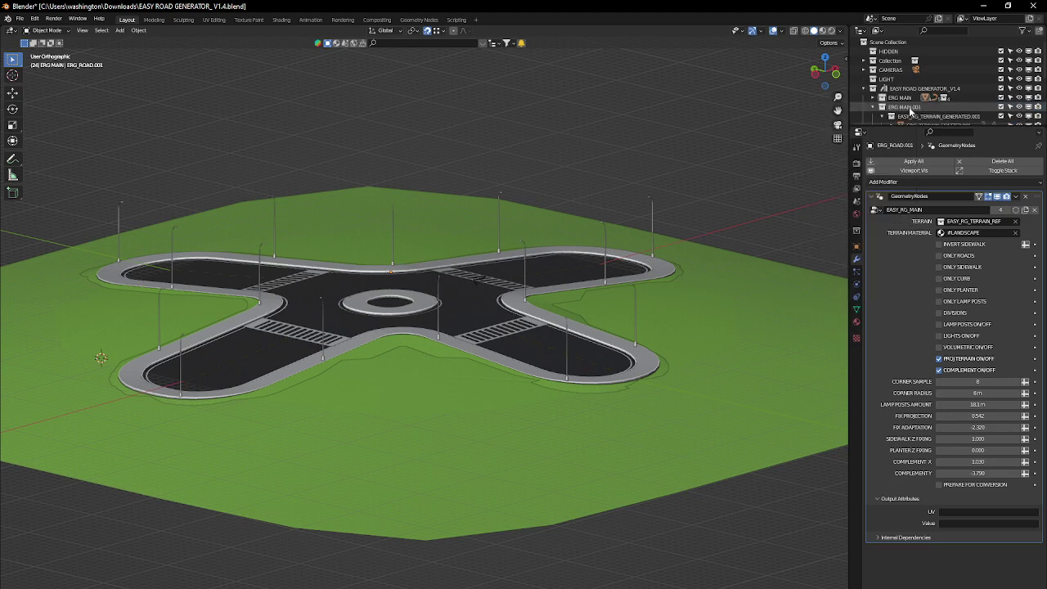
left_click(1000, 97)
middle_click_drag(486, 250, 494, 249)
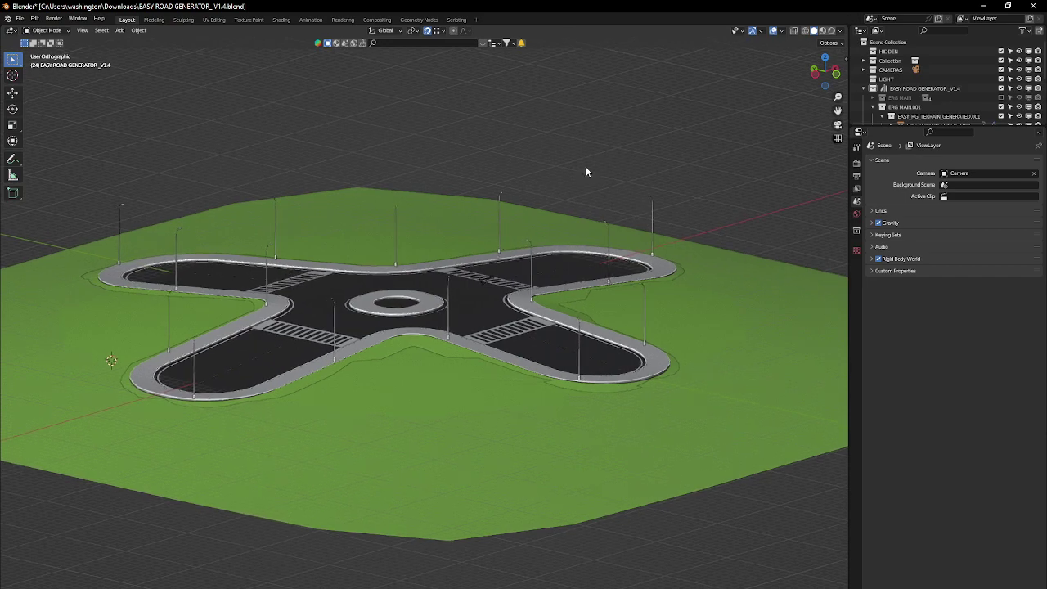
Step: Select all objects of the duplicated road and terrain, with the road active, and convert them to mesh
left_click_drag(587, 166, 539, 412)
middle_click_drag(544, 392, 532, 355)
right_click(533, 355)
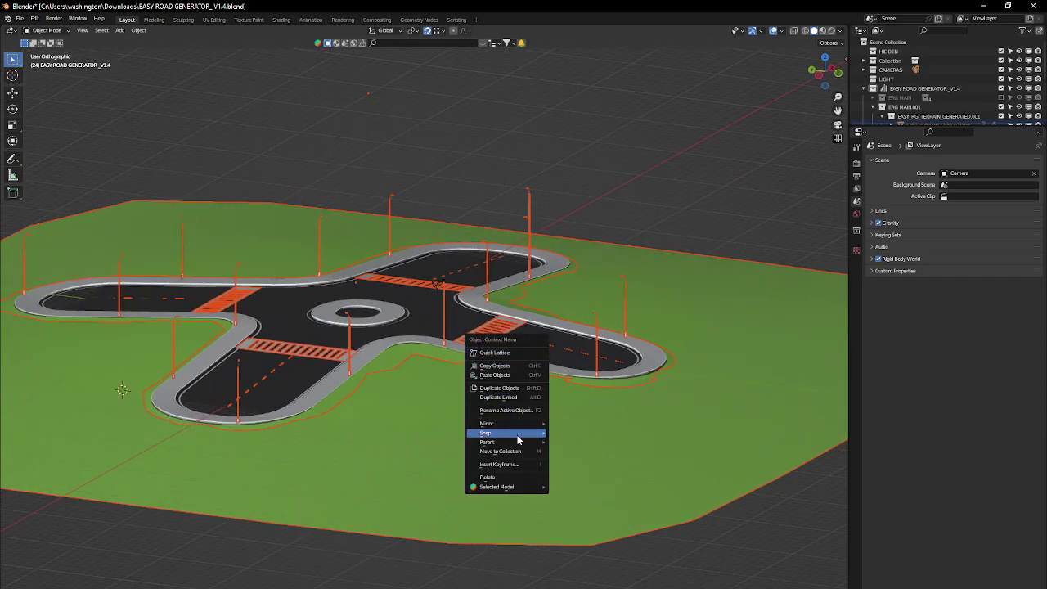
left_click(499, 366)
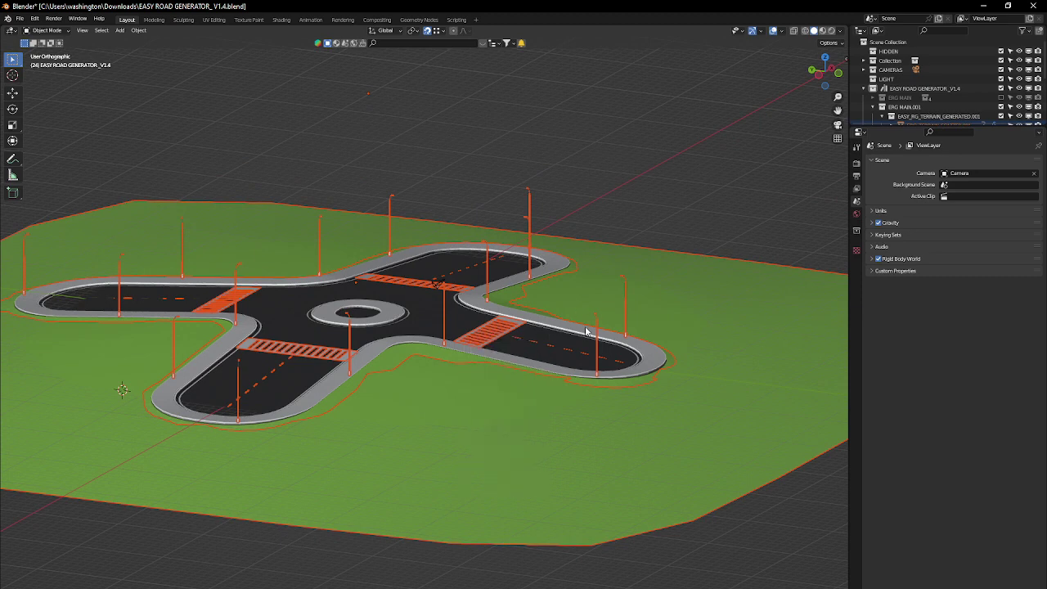
left_click(584, 337, "shift")
right_click(584, 336)
mouse_move(583, 336)
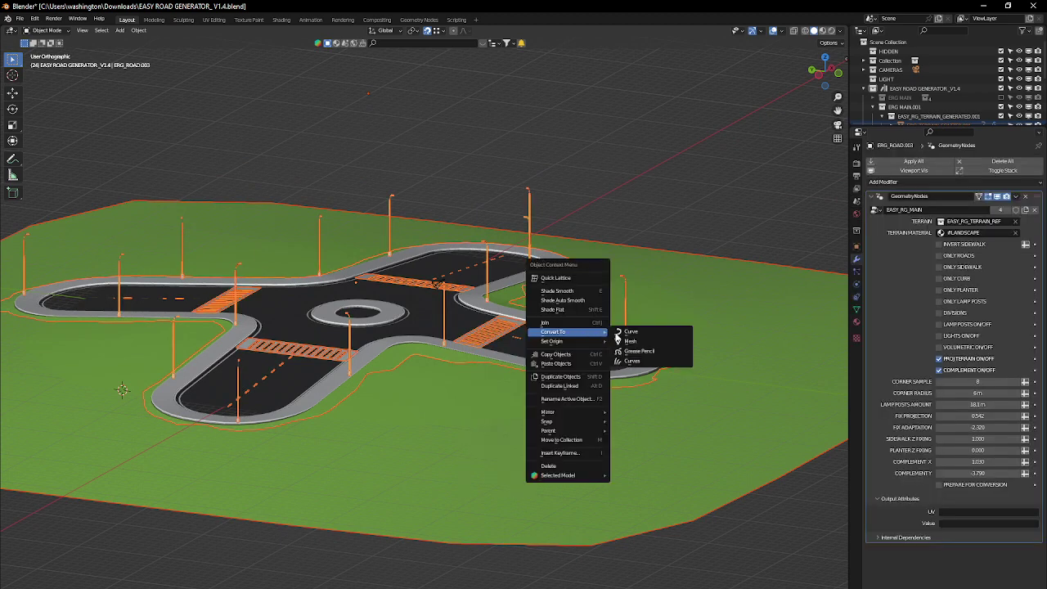
left_click(628, 341)
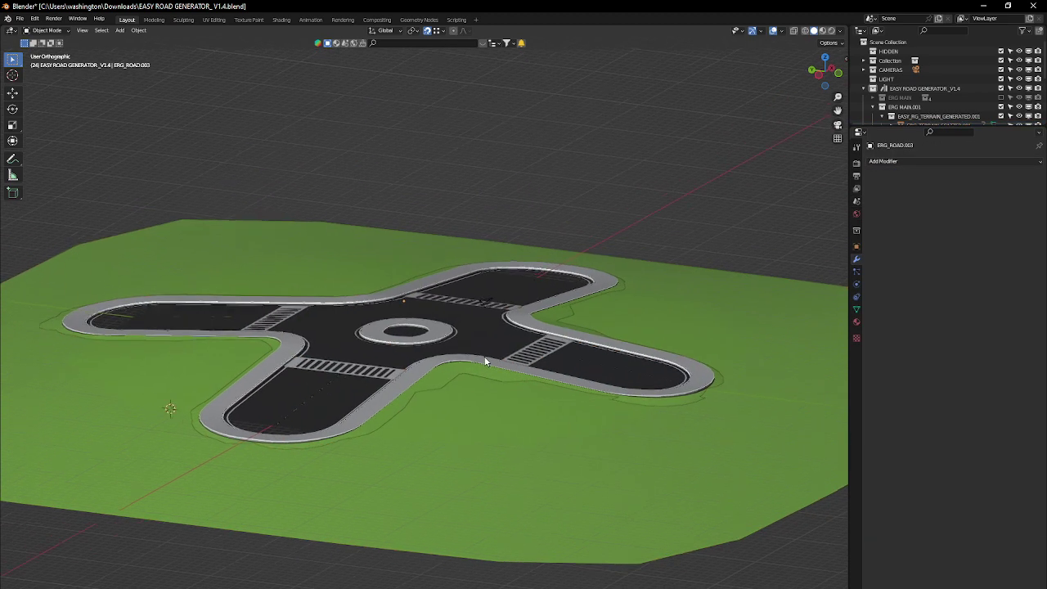
Step: Look closely at the road converted without preparation, and undo the mesh conversion
scroll(485, 361, "up", 3)
key("a")
key("ctrl+z")
key("ctrl+z")
key("ctrl+z")
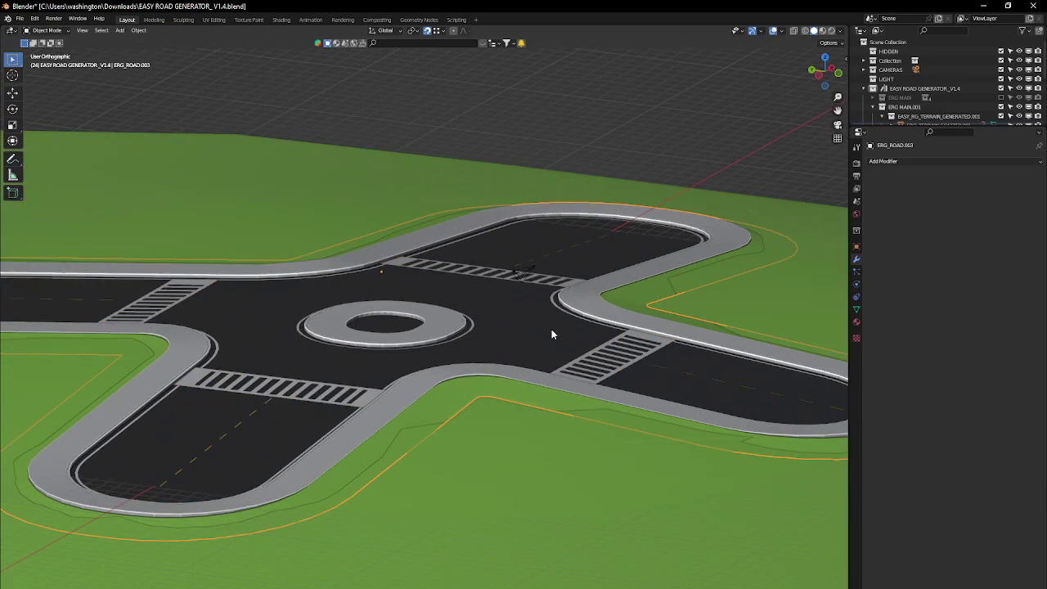
Step: Turn on PREPARE FOR CONVERSION for the duplicated road, and convert all road and terrain objects to mesh
left_click(621, 322)
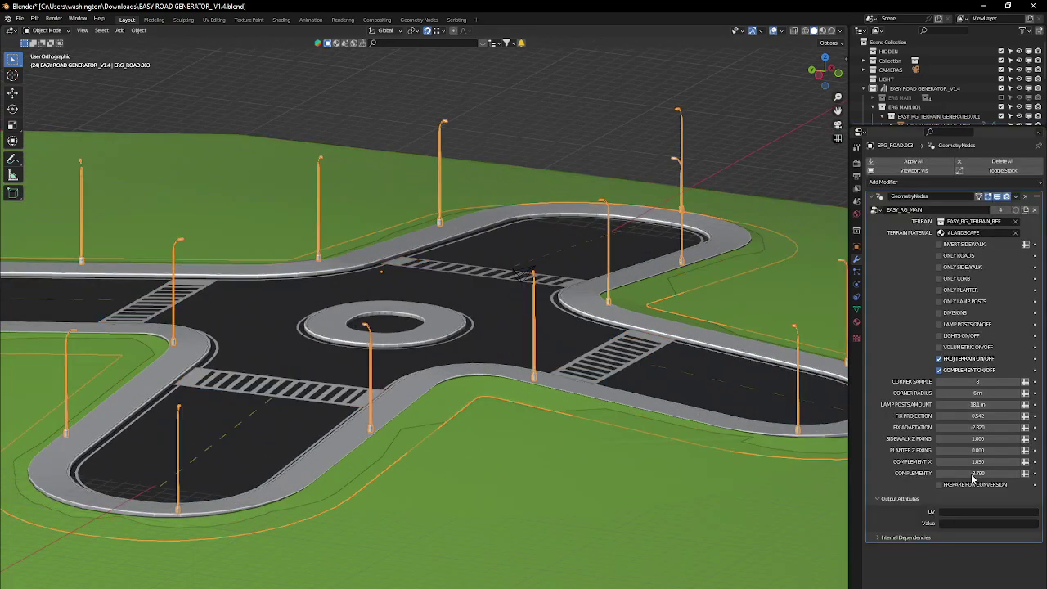
left_click(939, 485)
scroll(589, 417, "down", 3)
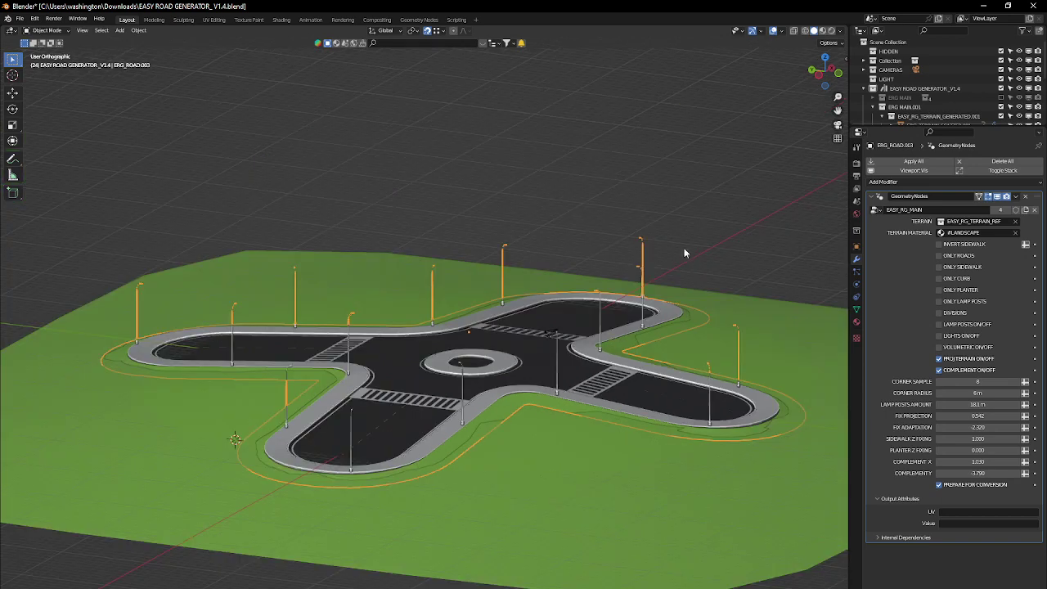
right_click(670, 314)
right_click(546, 302)
mouse_move(548, 299)
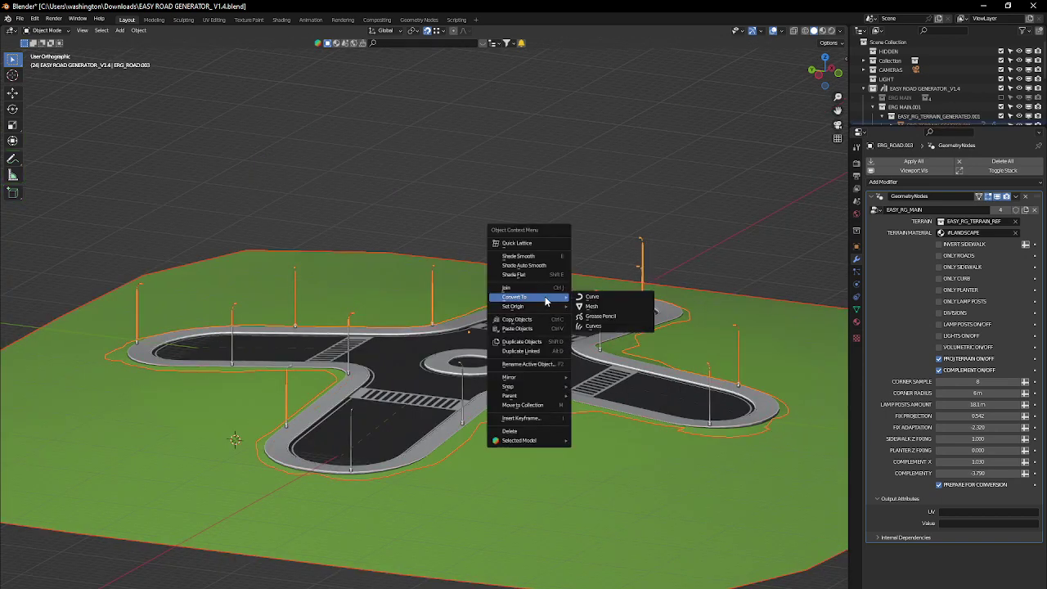
left_click(601, 307)
left_click(734, 233)
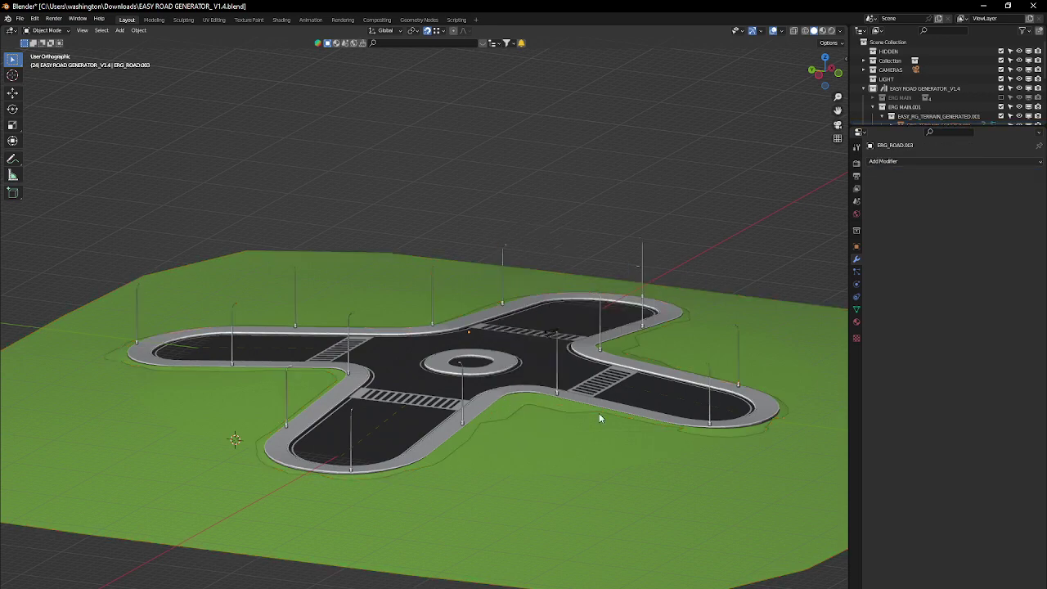
Step: Select the converted terrain and examine how the road, sidewalks and lamp posts came through the conversion
middle_click_drag(572, 422, 474, 401, "shift")
scroll(456, 364, "up", 3)
left_click(456, 365)
scroll(455, 363, "down", 6)
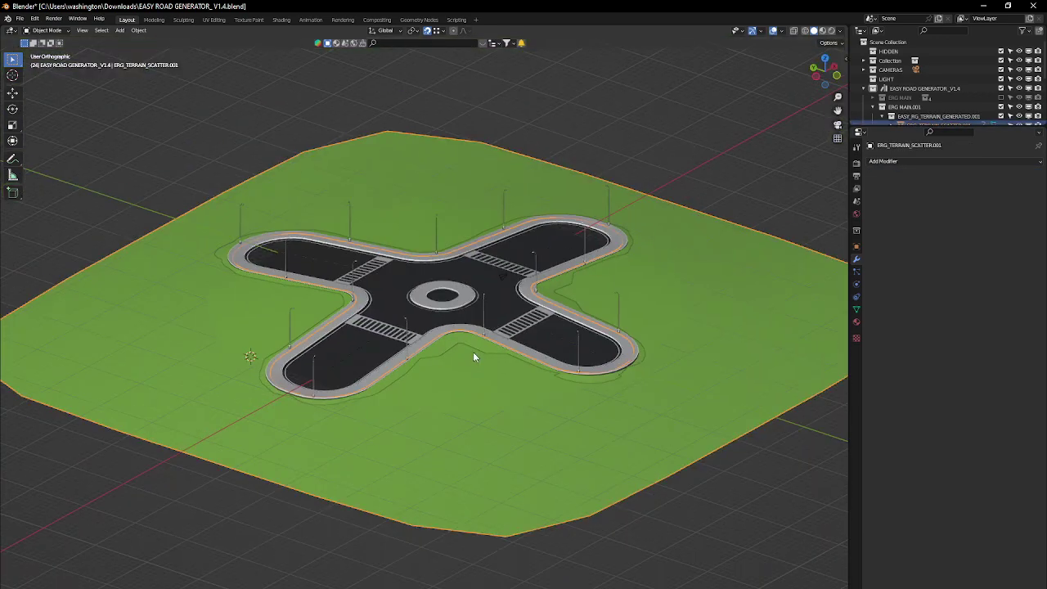
middle_click_drag(472, 352, 556, 386)
scroll(515, 385, "up", 3)
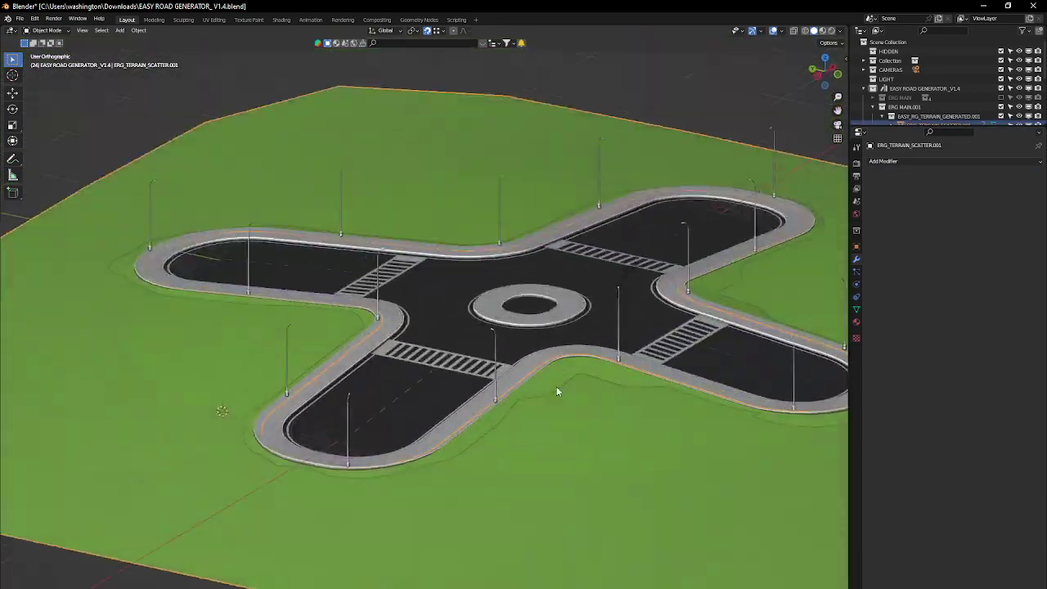
scroll(578, 343, "down", 3)
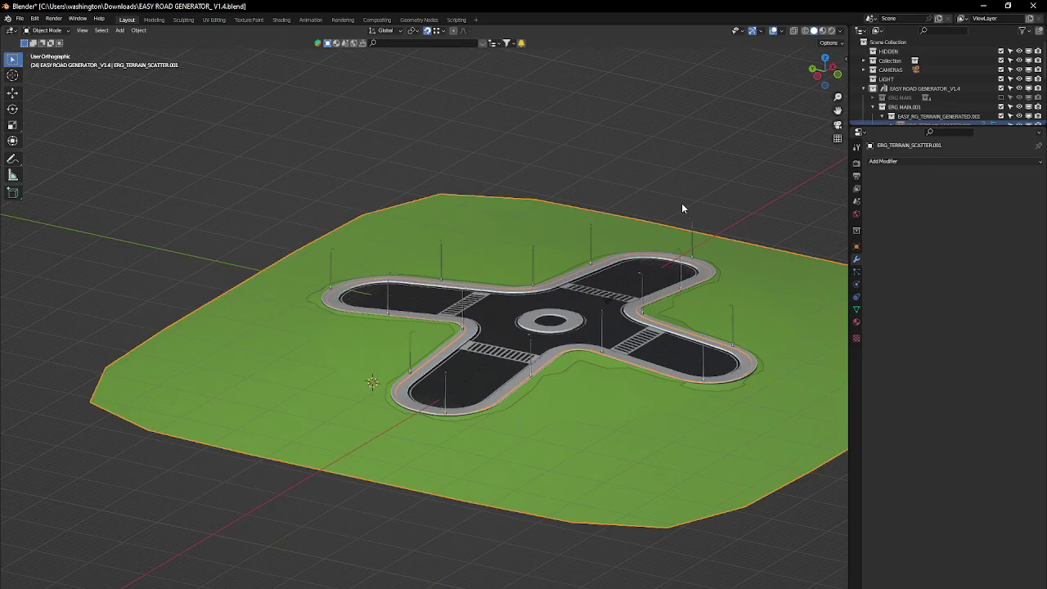
Step: Inspect the mesh geometry of all converted road and terrain objects together in Edit Mode
key("a")
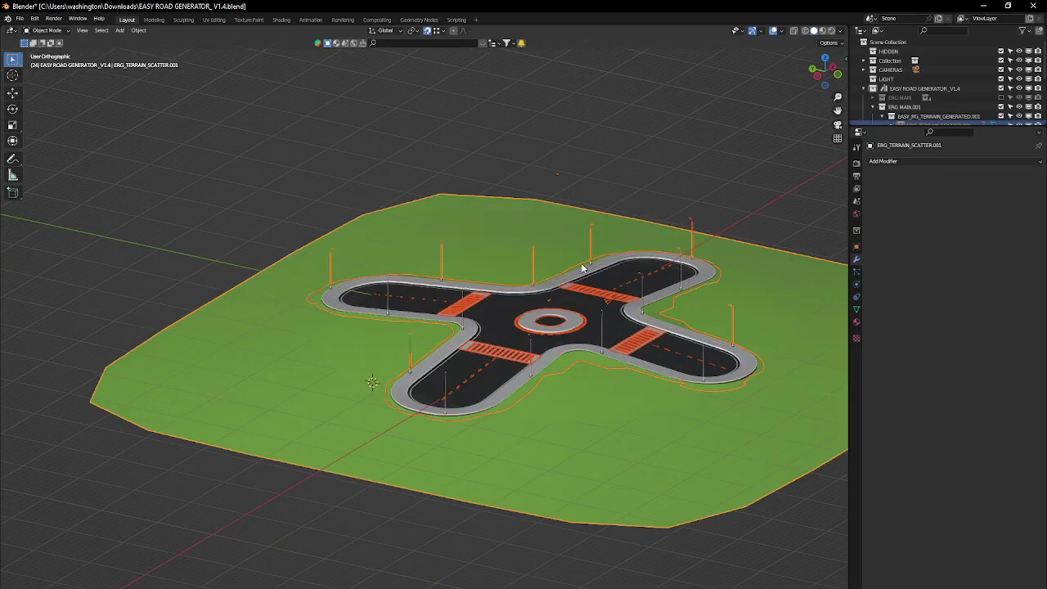
left_click(599, 321)
key("Tab")
scroll(601, 335, "up", 3)
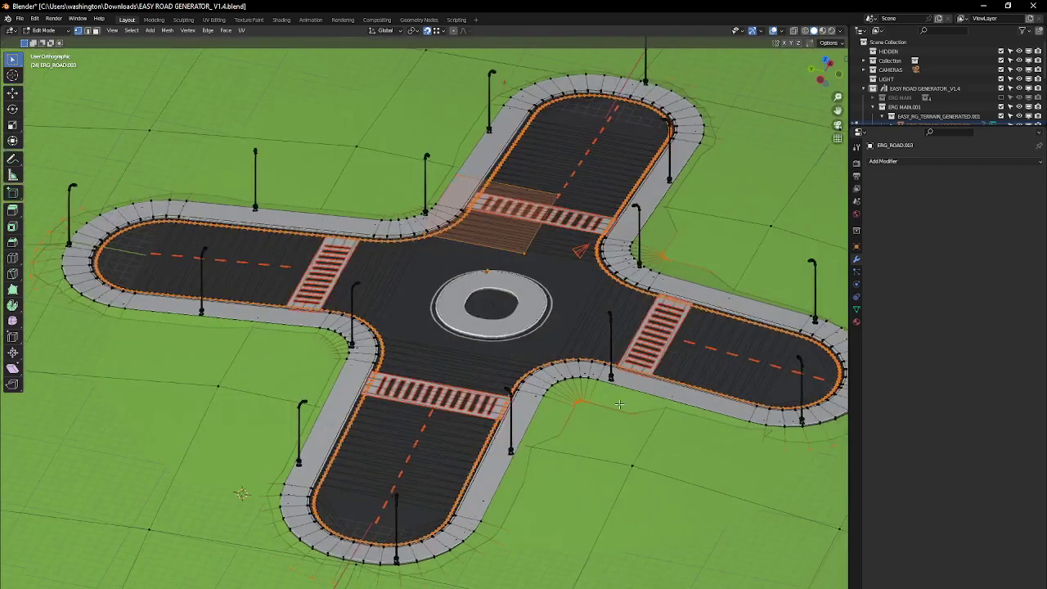
scroll(619, 404, "up", 8)
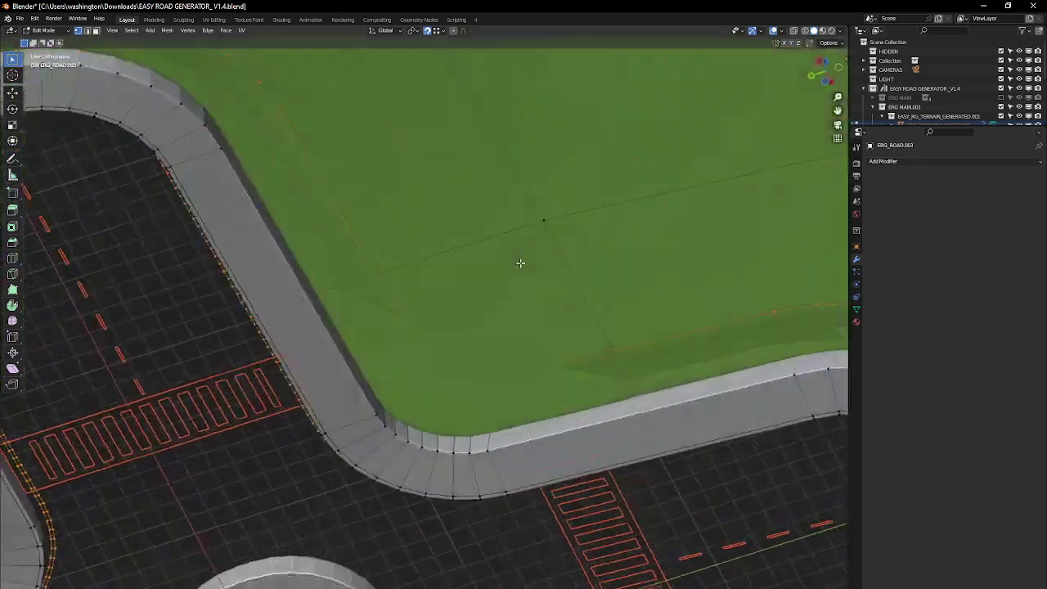
scroll(520, 263, "down", 10)
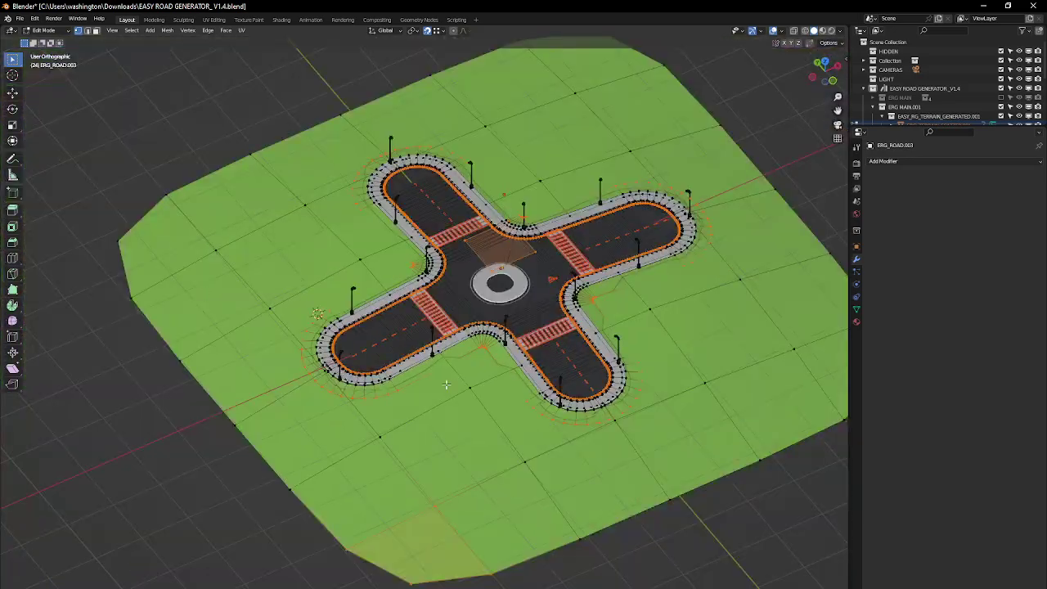
scroll(445, 385, "down", 3)
key("Tab")
Step: Try moving the converted terrain along the Z axis, cancel the move, and look over the intersection
left_click(474, 381)
middle_click_drag(476, 379, 541, 251)
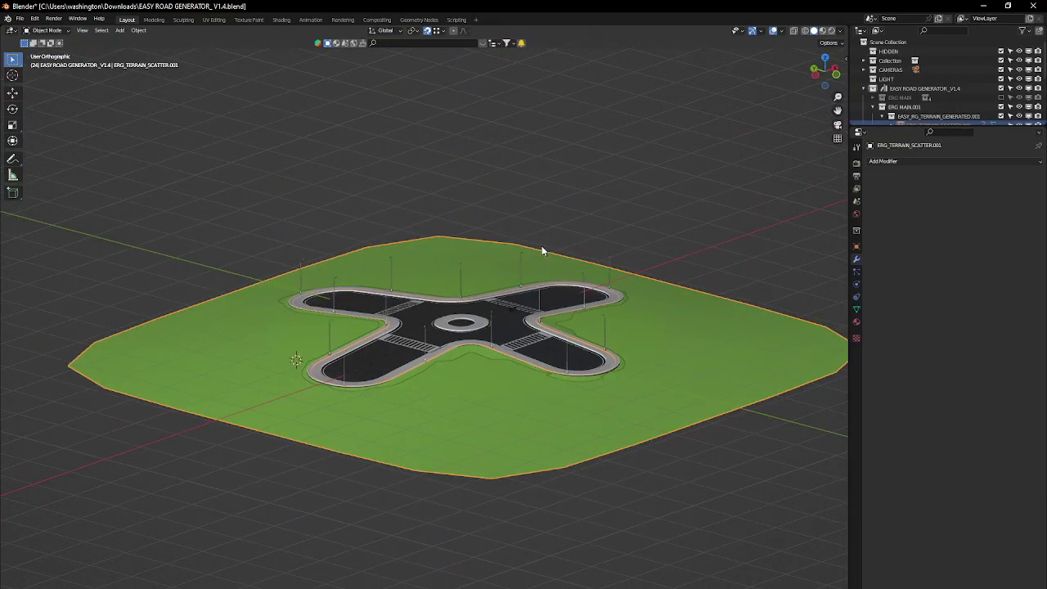
key("g")
key("z")
right_click(558, 253)
middle_click_drag(475, 319, 492, 357)
scroll(511, 411, "up", 3)
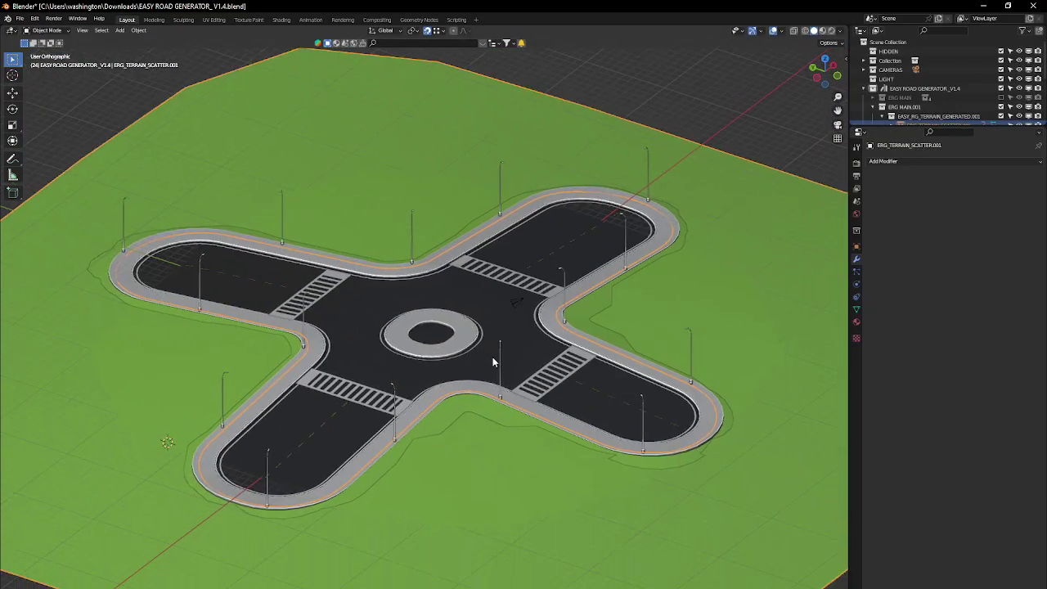
scroll(384, 365, "down", 3)
middle_click_drag(477, 363, 482, 386)
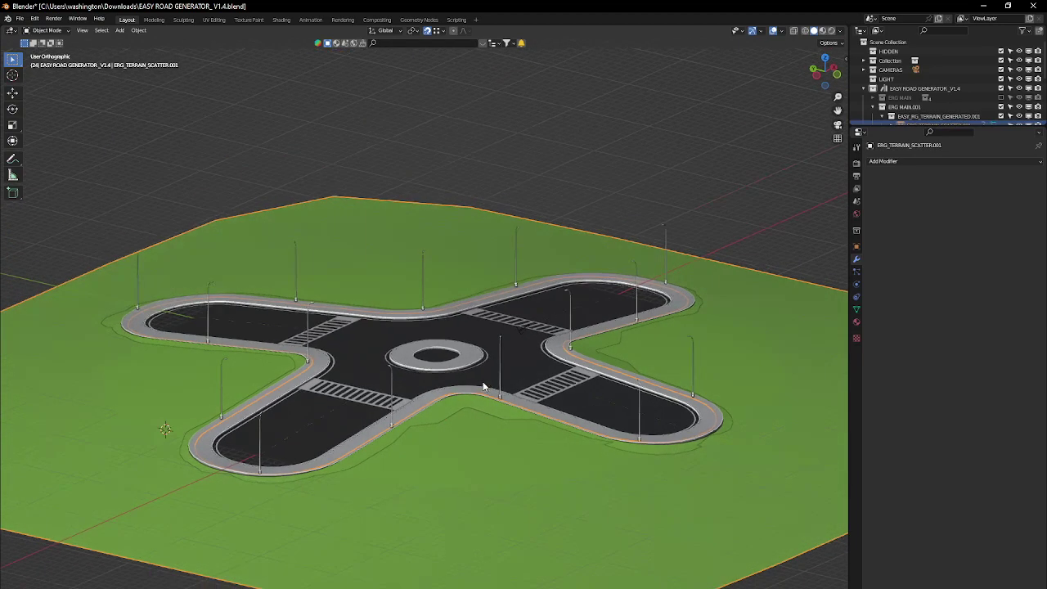
Step: Undo the recent editing and selection changes made to the converted objects
key("ctrl+z")
key("ctrl+z")
key("ctrl+z")
key("ctrl+z")
key("ctrl+z")
left_click(482, 380)
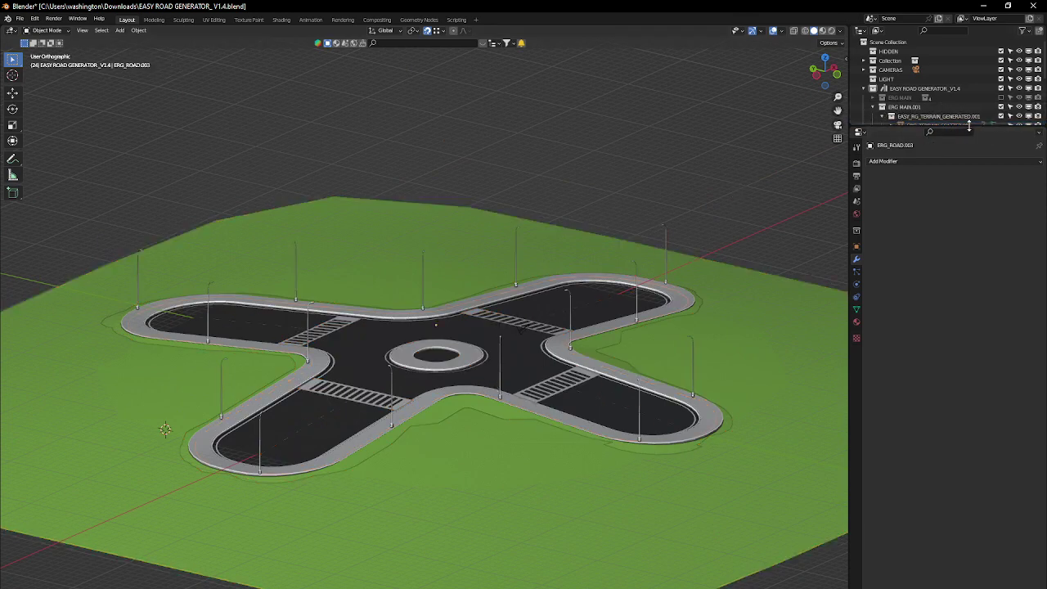
Step: Enlarge the Outliner and delete the duplicated ERG MAIN.001 collection with its whole hierarchy
left_click_drag(968, 127, 967, 223)
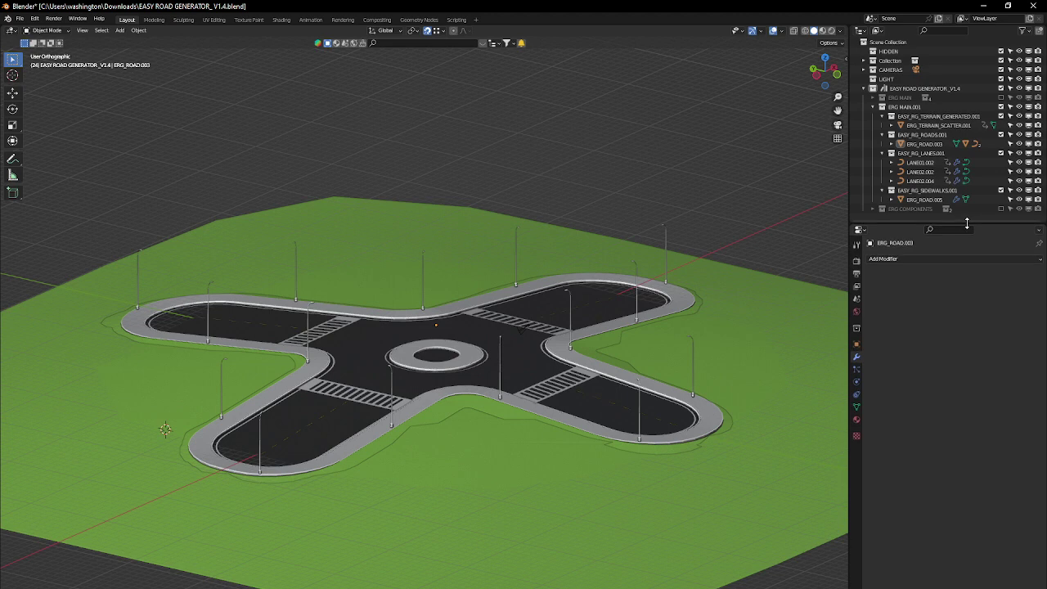
left_click(872, 108)
left_click(911, 108)
right_click(912, 108)
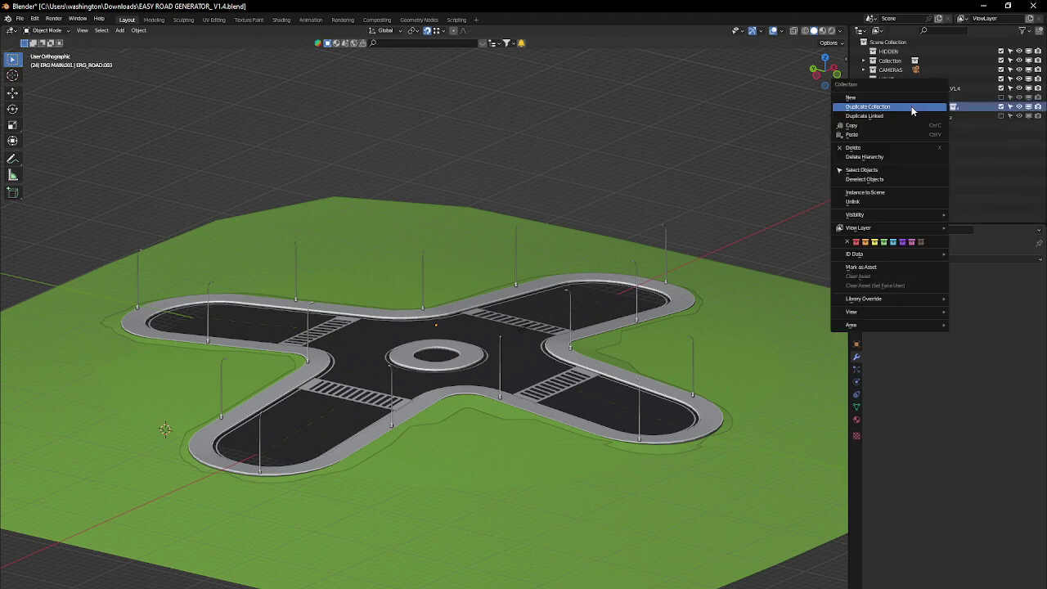
left_click(909, 109)
right_click(908, 111)
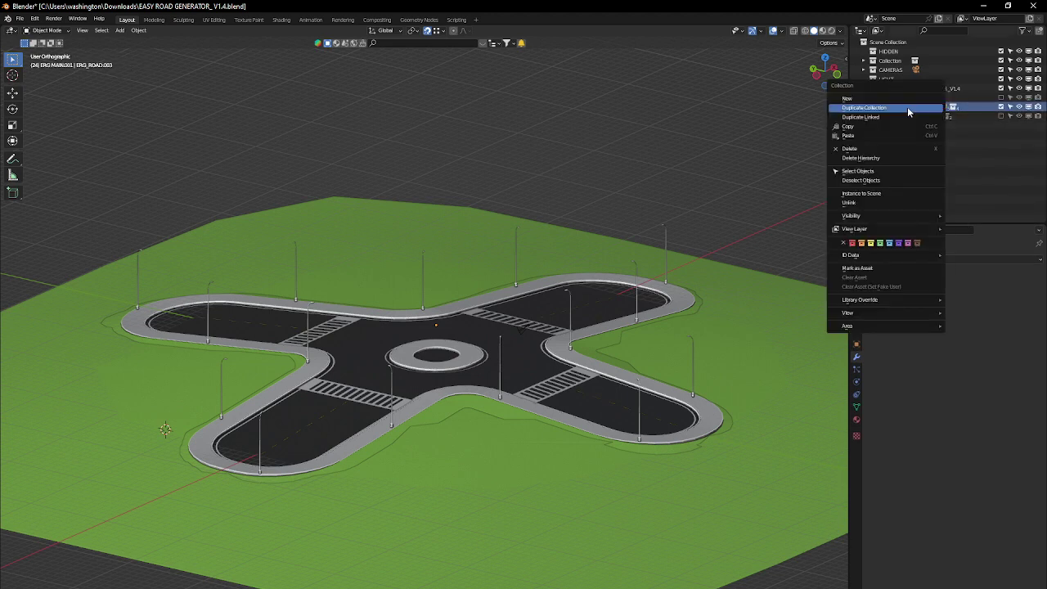
left_click(896, 157)
Step: Include the original ERG MAIN collection in the view layer again and select its road object
left_click(1000, 97)
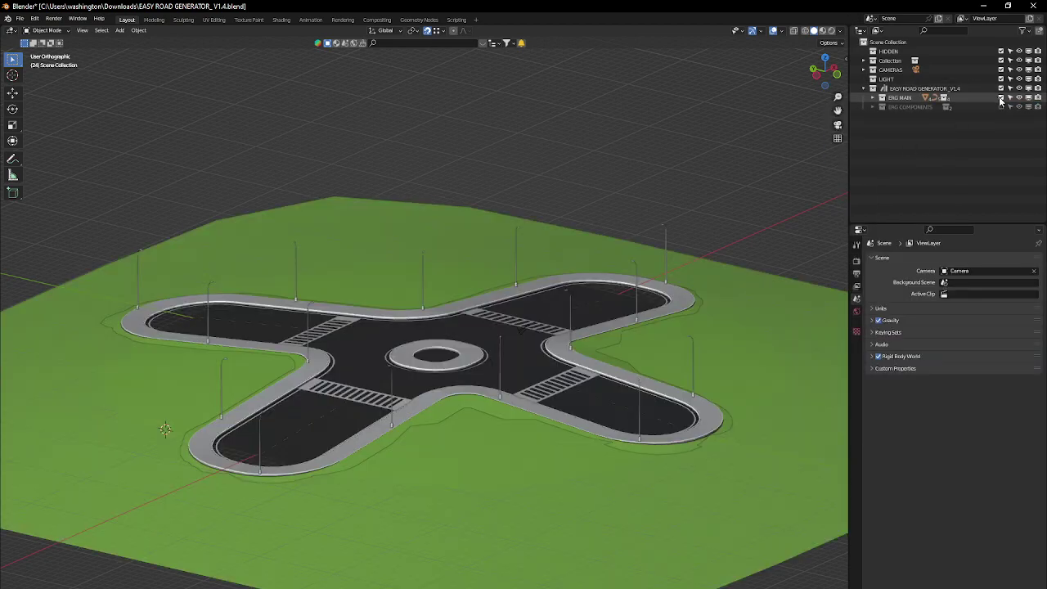
left_click(464, 363)
middle_click_drag(540, 365, 533, 337, "shift")
left_click(535, 340)
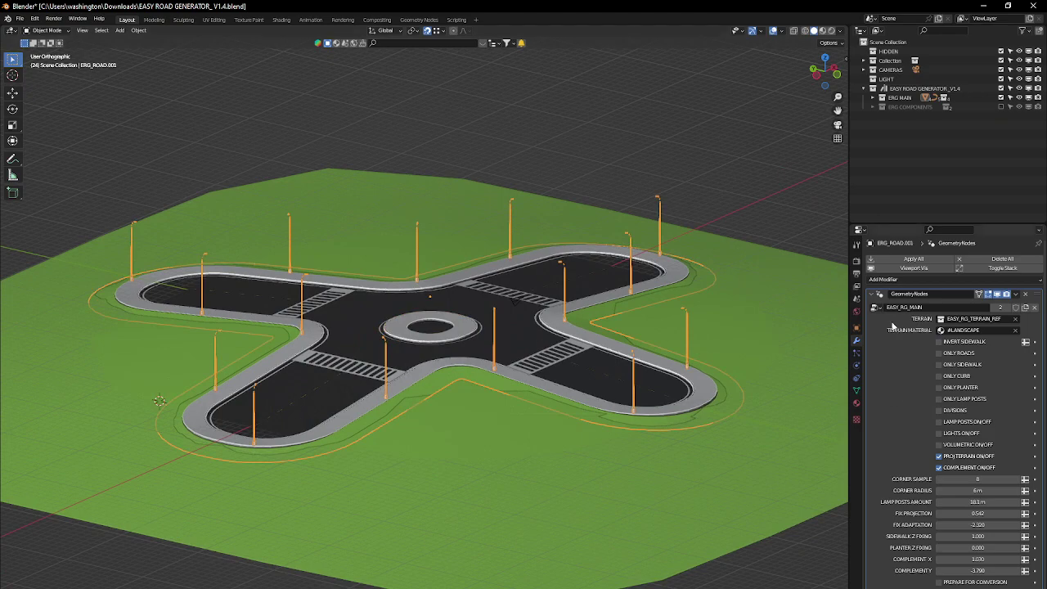
Step: Select the terrain scatter object to view its modifier settings, and reselect the road object
left_click(712, 324)
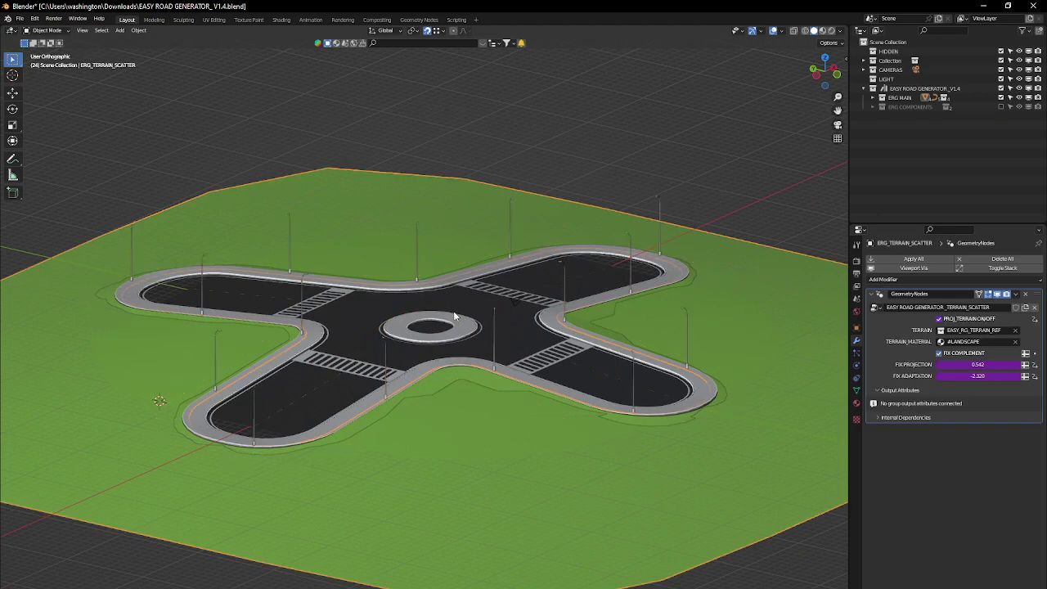
left_click(525, 332)
scroll(549, 339, "up", 2)
middle_click_drag(592, 349, 592, 361)
middle_click_drag(591, 361, 651, 304, "shift")
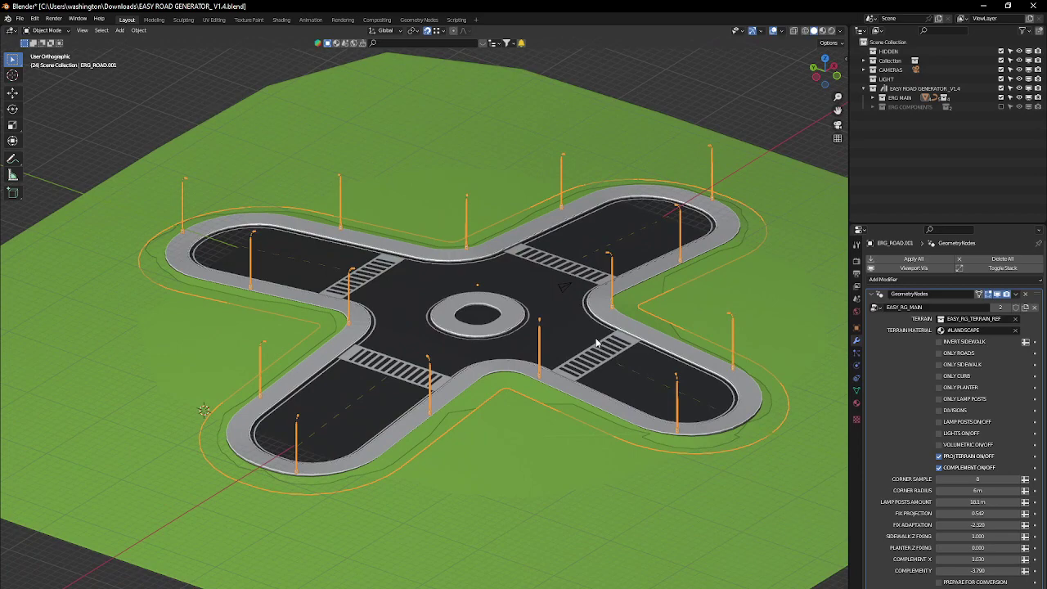
mouse_move(504, 406)
middle_mouse_down()
mouse_move(510, 397)
mouse_move(495, 398)
middle_mouse_up()
scroll(646, 309, "down", 2)
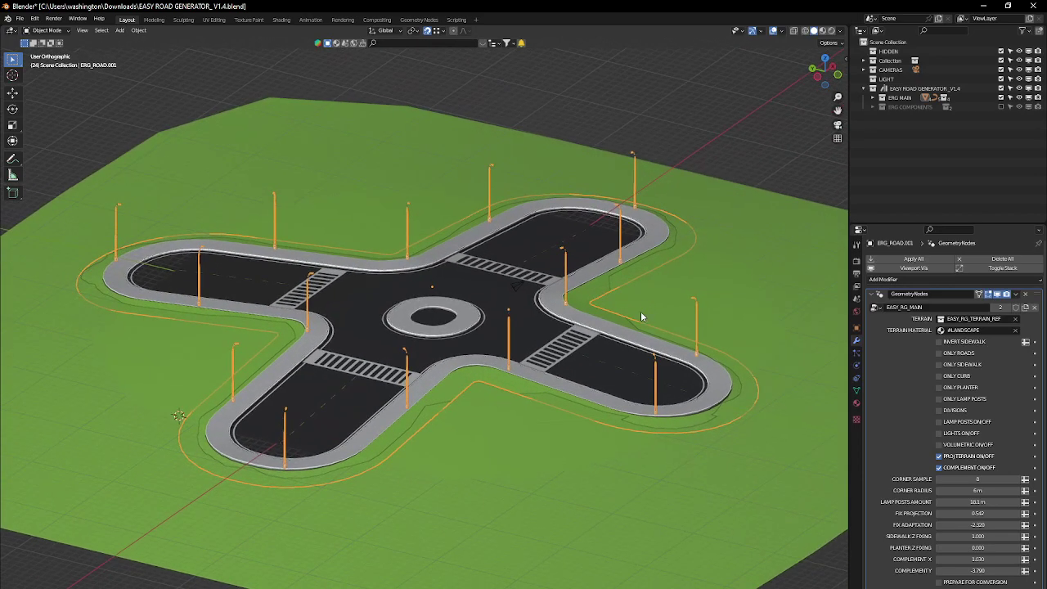
Step: Set the road's Complement Y to about -3.76 while checking the sloped terrain edge along the sidewalk
scroll(642, 315, "up", 2)
left_click(674, 266)
middle_click_drag(674, 267, 596, 283)
scroll(559, 252, "up", 5)
mouse_move(559, 252)
middle_mouse_down()
mouse_move(499, 209)
mouse_move(523, 205)
mouse_move(560, 253)
middle_mouse_up()
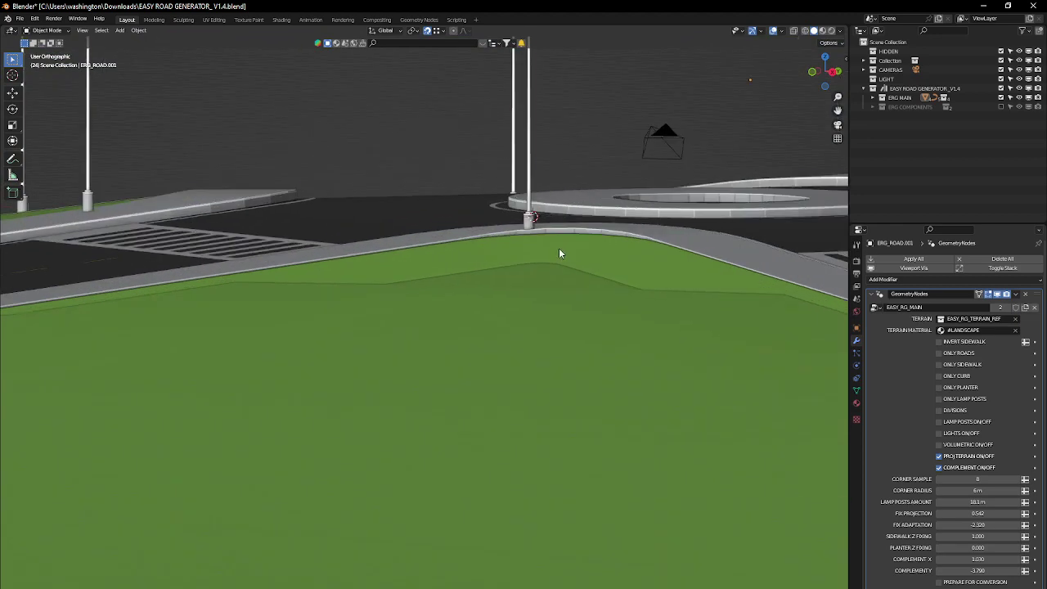
left_click(559, 253)
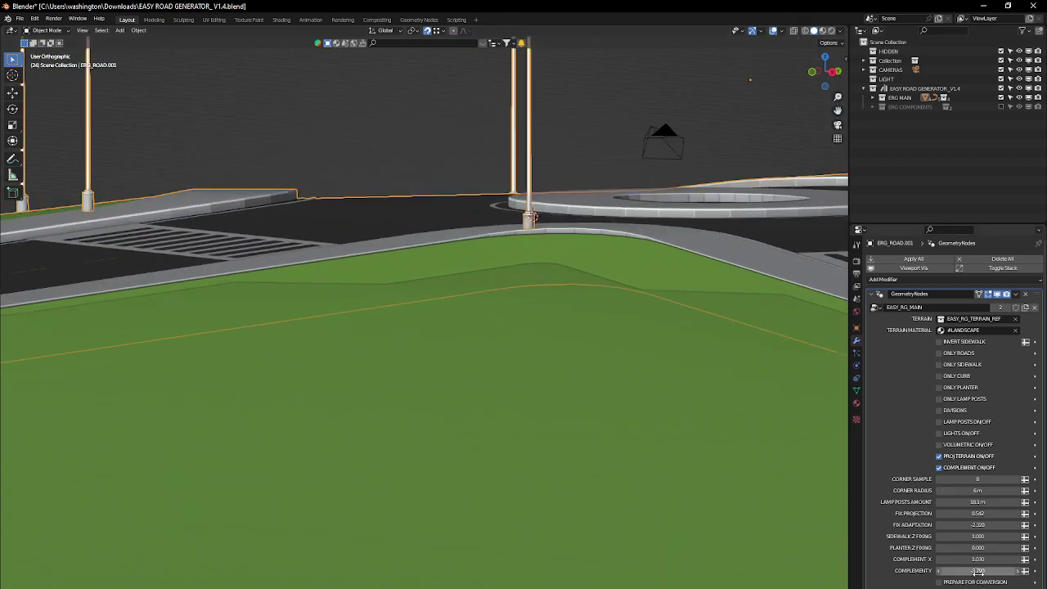
left_click_drag(978, 571, 960, 571)
middle_click_drag(573, 286, 460, 365)
scroll(615, 331, "down", 8)
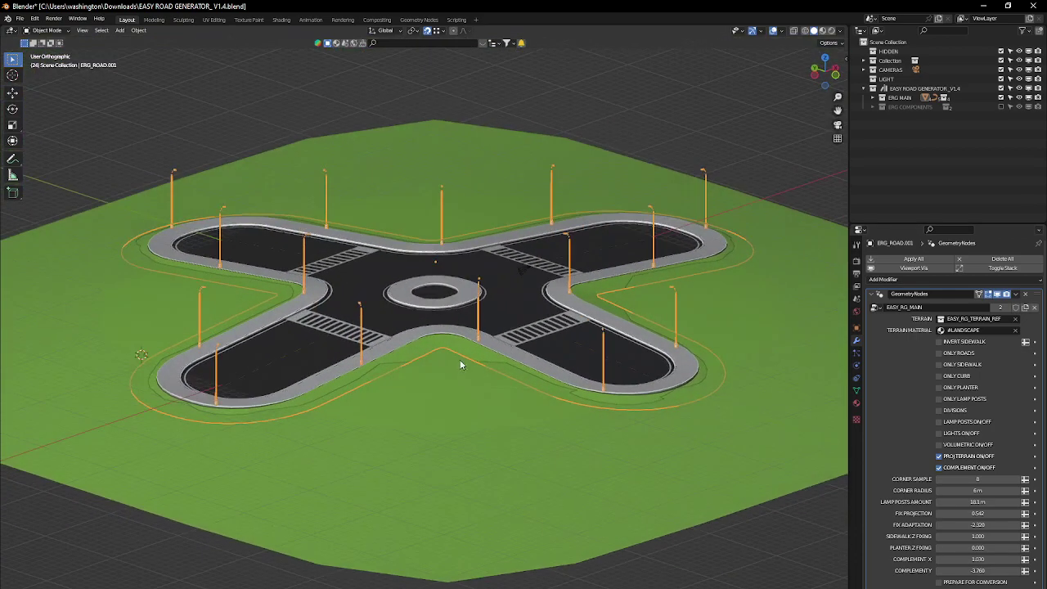
Step: Preview the intersection in Rendered viewport shading and return to Solid shading
key("z")
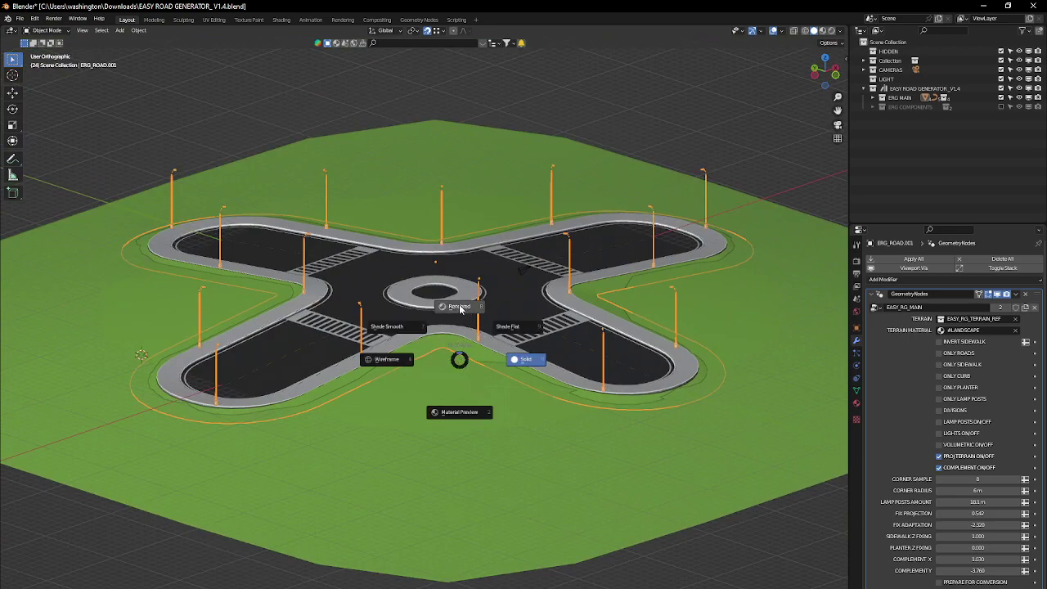
left_click(459, 306)
scroll(425, 298, "up", 3)
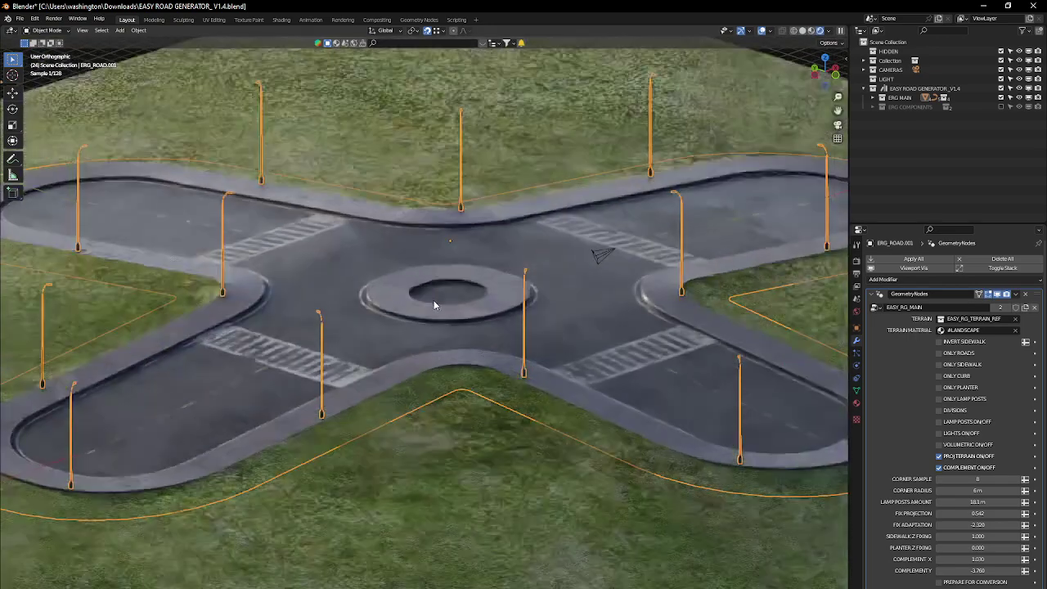
key("z")
left_click(503, 301)
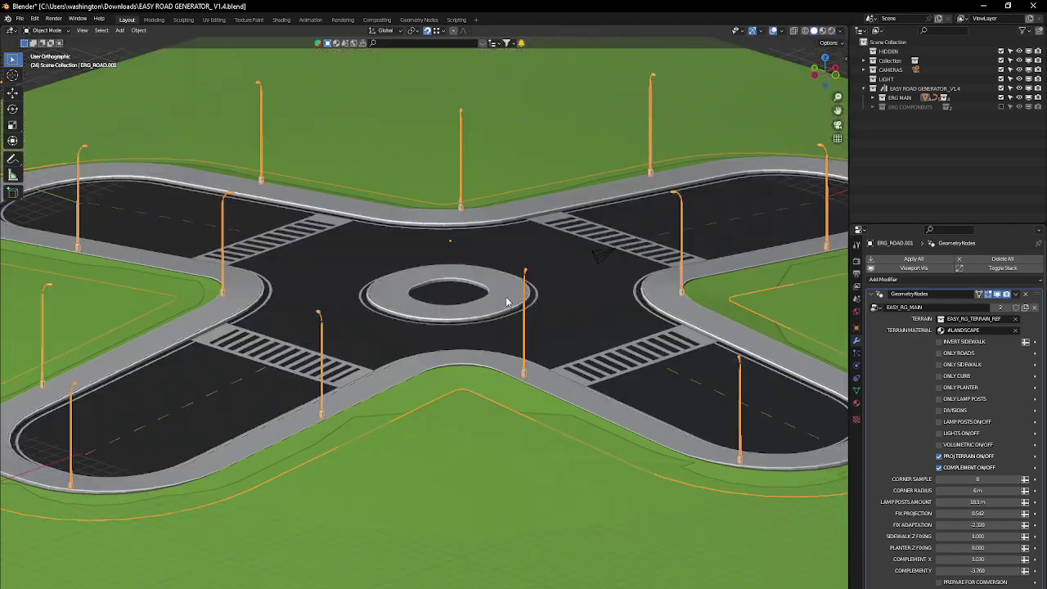
scroll(506, 302, "down", 6)
middle_click_drag(506, 302, 760, 448)
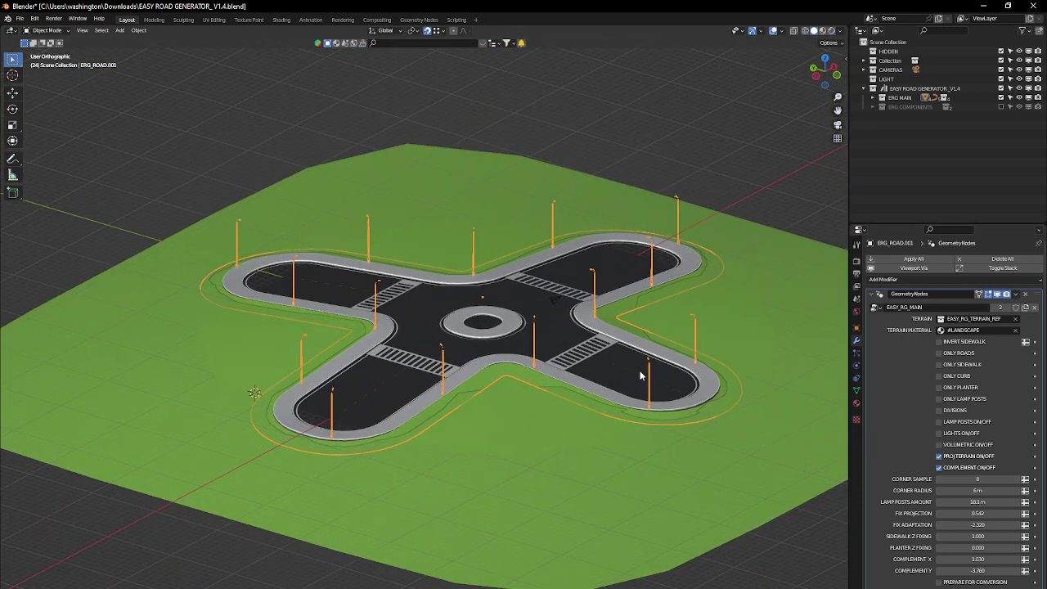
mouse_move(403, 411)
middle_mouse_down()
mouse_move(367, 432)
mouse_move(397, 428)
middle_mouse_up()
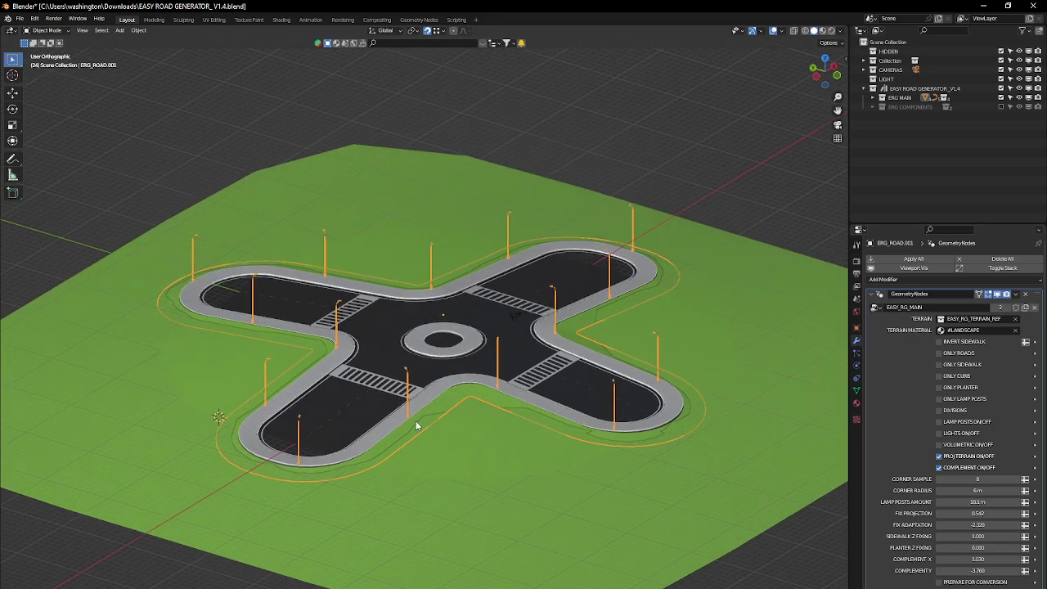
middle_click_drag(416, 420, 532, 413)
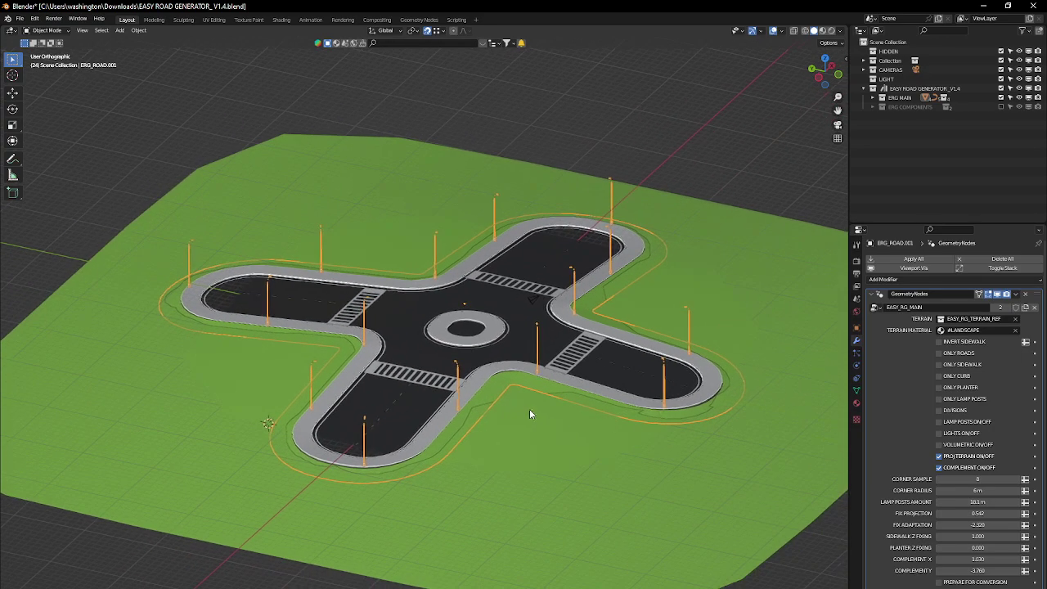
middle_click_drag(613, 443, 621, 457)
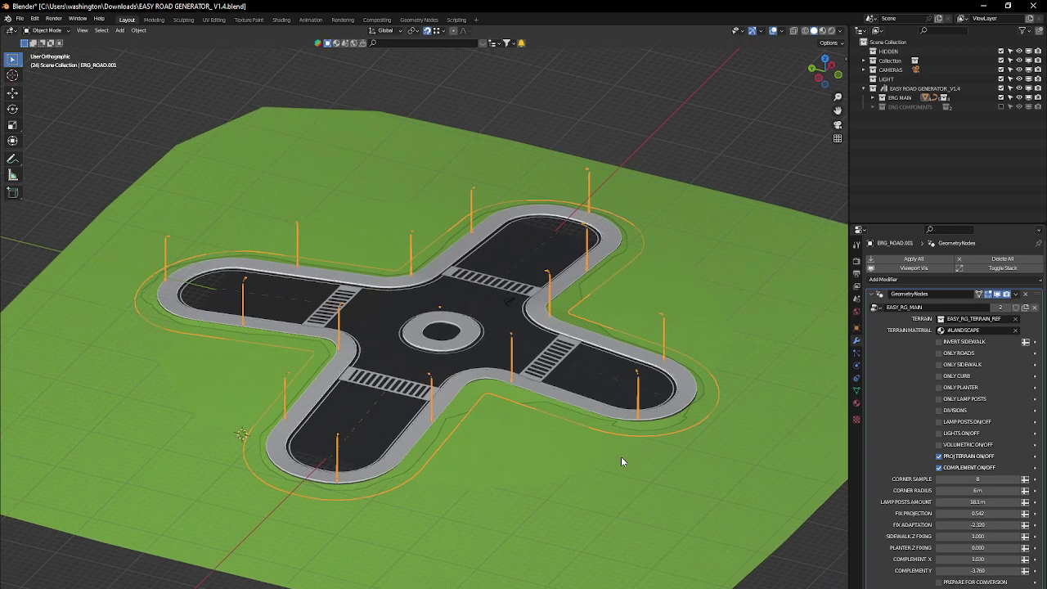